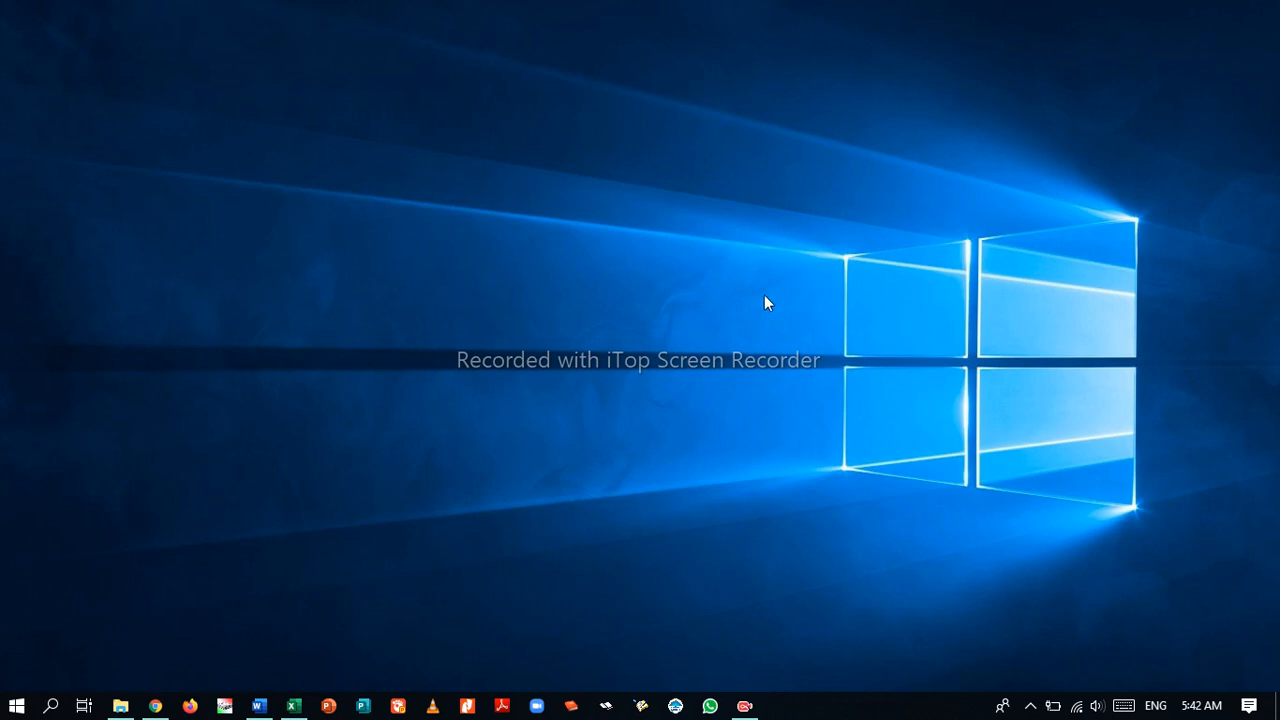
Switch to Chrome and view the class code table in the Absensi Online Smt Ganjil spreadsheet
{"action": "left_click", "coordinate": [155, 705]}
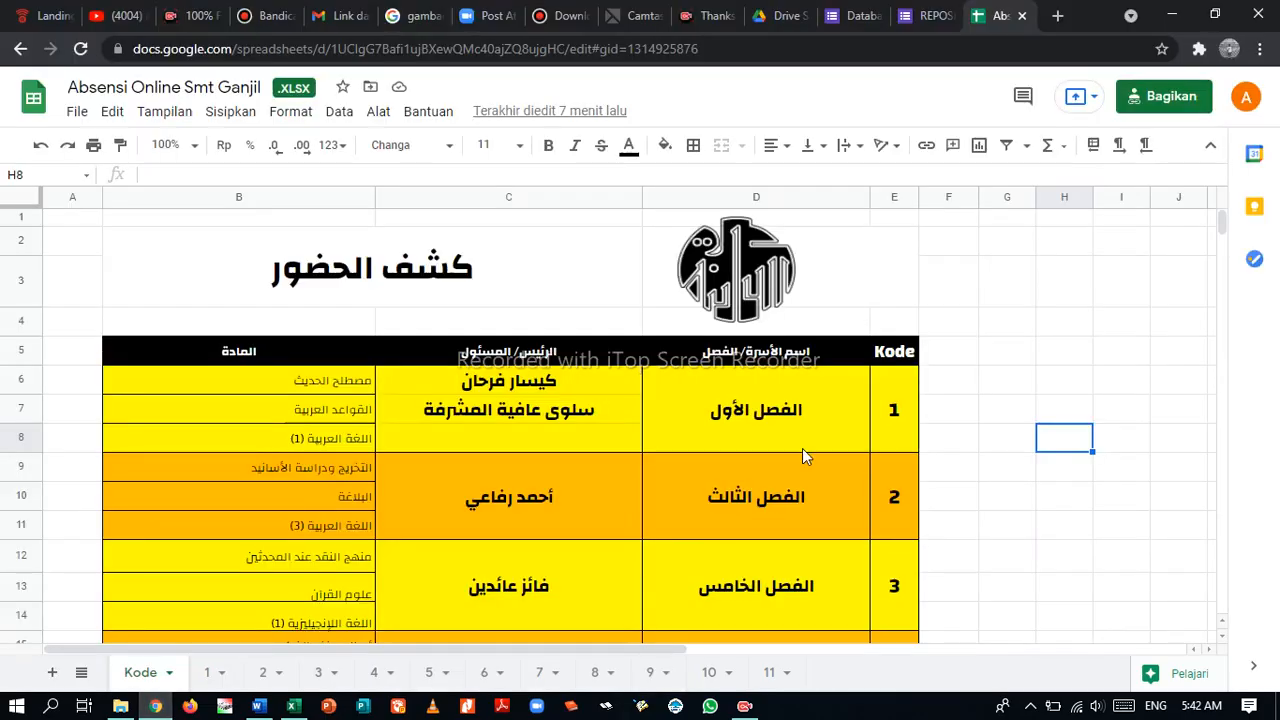
{"action": "left_click", "coordinate": [1001, 444]}
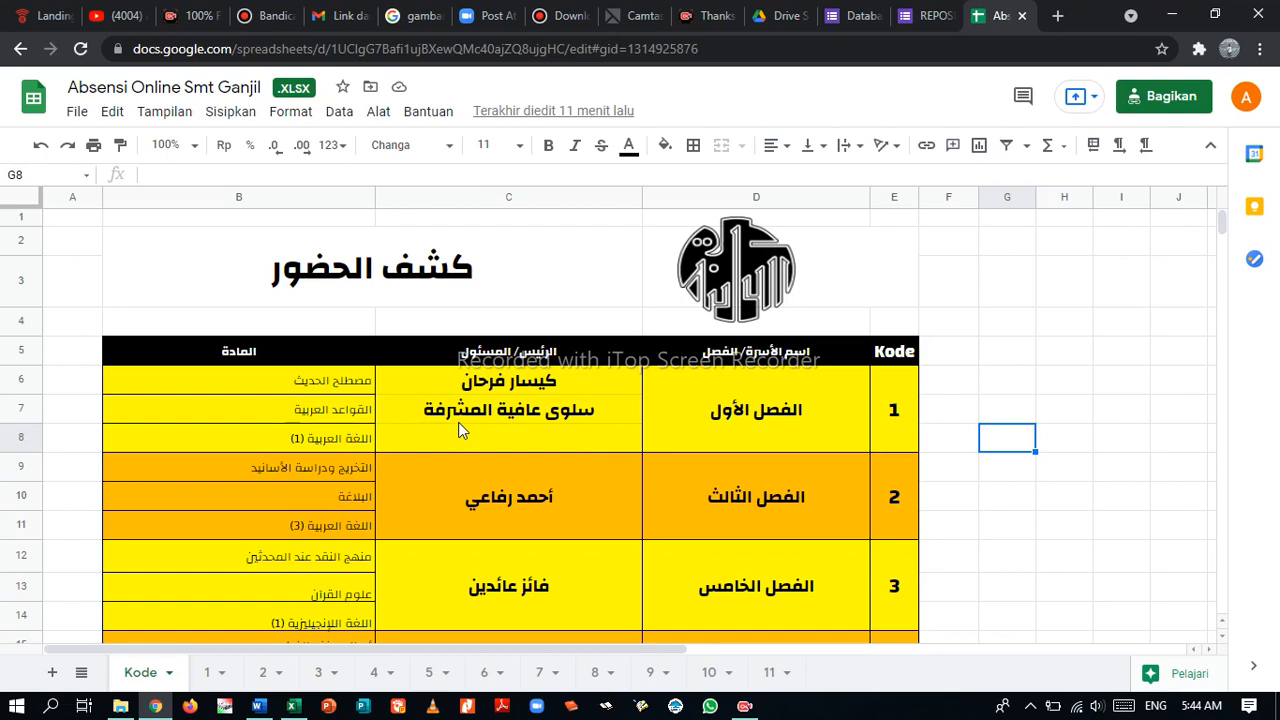
{"action": "left_click", "coordinate": [993, 507]}
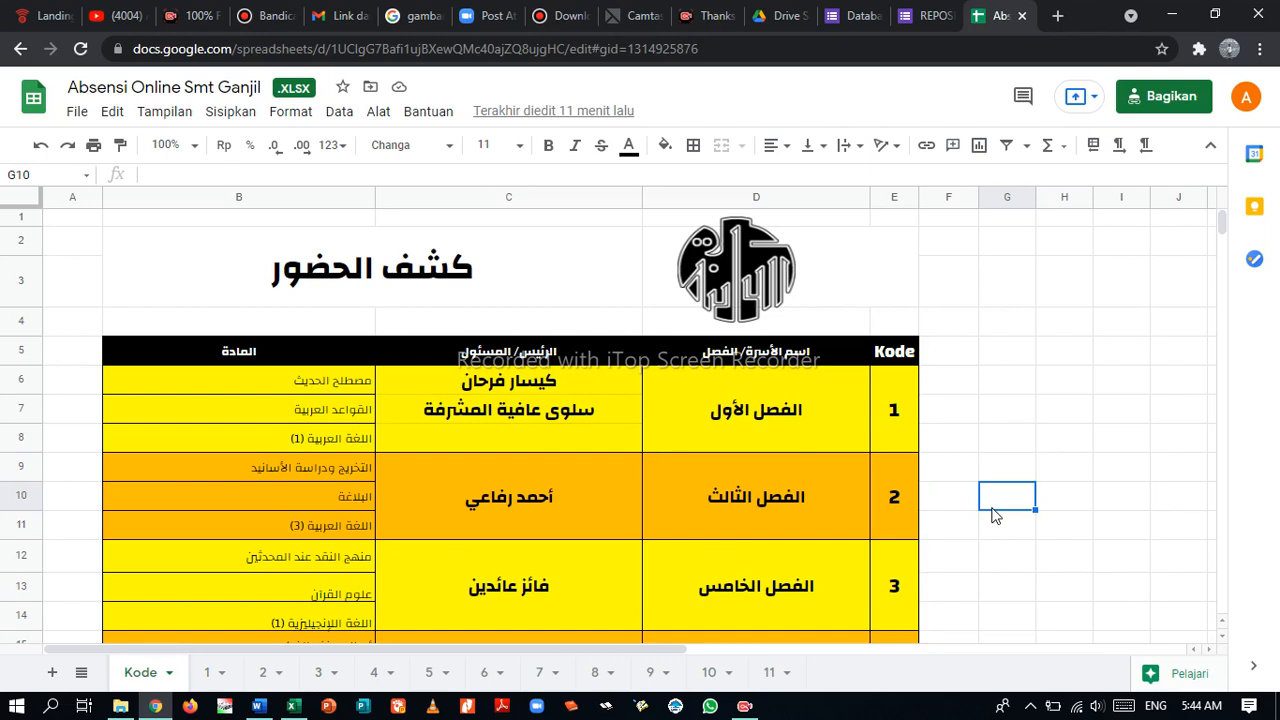
{"action": "scroll", "coordinate": [993, 514], "scroll_direction": "down", "scroll_amount": 1}
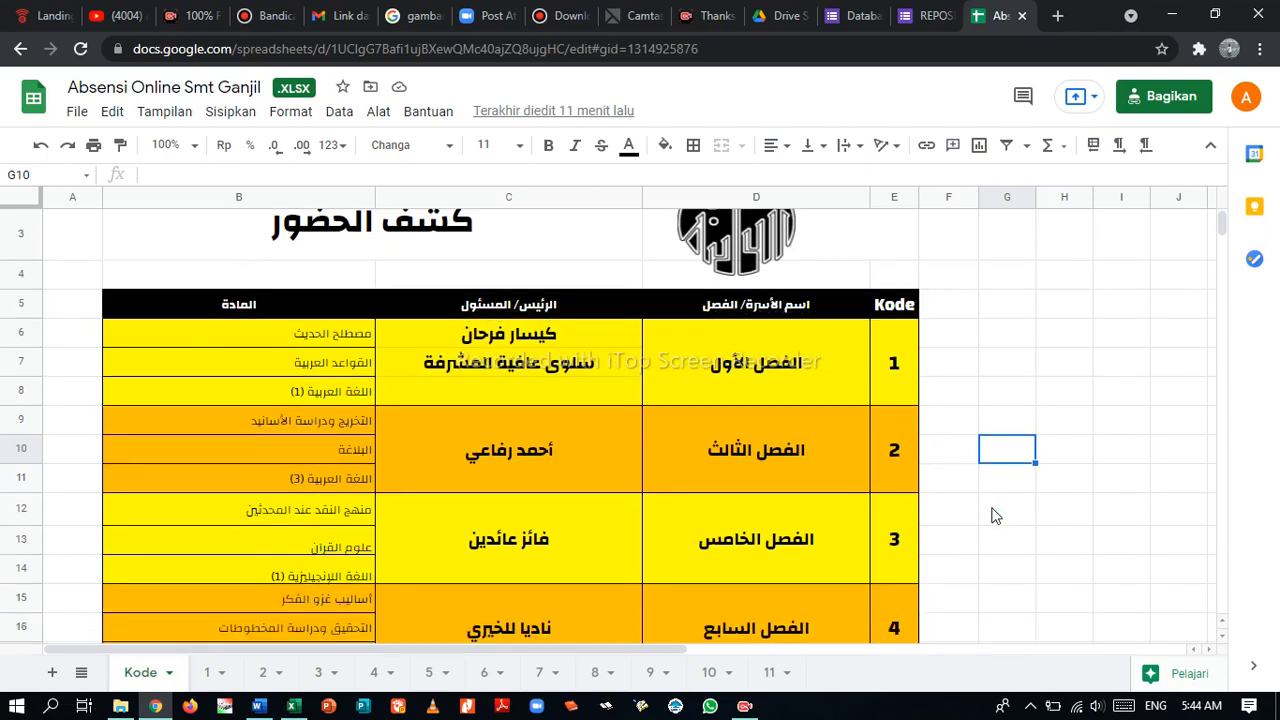
{"action": "scroll", "coordinate": [993, 514], "scroll_direction": "up", "scroll_amount": 1}
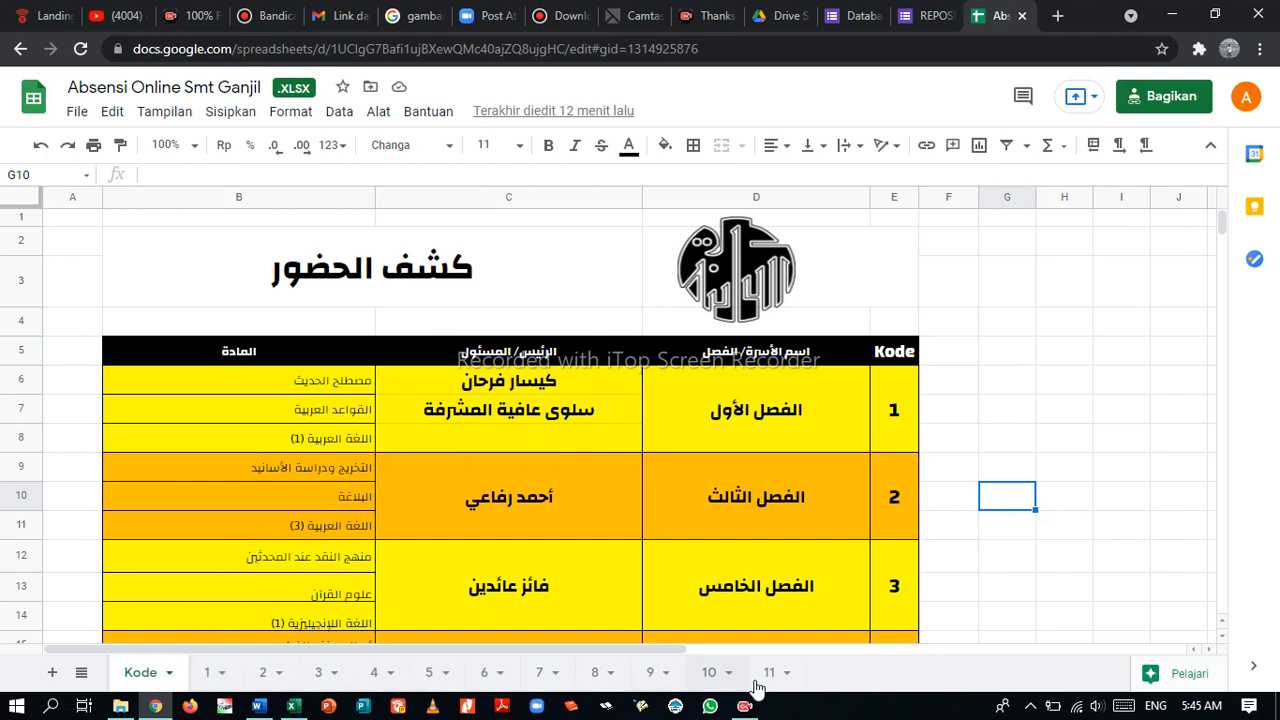
Look through the numbered attendance sheets from 1 to 11, and return to the Kode sheet
{"action": "left_click", "coordinate": [207, 682]}
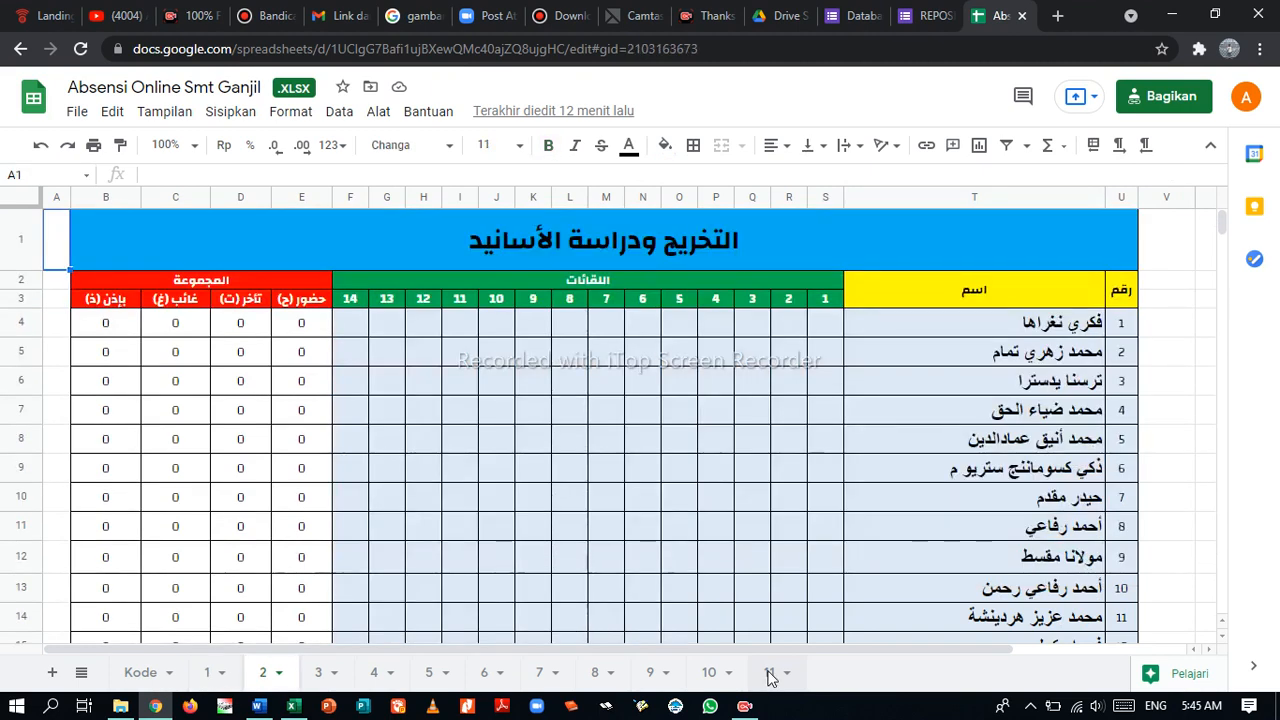
{"action": "left_click", "coordinate": [769, 675]}
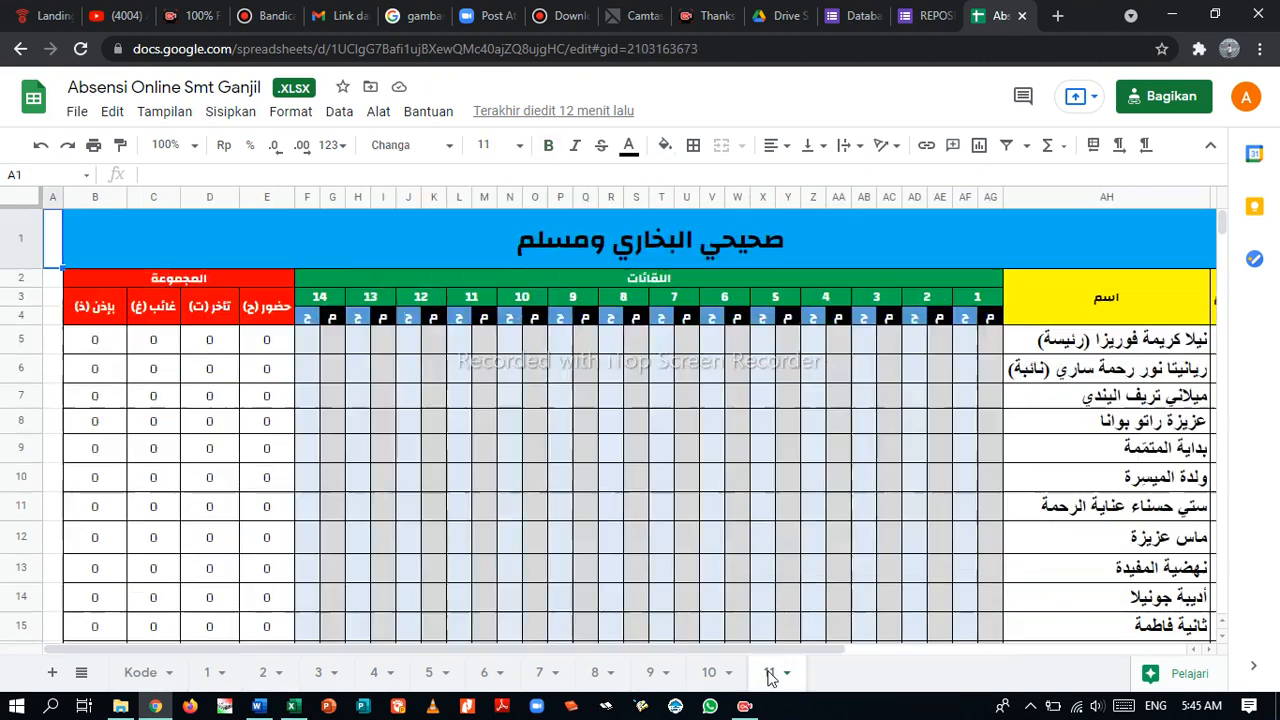
{"action": "left_click", "coordinate": [143, 675]}
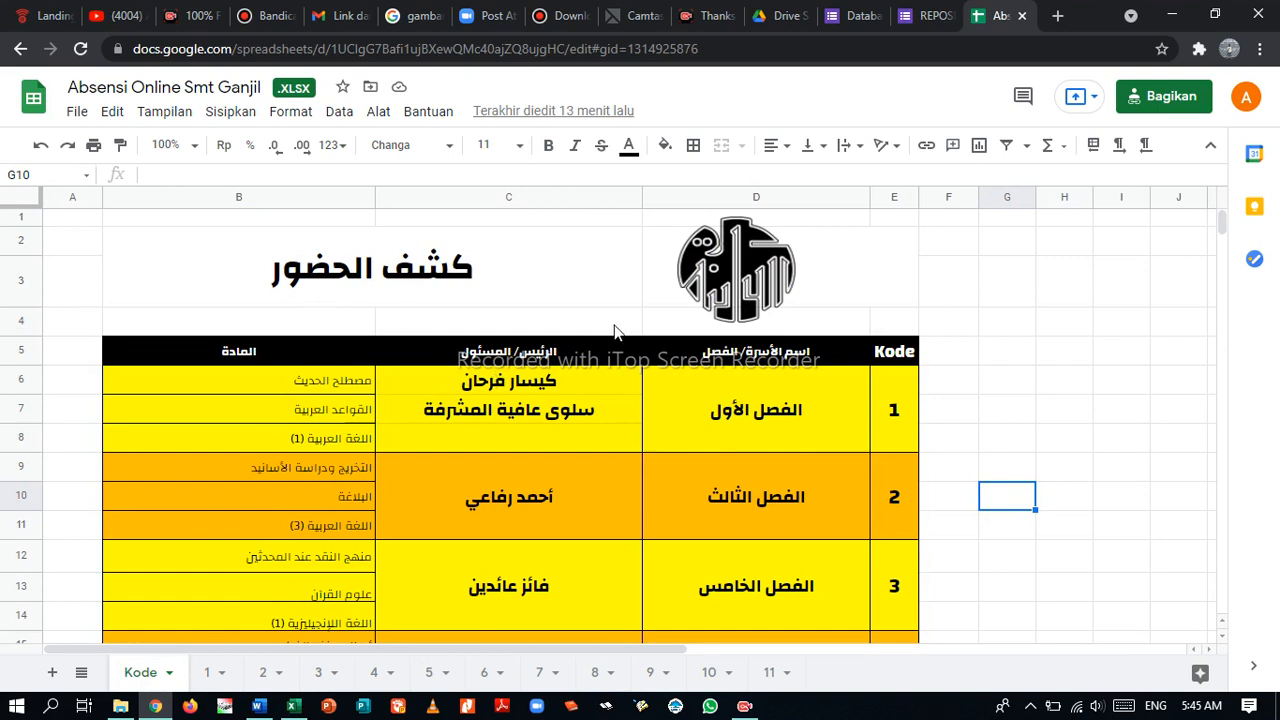
Examine the class and group names assigned to codes 1 through 11 in the Kode table
{"action": "scroll", "coordinate": [762, 452], "scroll_direction": "down", "scroll_amount": 1}
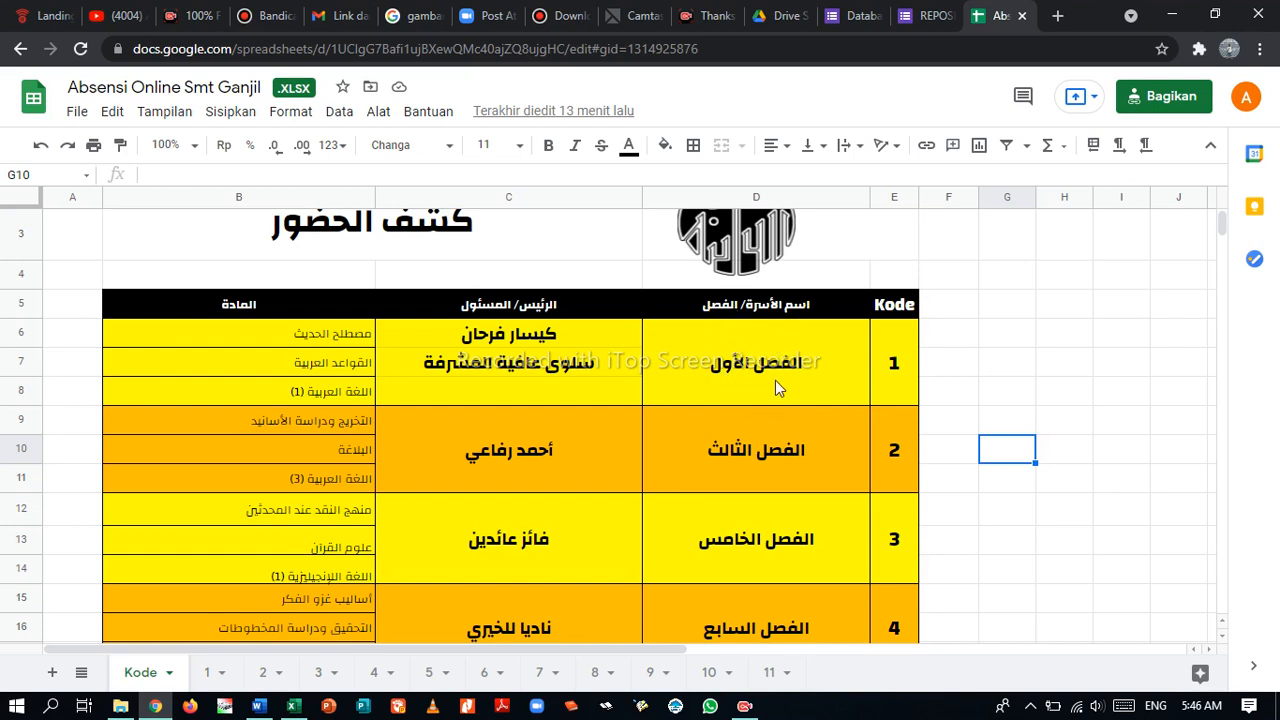
{"action": "scroll", "coordinate": [775, 380], "scroll_direction": "down", "scroll_amount": 2}
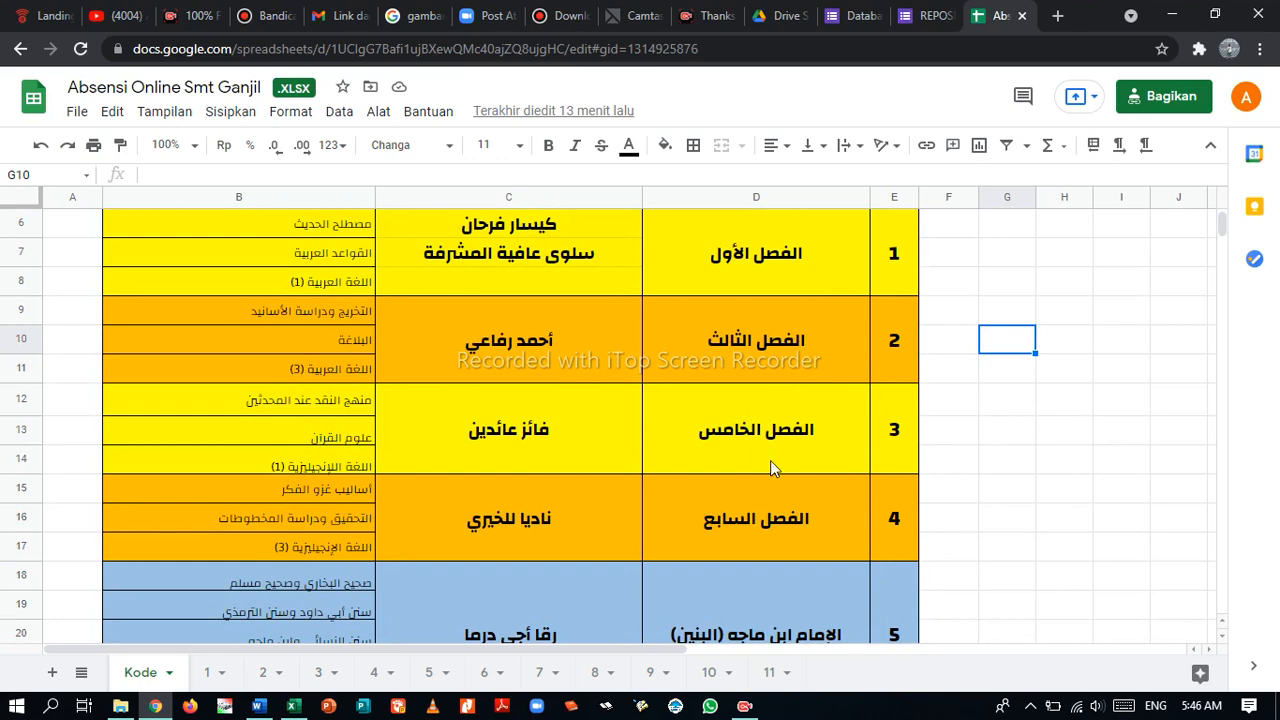
{"action": "scroll", "coordinate": [756, 475], "scroll_direction": "down", "scroll_amount": 1}
{"action": "scroll", "coordinate": [768, 522], "scroll_direction": "down", "scroll_amount": 2}
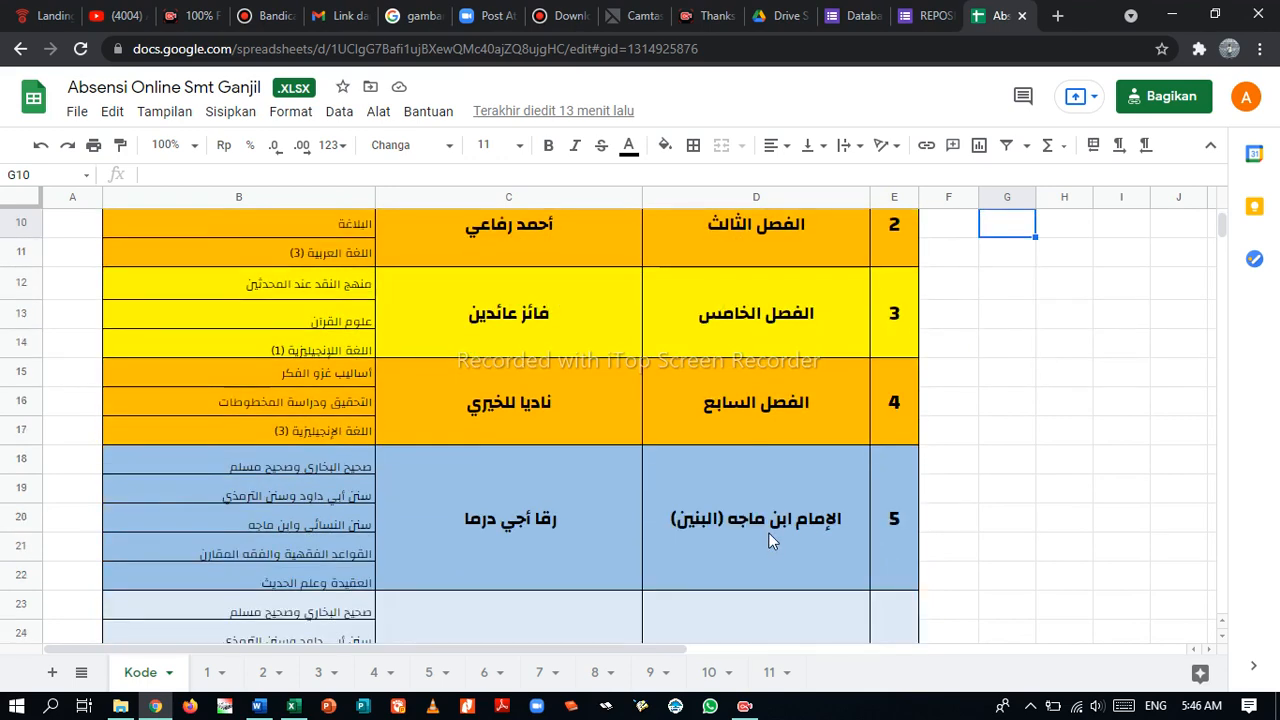
{"action": "scroll", "coordinate": [790, 500], "scroll_direction": "down", "scroll_amount": 1}
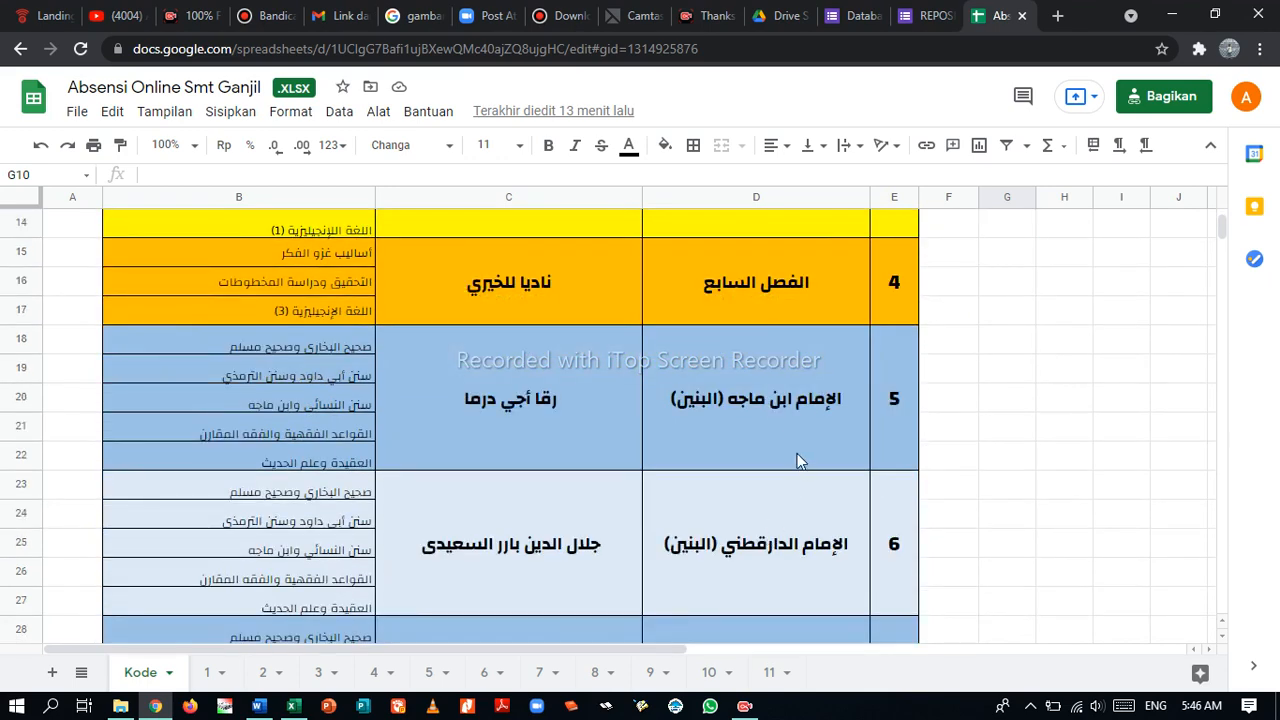
{"action": "scroll", "coordinate": [780, 470], "scroll_direction": "down", "scroll_amount": 1}
{"action": "scroll", "coordinate": [757, 518], "scroll_direction": "down", "scroll_amount": 1}
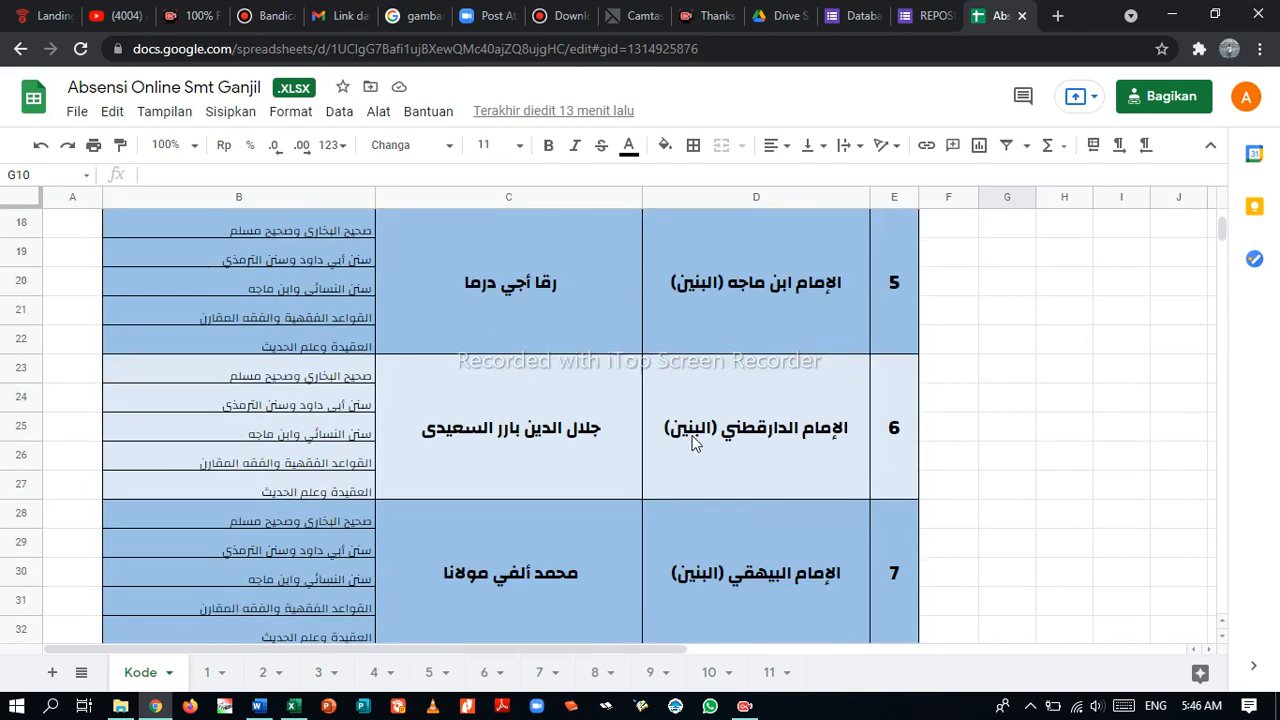
{"action": "scroll", "coordinate": [690, 480], "scroll_direction": "down", "scroll_amount": 2}
{"action": "scroll", "coordinate": [697, 497], "scroll_direction": "down", "scroll_amount": 2}
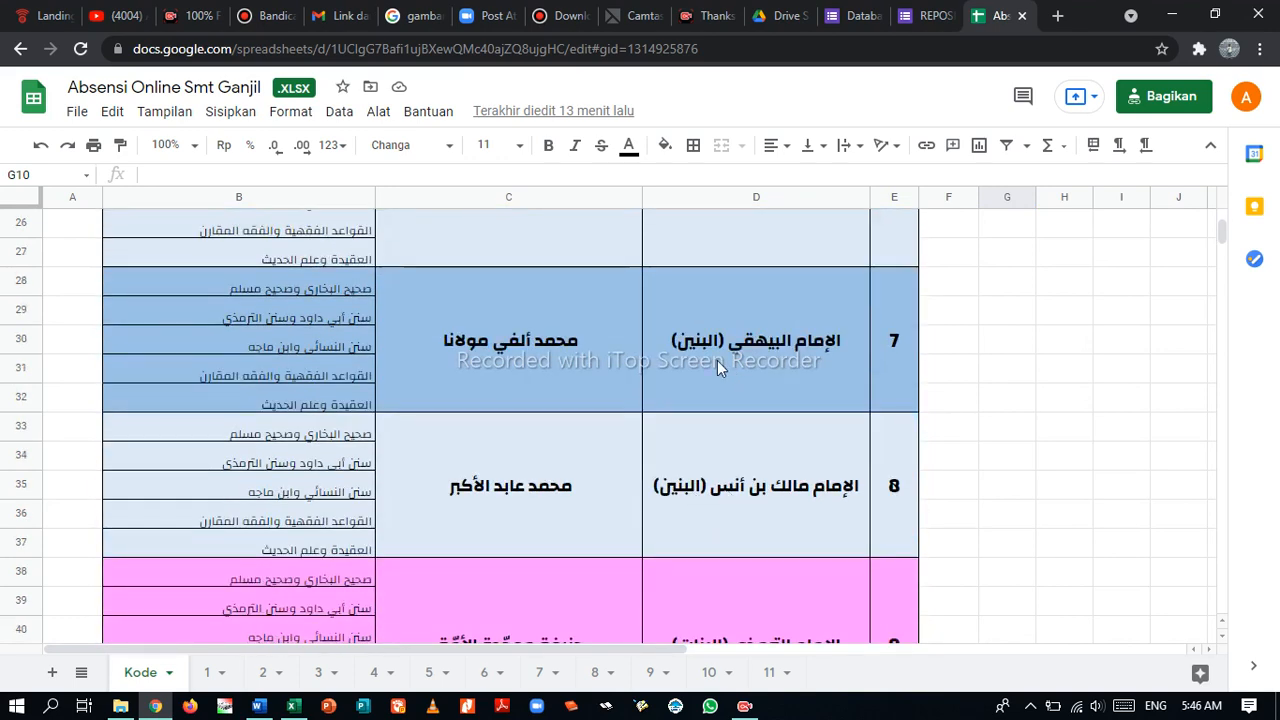
{"action": "scroll", "coordinate": [688, 465], "scroll_direction": "down", "scroll_amount": 1}
{"action": "scroll", "coordinate": [705, 475], "scroll_direction": "down", "scroll_amount": 1}
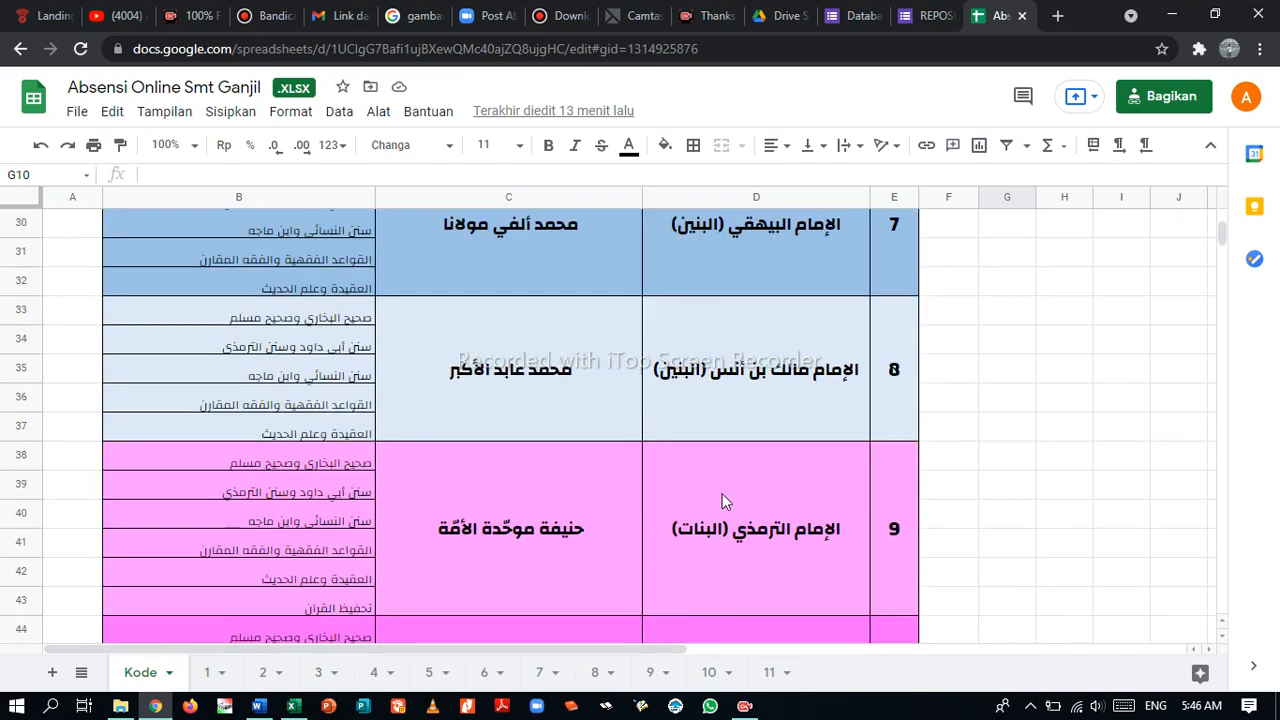
{"action": "scroll", "coordinate": [750, 498], "scroll_direction": "down", "scroll_amount": 1}
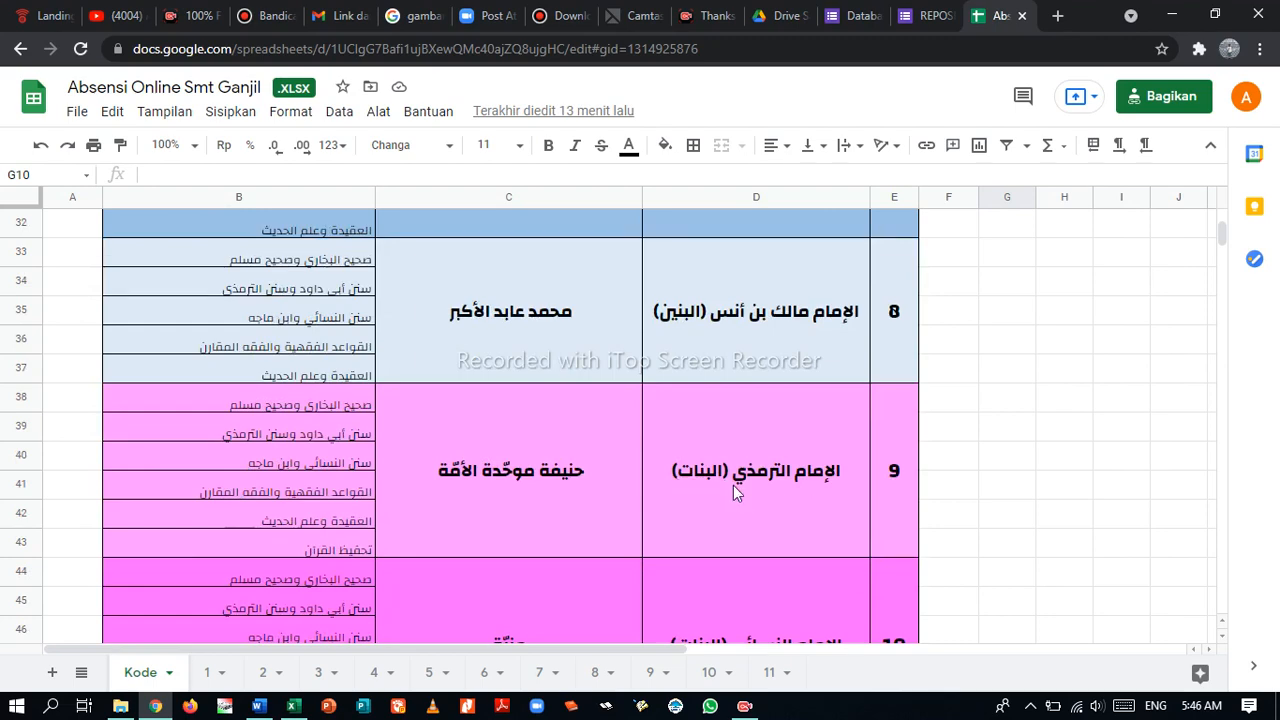
{"action": "scroll", "coordinate": [746, 490], "scroll_direction": "down", "scroll_amount": 1}
{"action": "scroll", "coordinate": [779, 564], "scroll_direction": "down", "scroll_amount": 1}
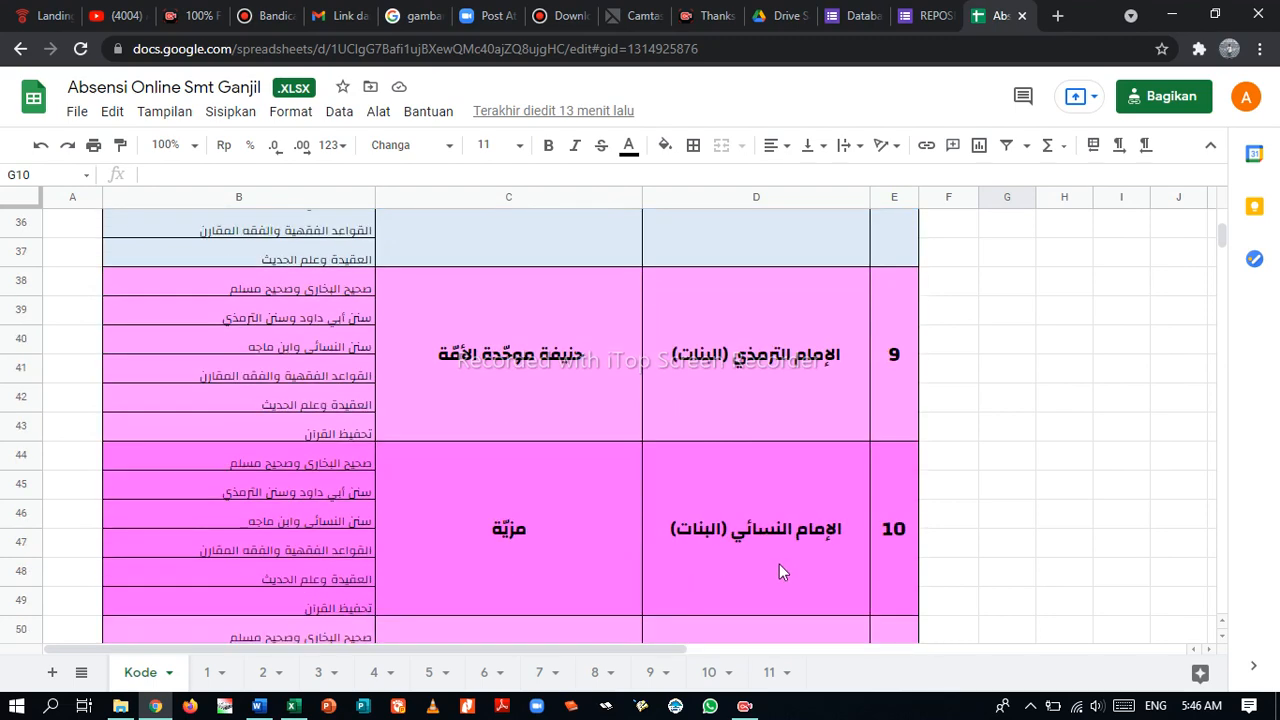
{"action": "scroll", "coordinate": [779, 564], "scroll_direction": "down", "scroll_amount": 3}
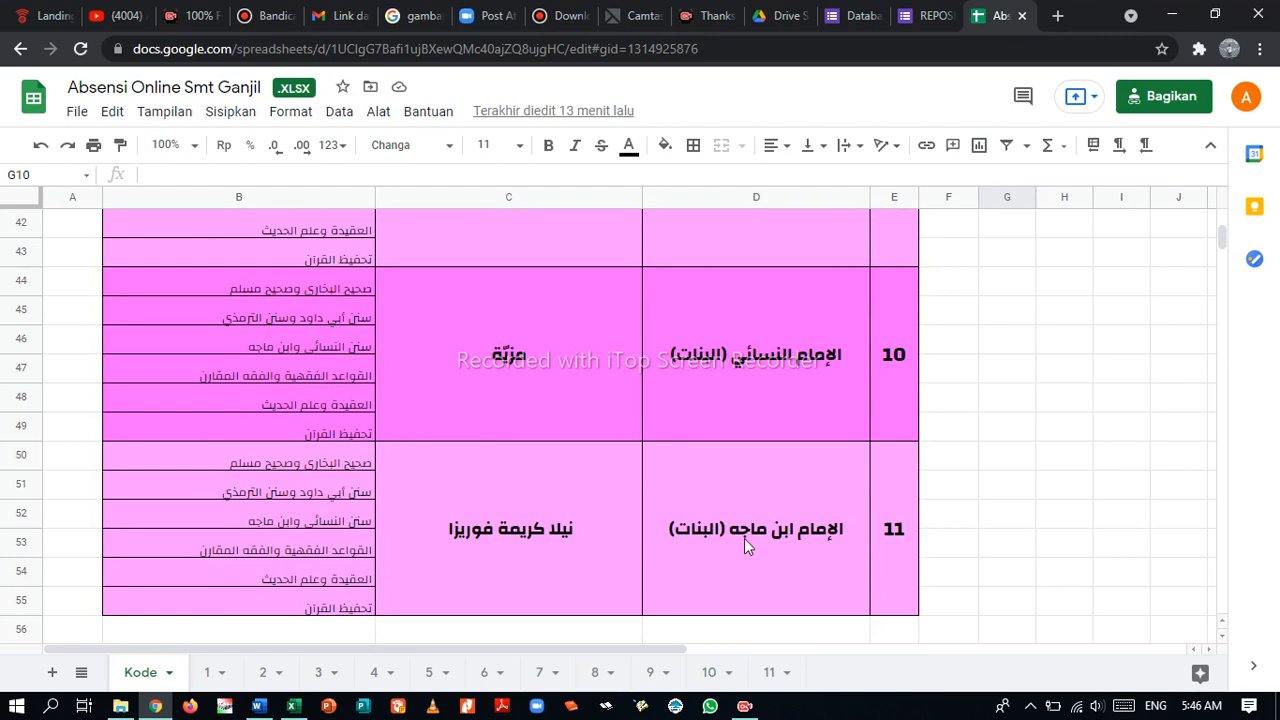
{"action": "scroll", "coordinate": [744, 545], "scroll_direction": "up", "scroll_amount": 1}
{"action": "scroll", "coordinate": [744, 546], "scroll_direction": "up", "scroll_amount": 1}
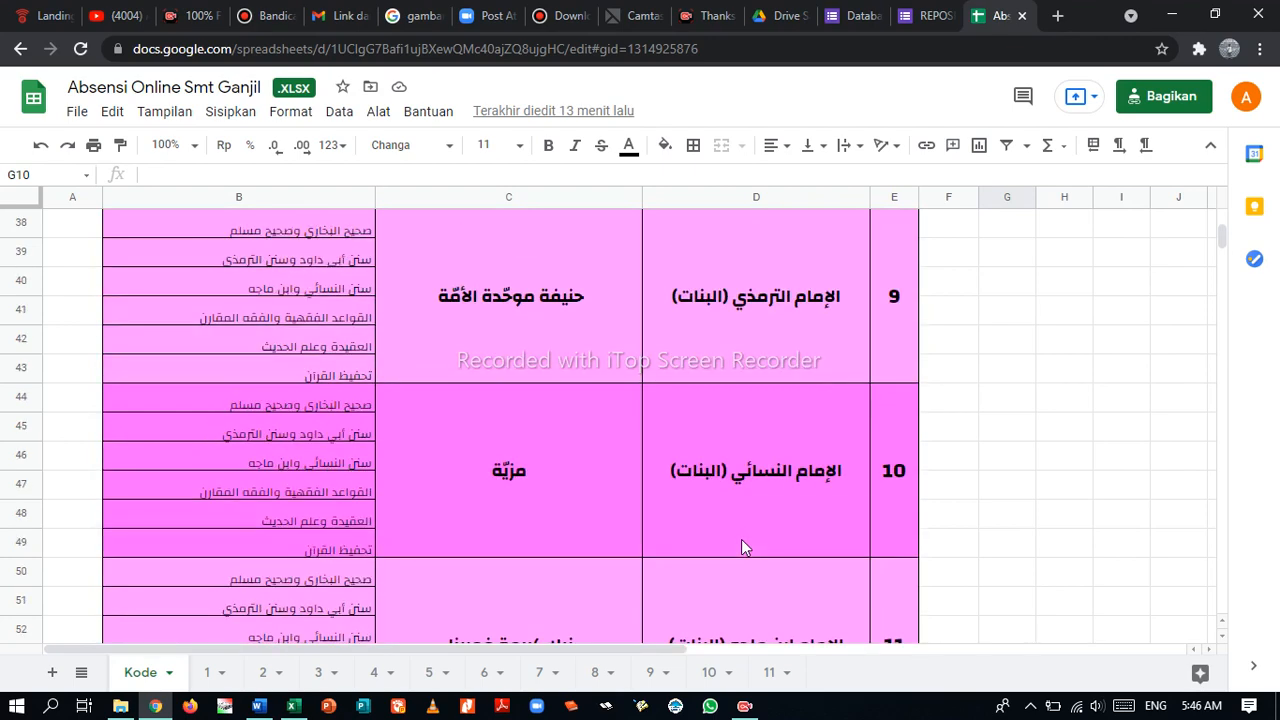
{"action": "scroll", "coordinate": [741, 539], "scroll_direction": "up", "scroll_amount": 2}
{"action": "scroll", "coordinate": [741, 539], "scroll_direction": "up", "scroll_amount": 2}
{"action": "scroll", "coordinate": [741, 539], "scroll_direction": "up", "scroll_amount": 2}
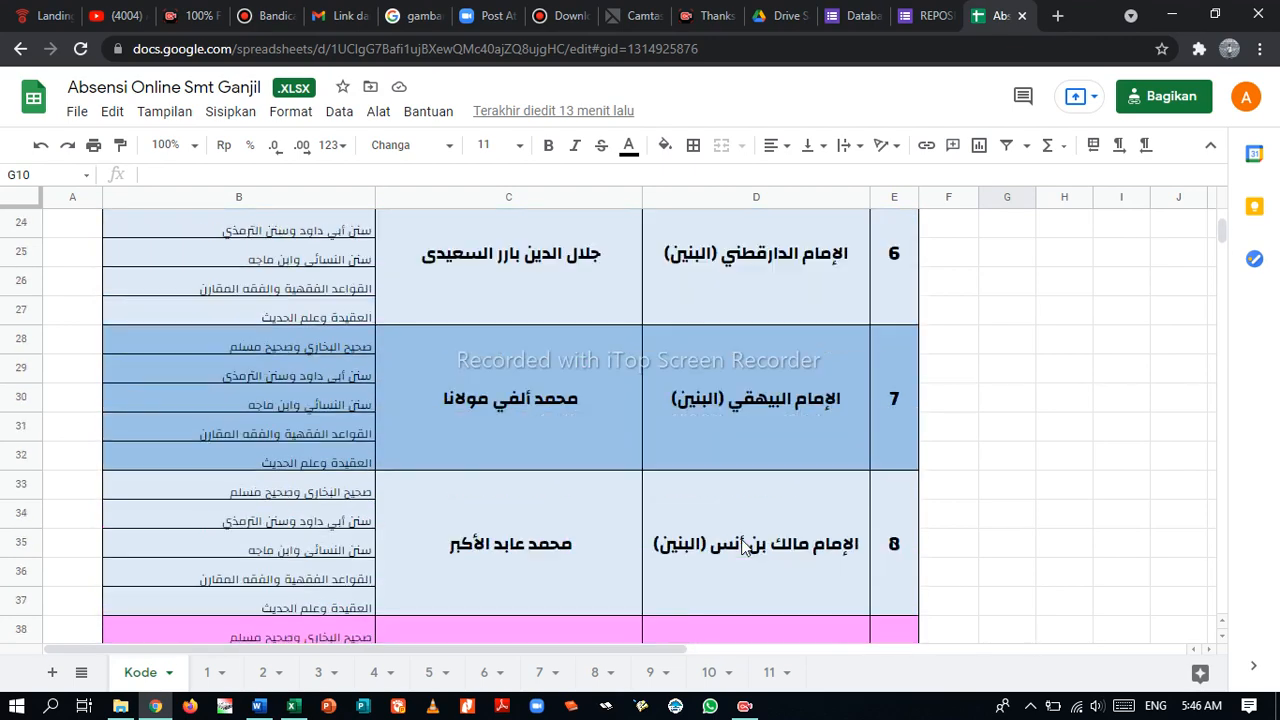
{"action": "scroll", "coordinate": [741, 539], "scroll_direction": "up", "scroll_amount": 2}
{"action": "scroll", "coordinate": [741, 539], "scroll_direction": "up", "scroll_amount": 2}
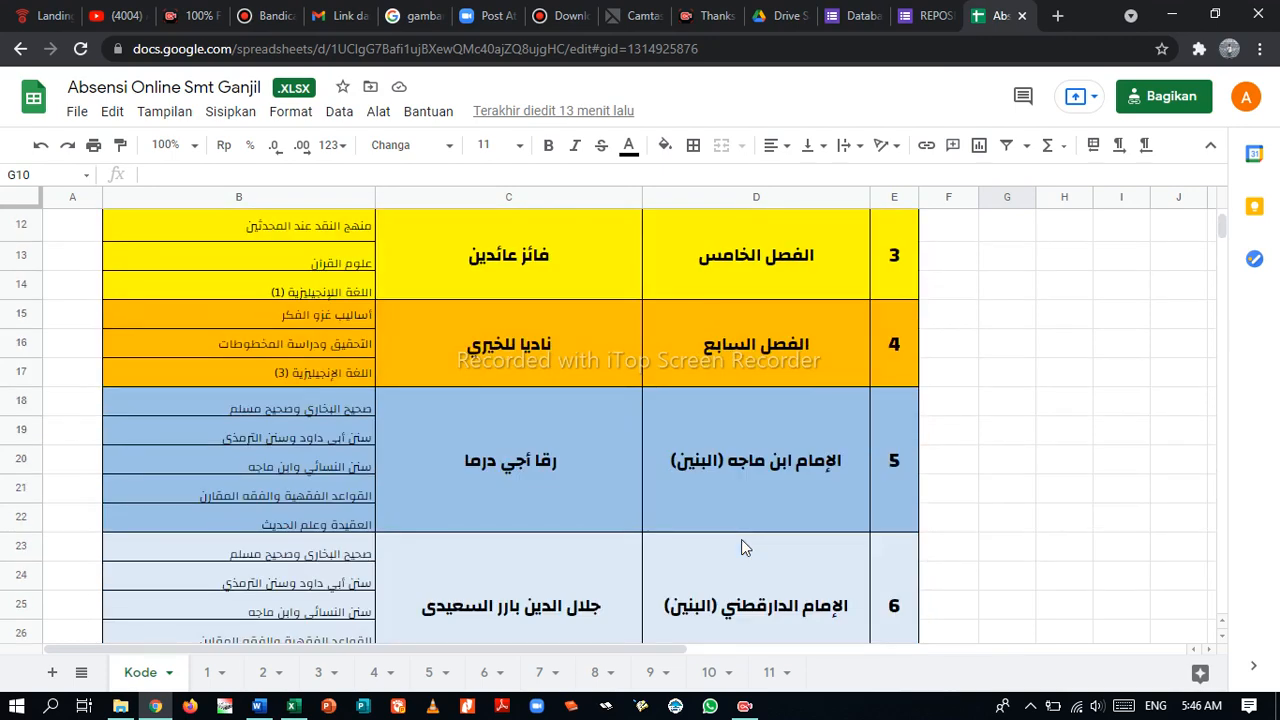
{"action": "scroll", "coordinate": [741, 539], "scroll_direction": "up", "scroll_amount": 1}
{"action": "scroll", "coordinate": [741, 546], "scroll_direction": "up", "scroll_amount": 3}
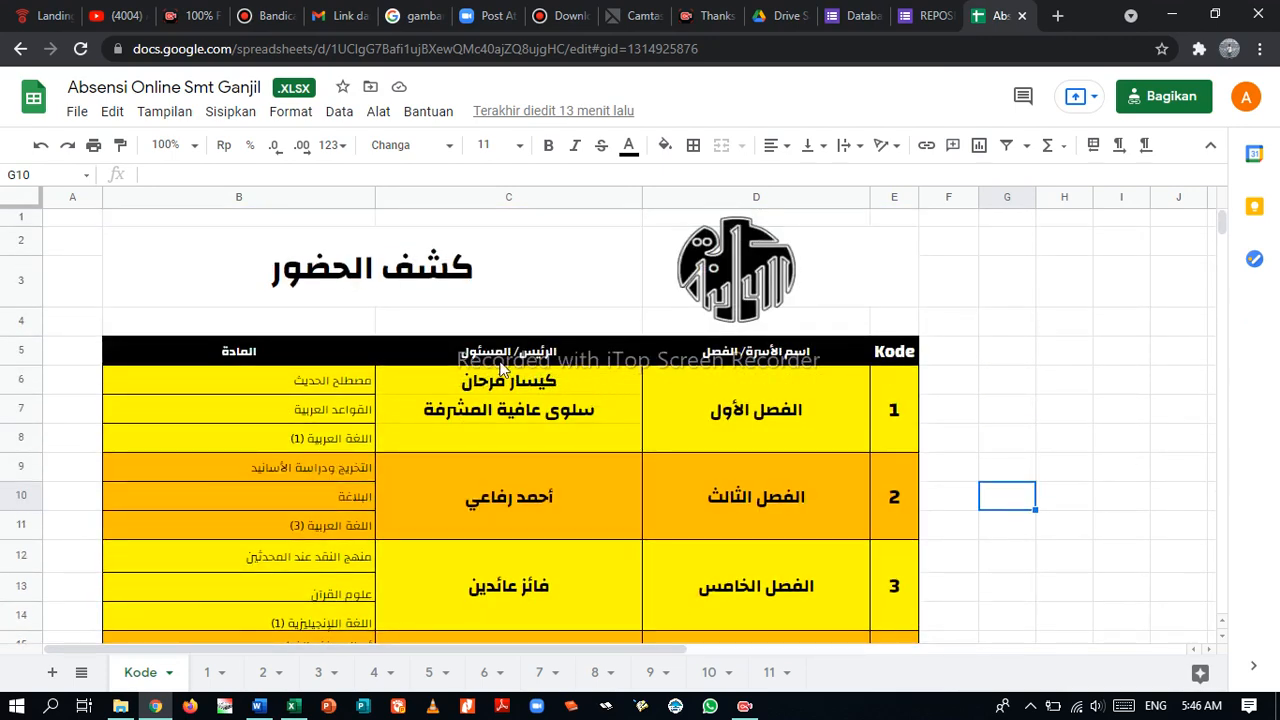
Examine the leader or person in charge (الرئيس/ المسئول) listed for each class in the Kode table
{"action": "scroll", "coordinate": [505, 375], "scroll_direction": "down", "scroll_amount": 2}
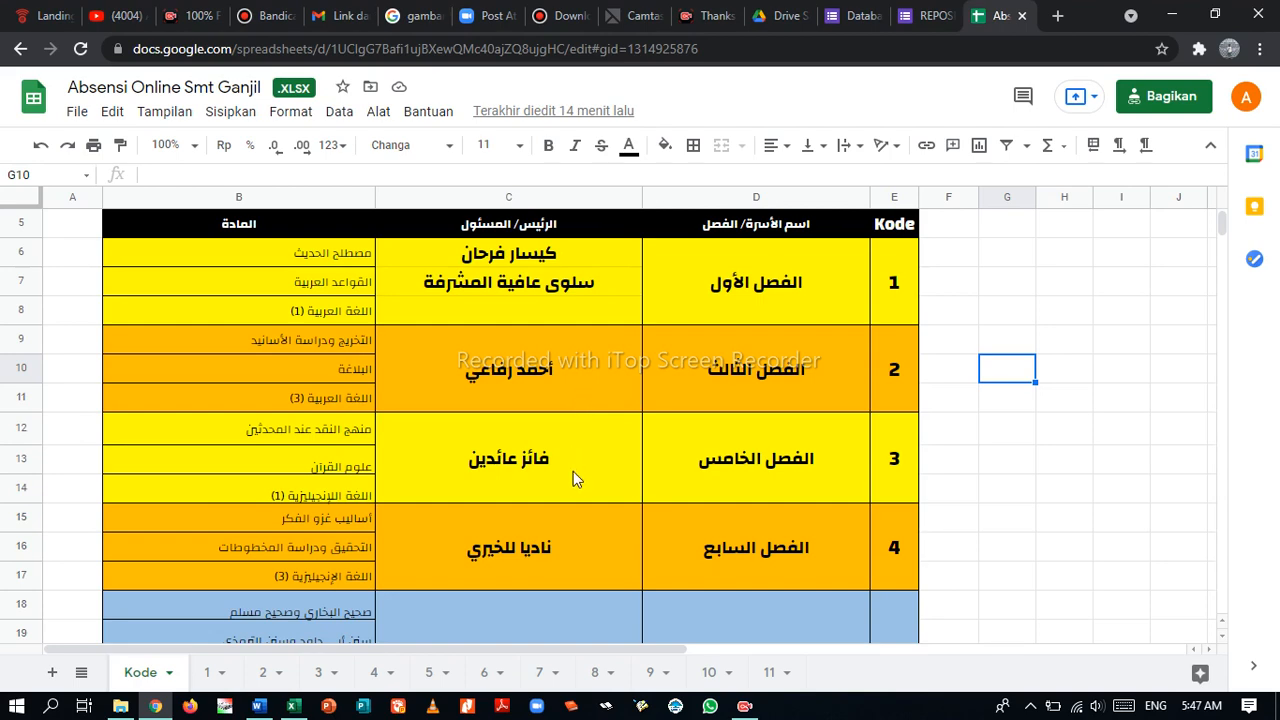
{"action": "scroll", "coordinate": [590, 562], "scroll_direction": "down", "scroll_amount": 2}
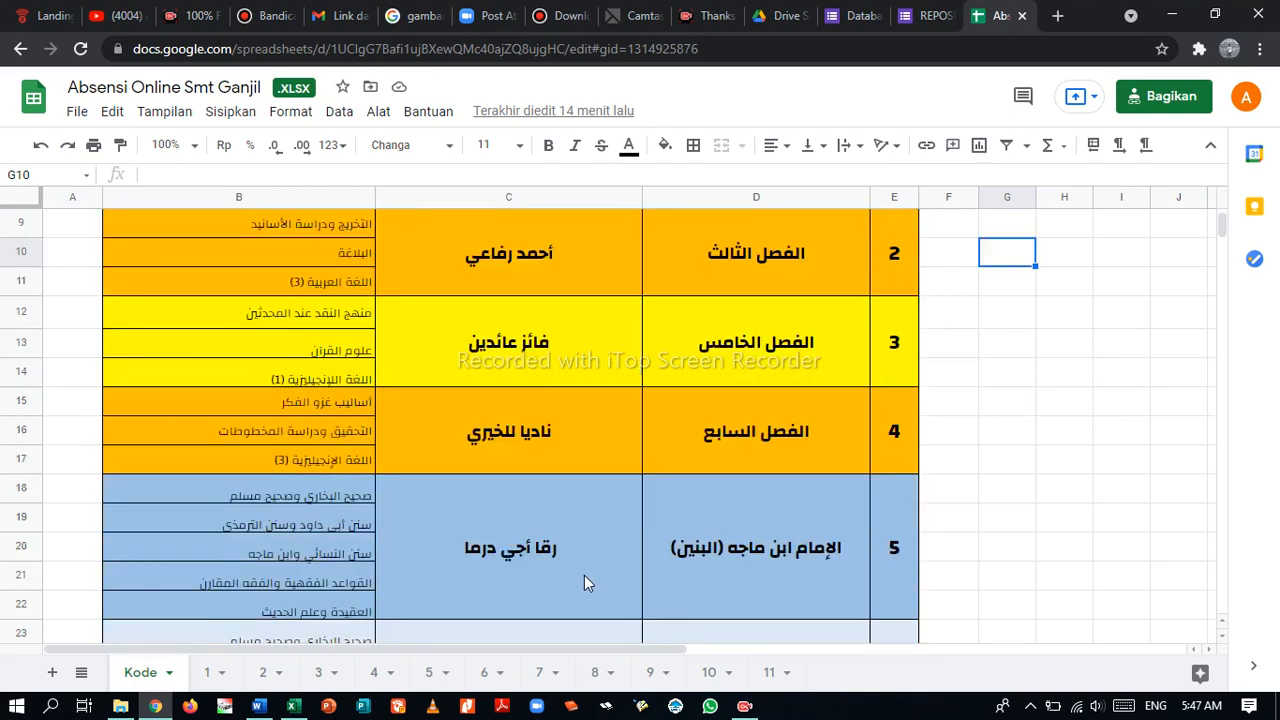
{"action": "scroll", "coordinate": [582, 575], "scroll_direction": "down", "scroll_amount": 3}
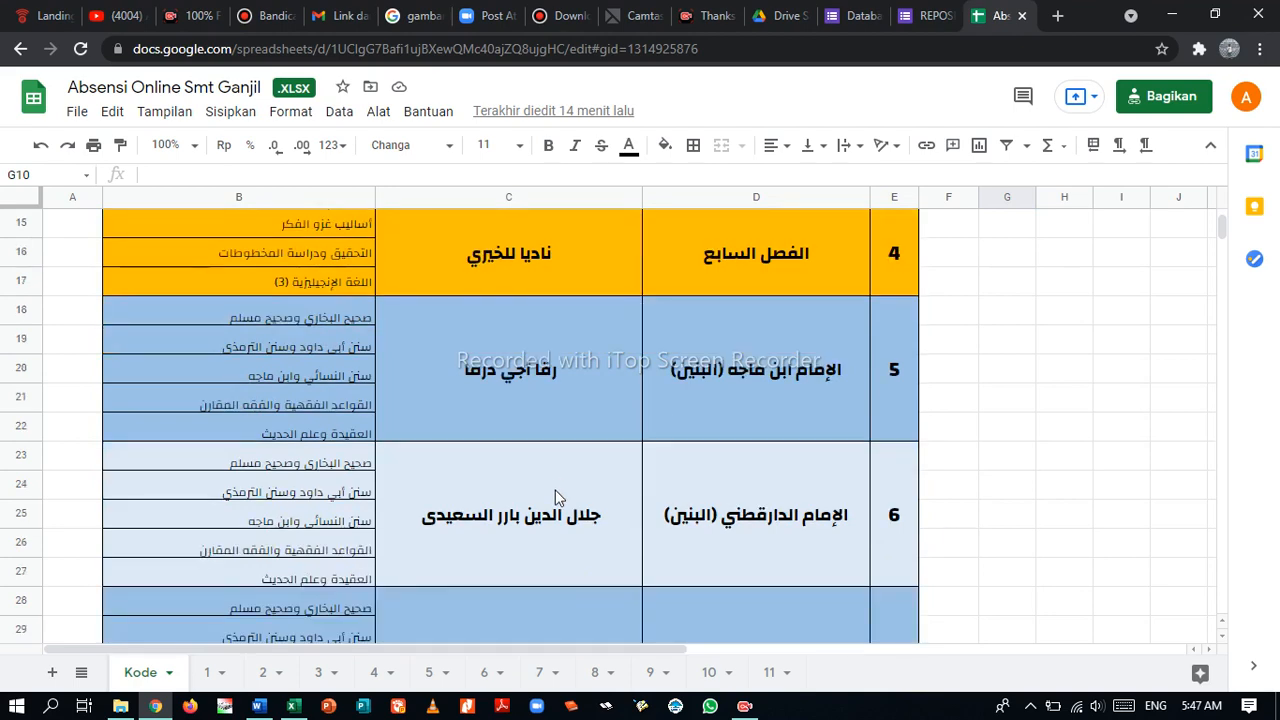
{"action": "scroll", "coordinate": [545, 537], "scroll_direction": "down", "scroll_amount": 3}
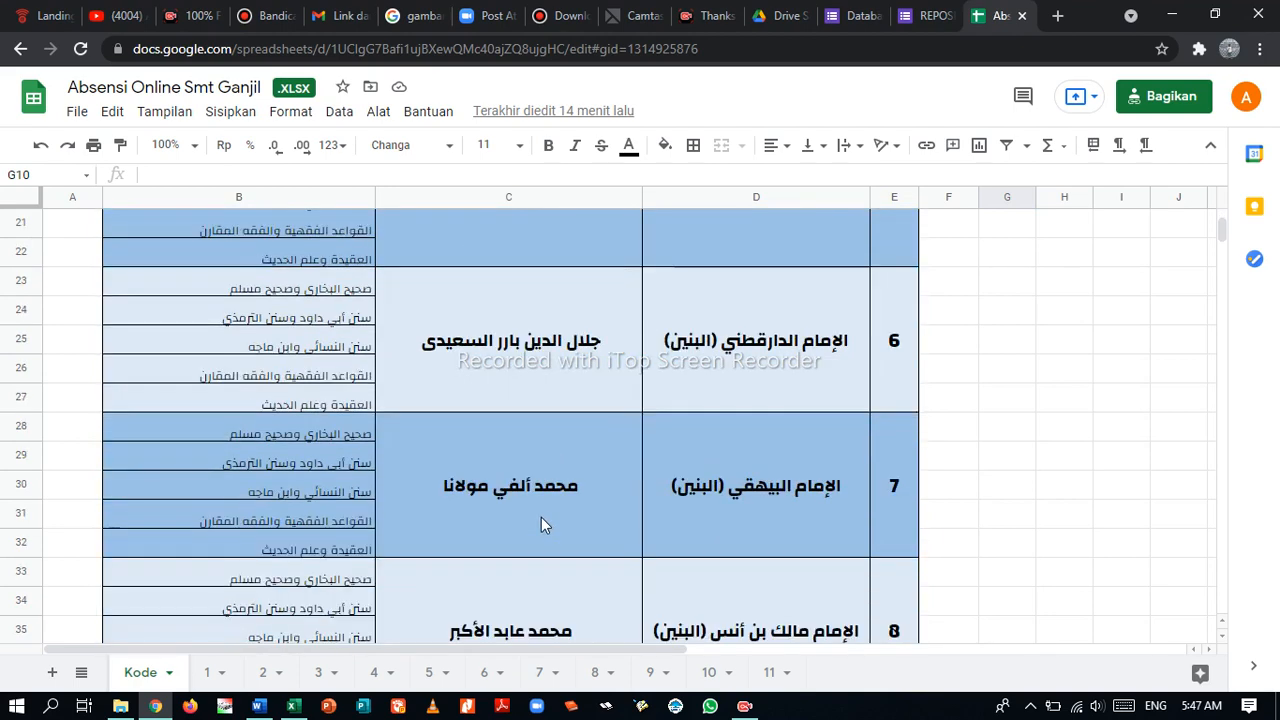
{"action": "scroll", "coordinate": [541, 517], "scroll_direction": "down", "scroll_amount": 4}
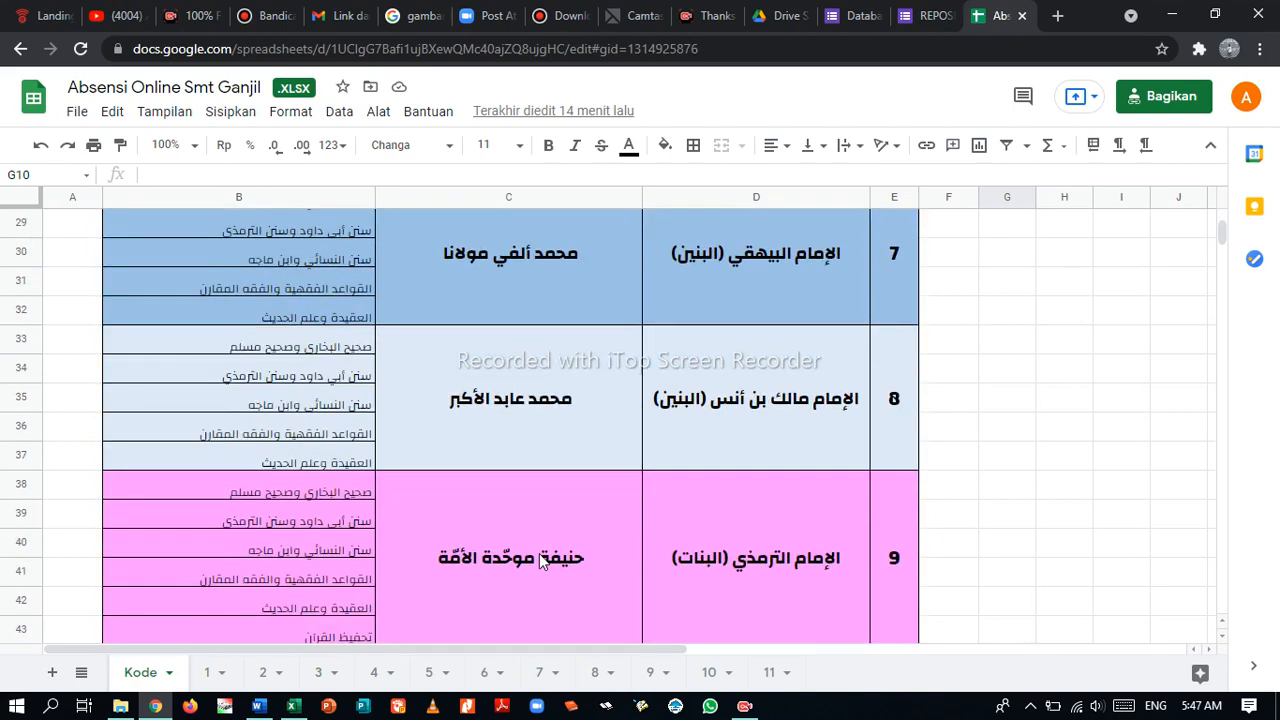
{"action": "scroll", "coordinate": [541, 562], "scroll_direction": "up", "scroll_amount": 13}
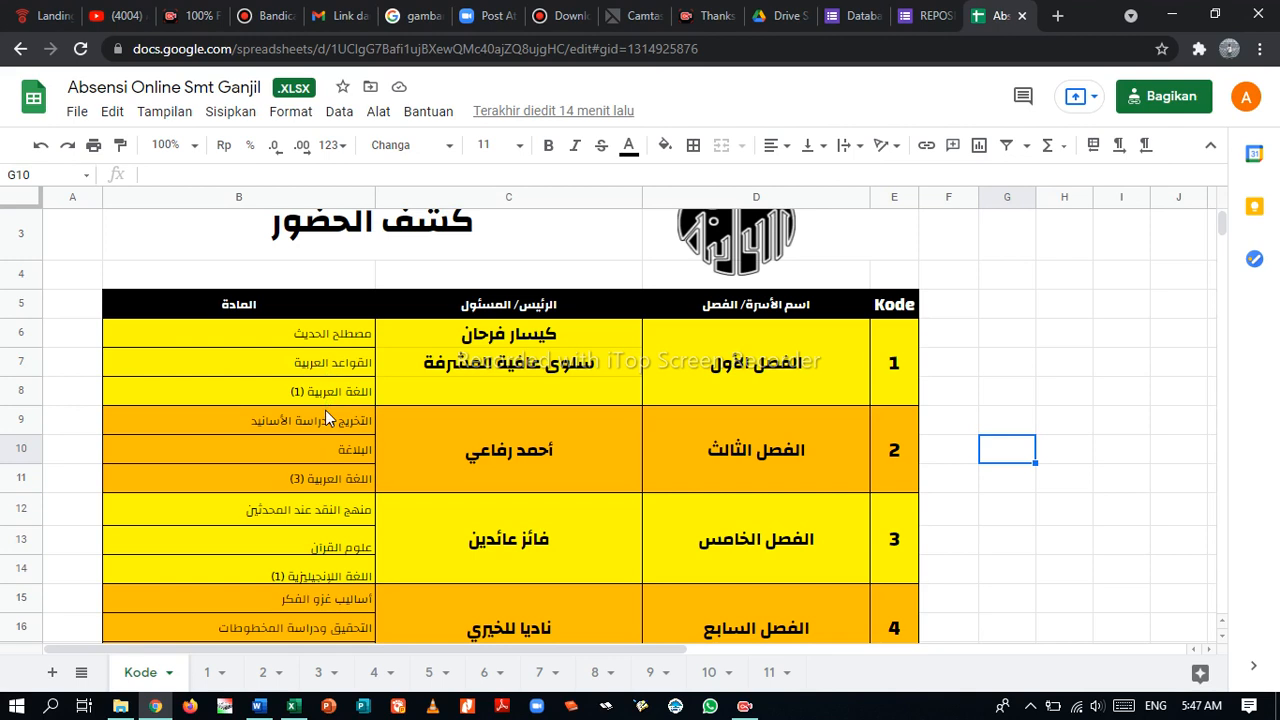
Examine the subjects (المادة) listed for each class code in the Kode table
{"action": "scroll", "coordinate": [325, 410], "scroll_direction": "down", "scroll_amount": 1}
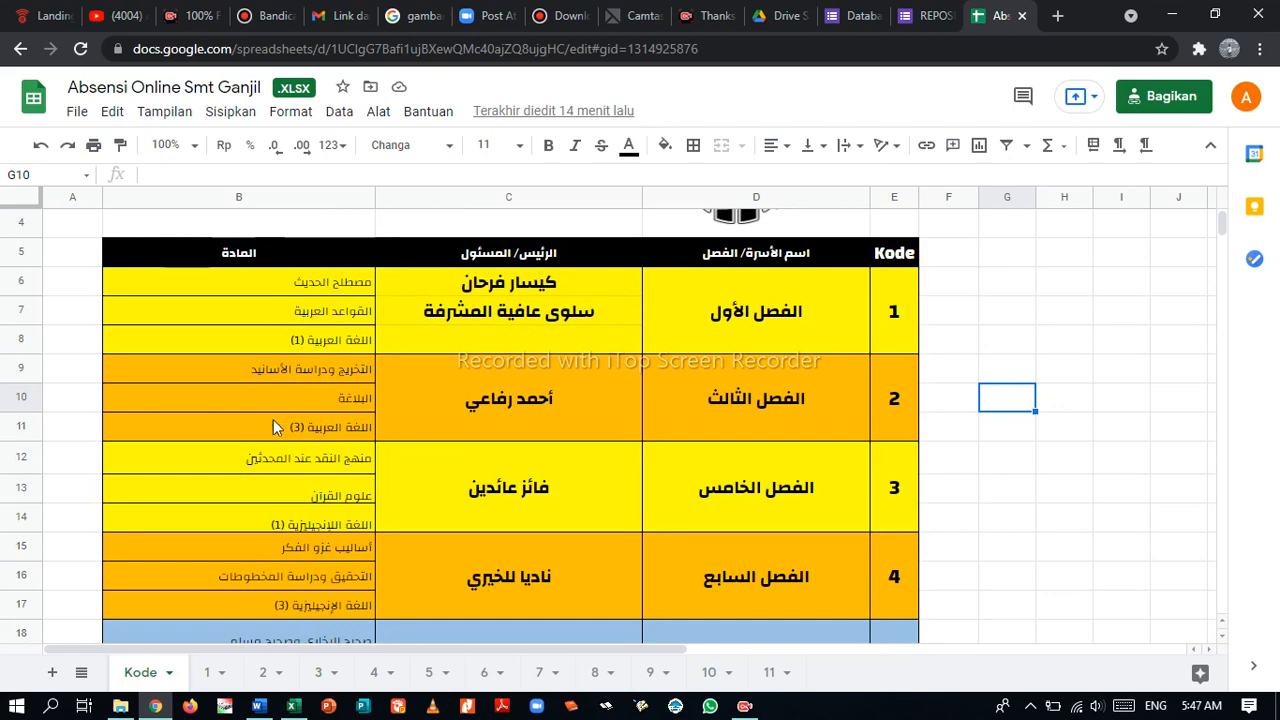
{"action": "scroll", "coordinate": [272, 430], "scroll_direction": "down", "scroll_amount": 2}
{"action": "scroll", "coordinate": [270, 443], "scroll_direction": "down", "scroll_amount": 1}
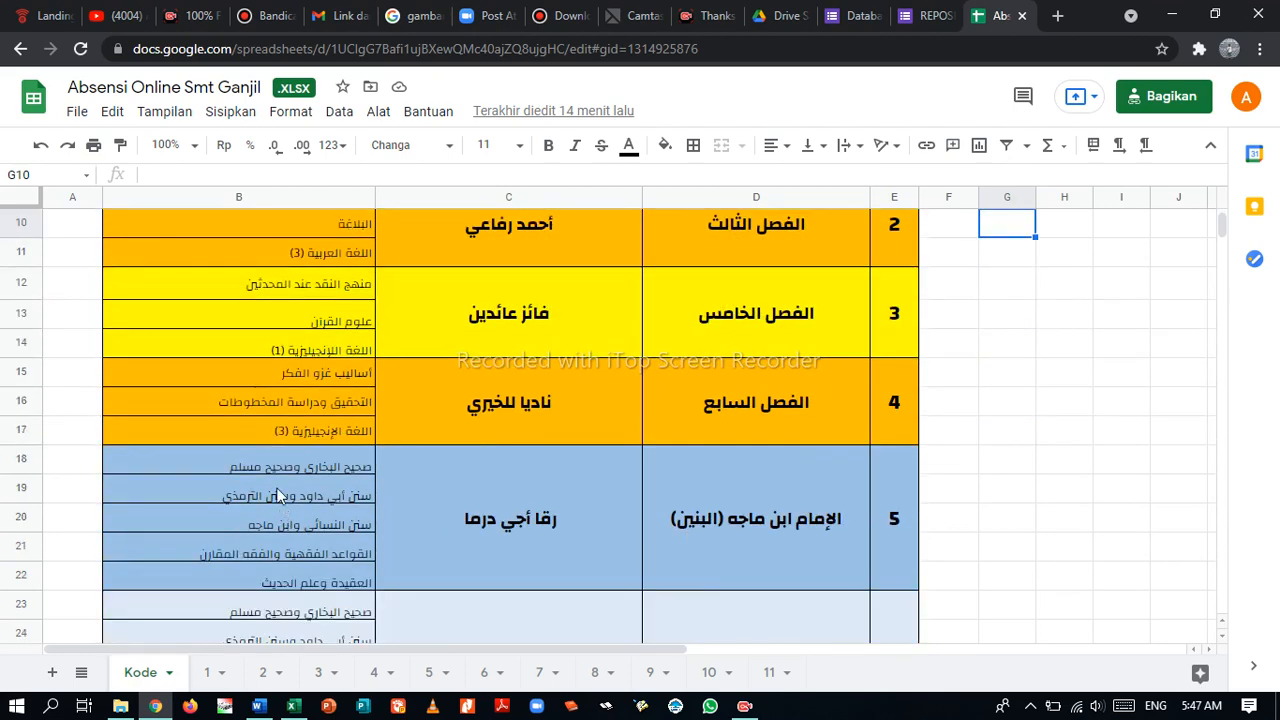
{"action": "scroll", "coordinate": [252, 575], "scroll_direction": "down", "scroll_amount": 2}
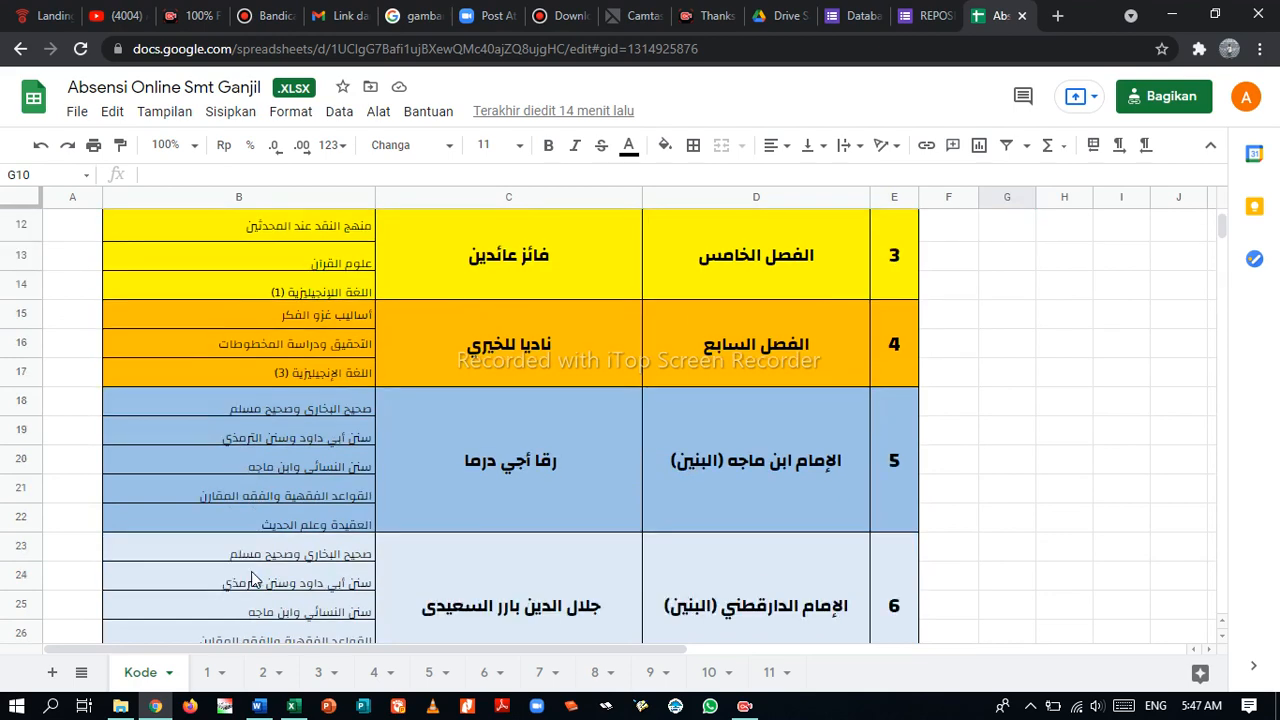
{"action": "scroll", "coordinate": [252, 578], "scroll_direction": "down", "scroll_amount": 6}
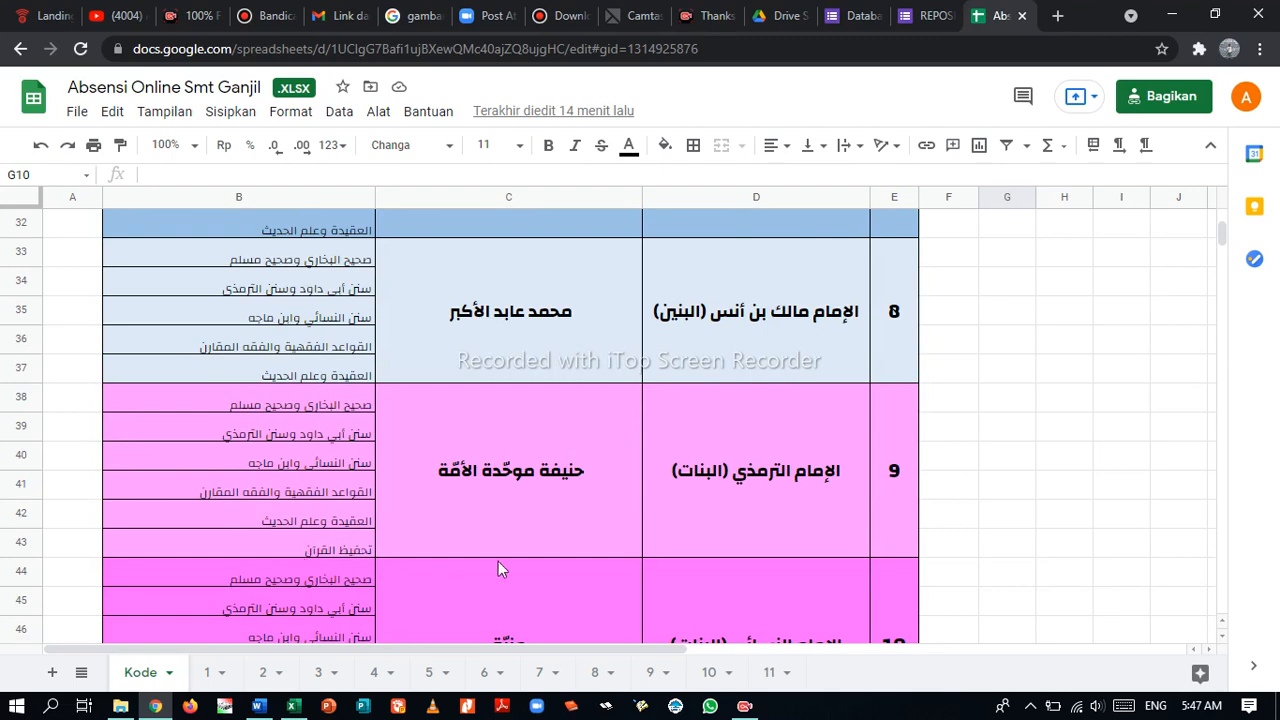
{"action": "scroll", "coordinate": [518, 558], "scroll_direction": "up", "scroll_amount": 1}
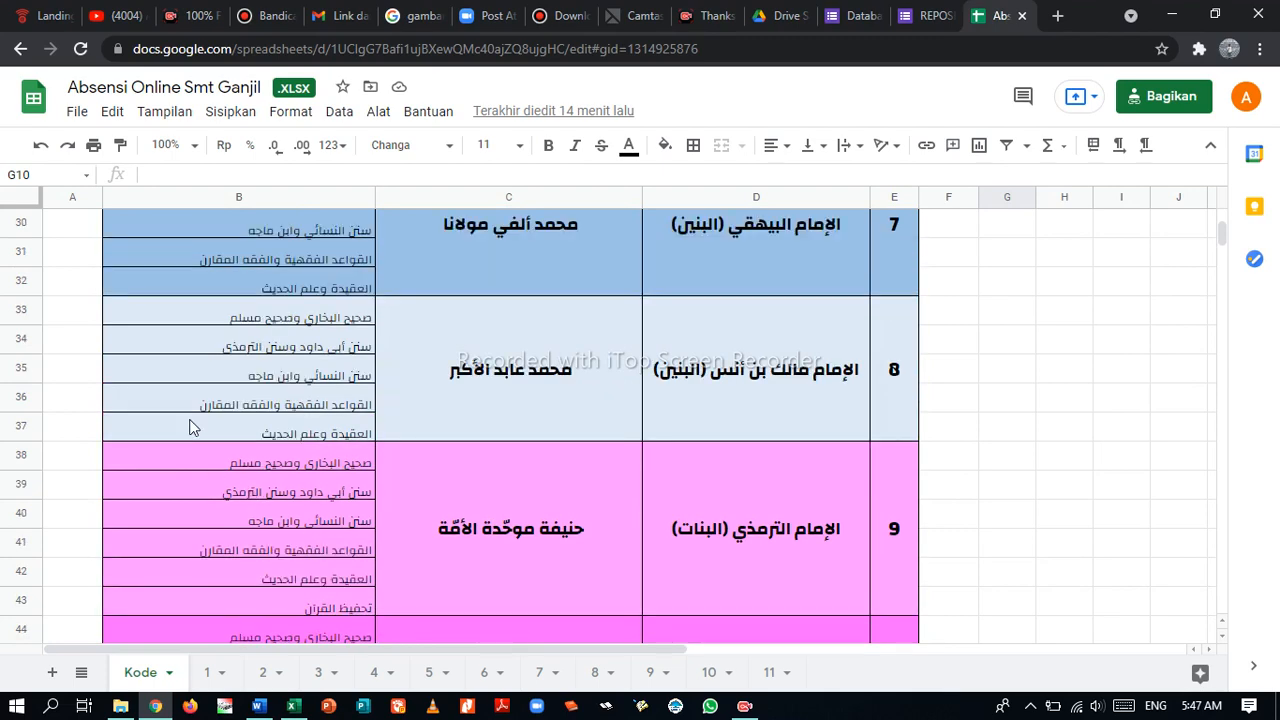
{"action": "scroll", "coordinate": [264, 492], "scroll_direction": "up", "scroll_amount": 3}
{"action": "scroll", "coordinate": [264, 492], "scroll_direction": "up", "scroll_amount": 6}
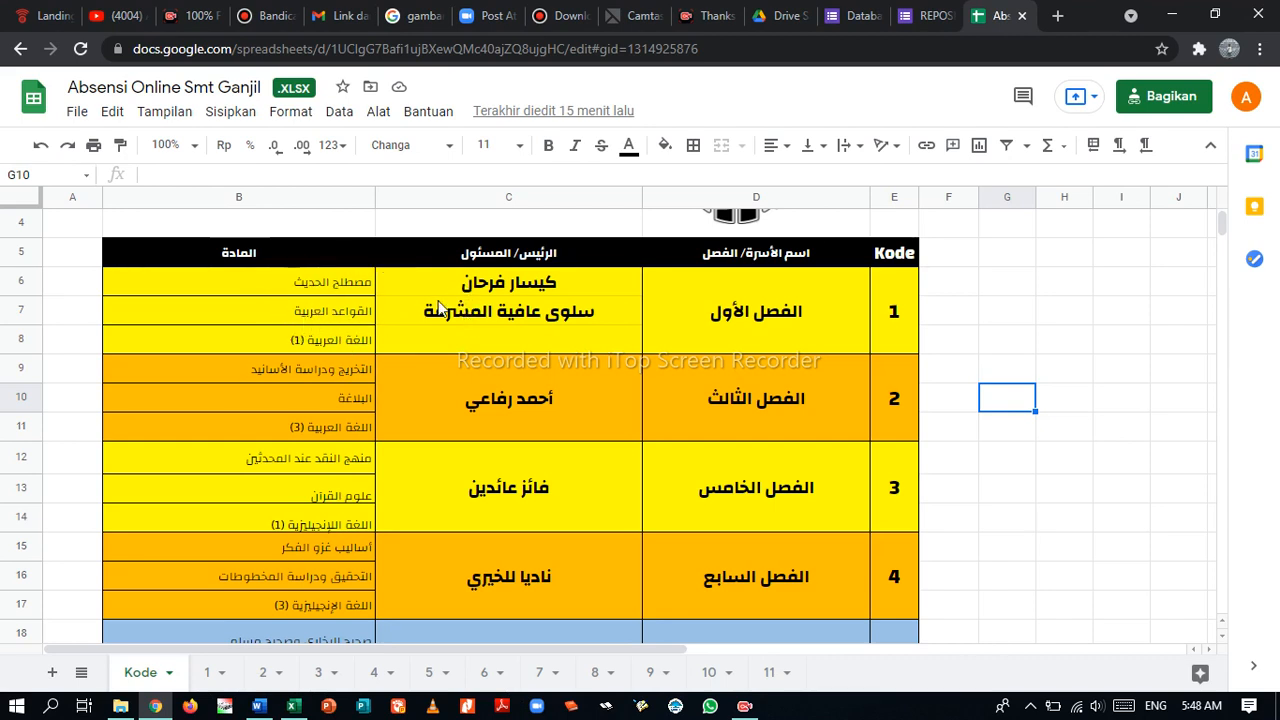
{"action": "scroll", "coordinate": [560, 535], "scroll_direction": "down", "scroll_amount": 3}
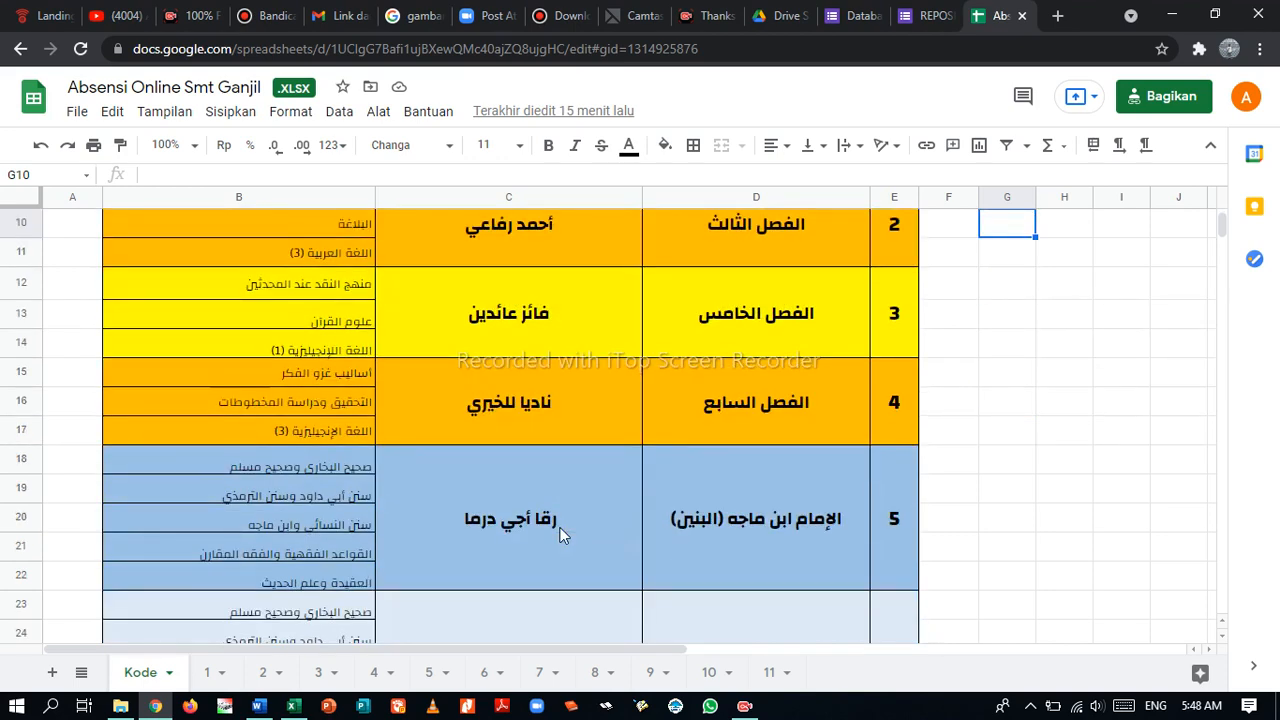
Review the Kode table's entries from code 5 through code 11, and return to its first rows
{"action": "scroll", "coordinate": [540, 535], "scroll_direction": "down", "scroll_amount": 8}
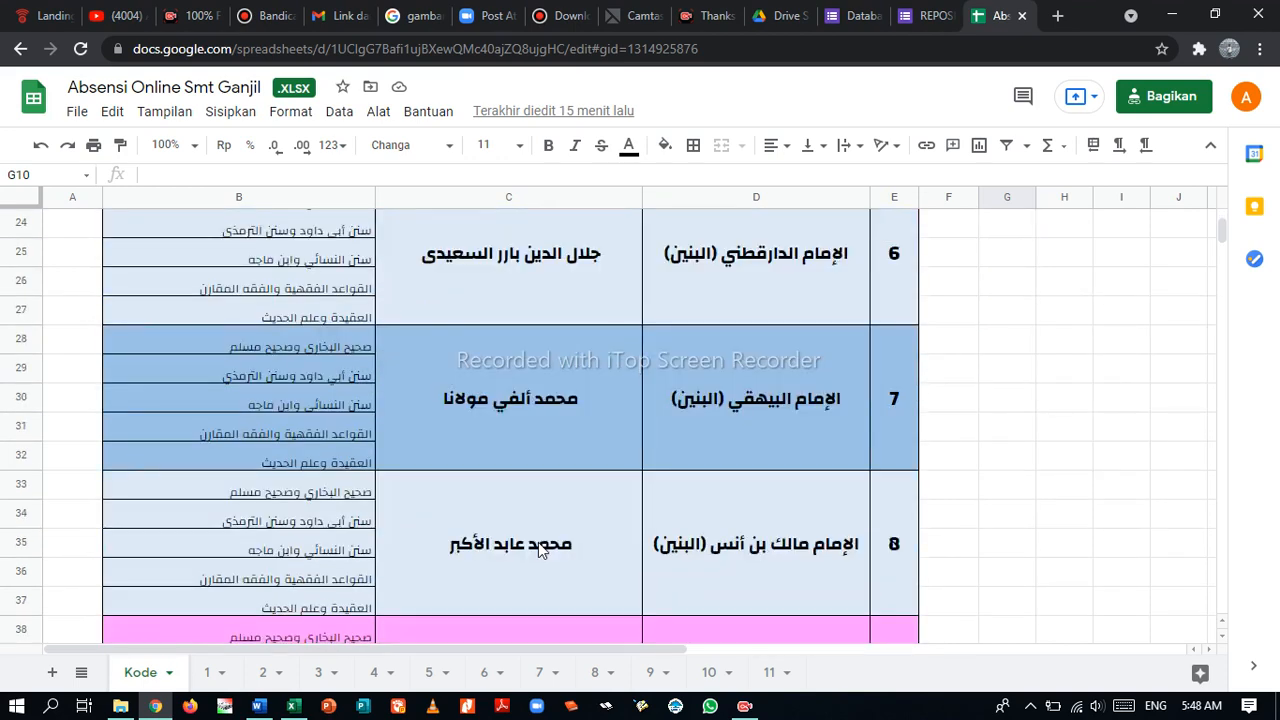
{"action": "scroll", "coordinate": [538, 549], "scroll_direction": "down", "scroll_amount": 2}
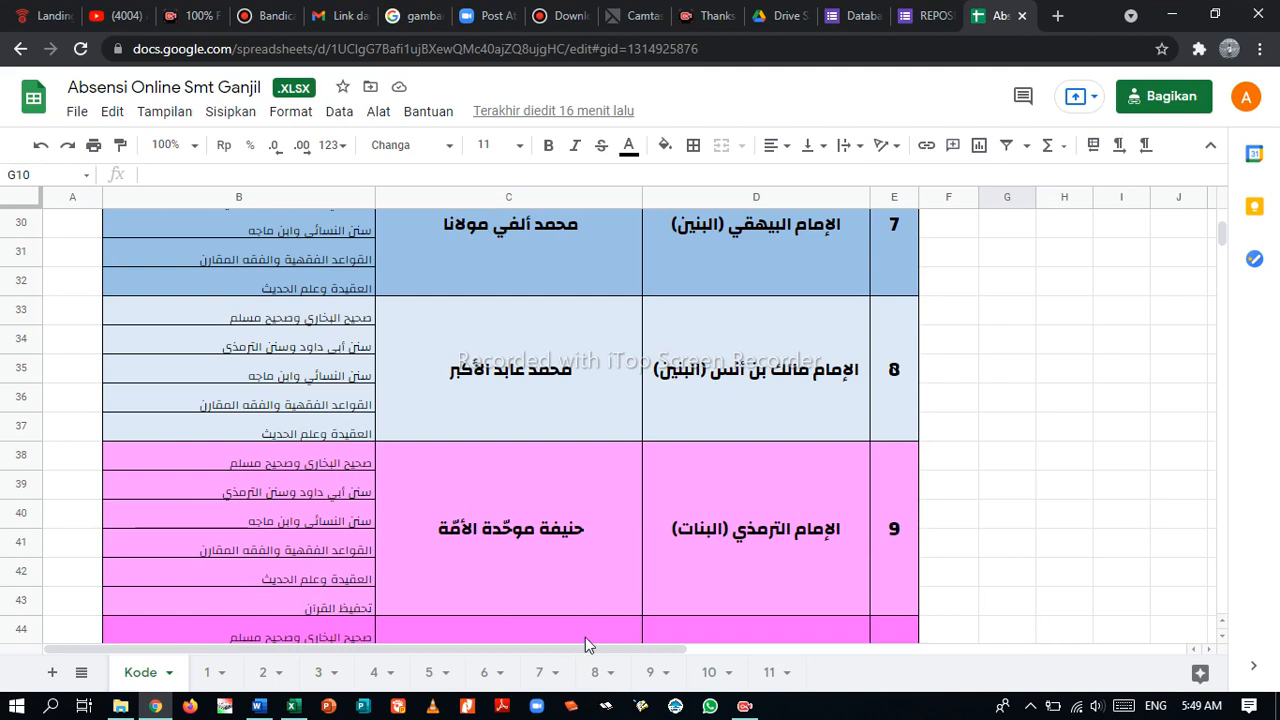
{"action": "scroll", "coordinate": [524, 540], "scroll_direction": "down", "scroll_amount": 3}
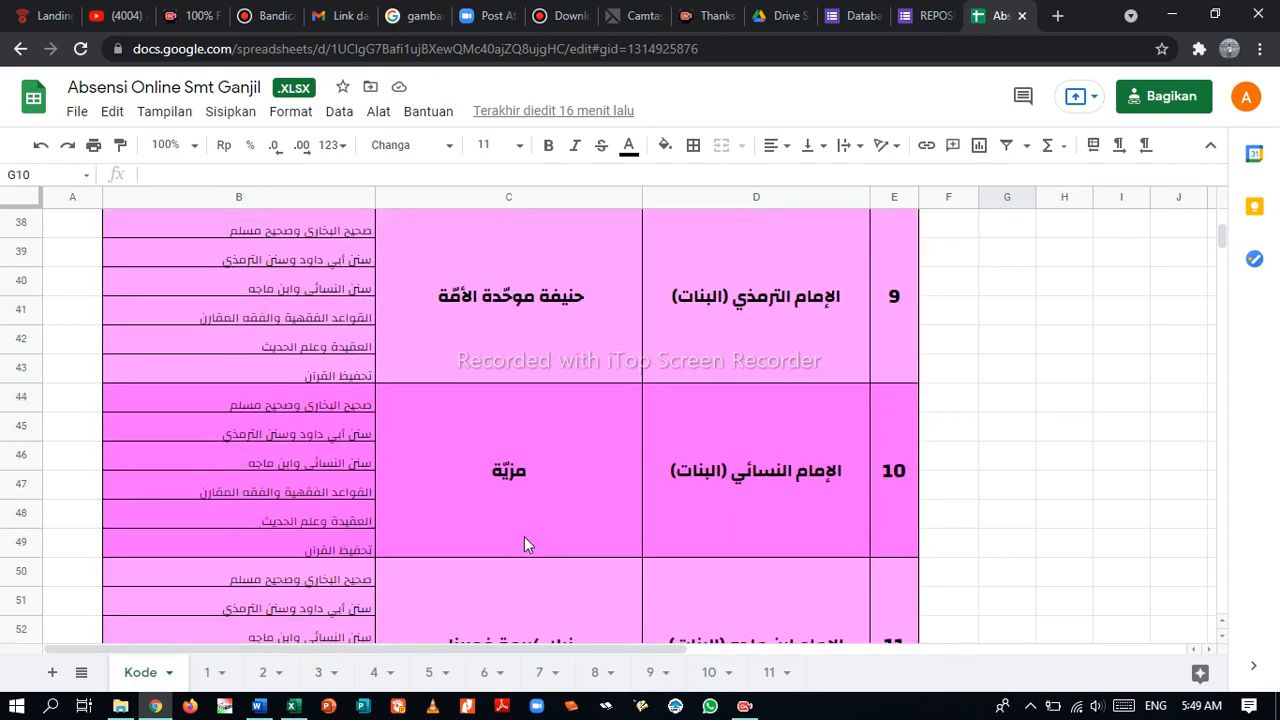
{"action": "scroll", "coordinate": [524, 540], "scroll_direction": "down", "scroll_amount": 1}
{"action": "scroll", "coordinate": [483, 574], "scroll_direction": "down", "scroll_amount": 1}
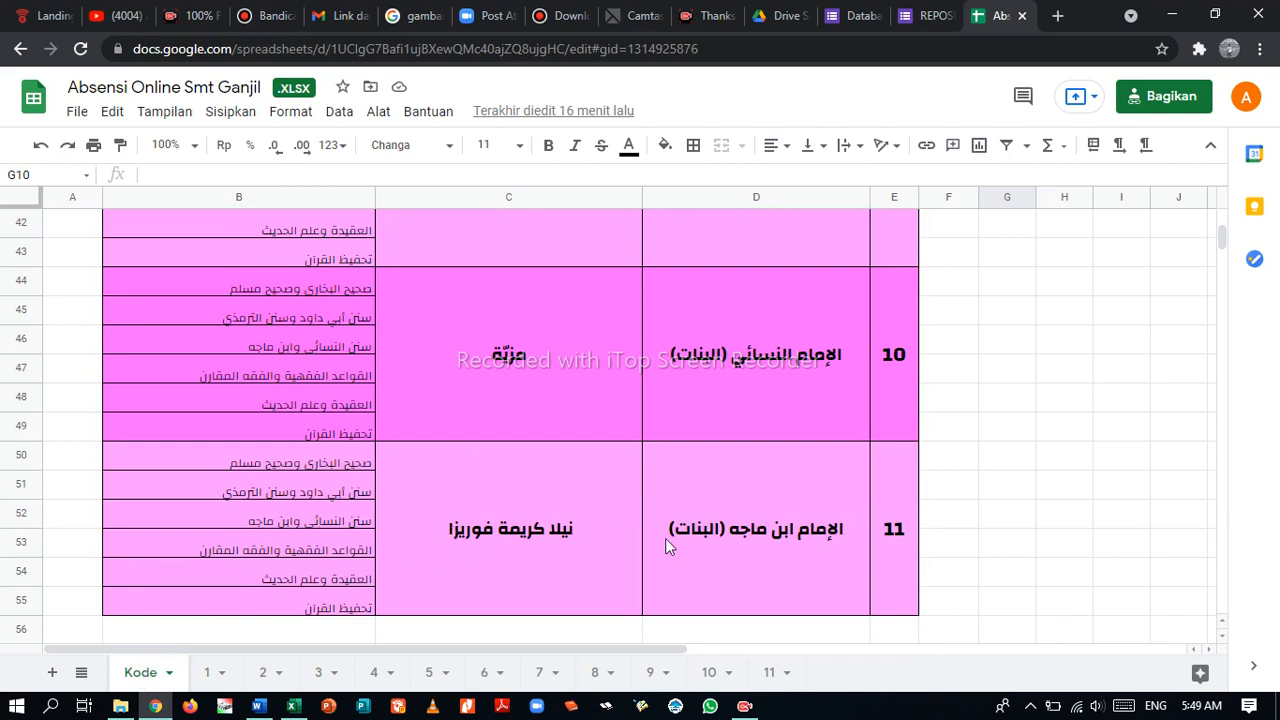
{"action": "scroll", "coordinate": [667, 560], "scroll_direction": "up", "scroll_amount": 4}
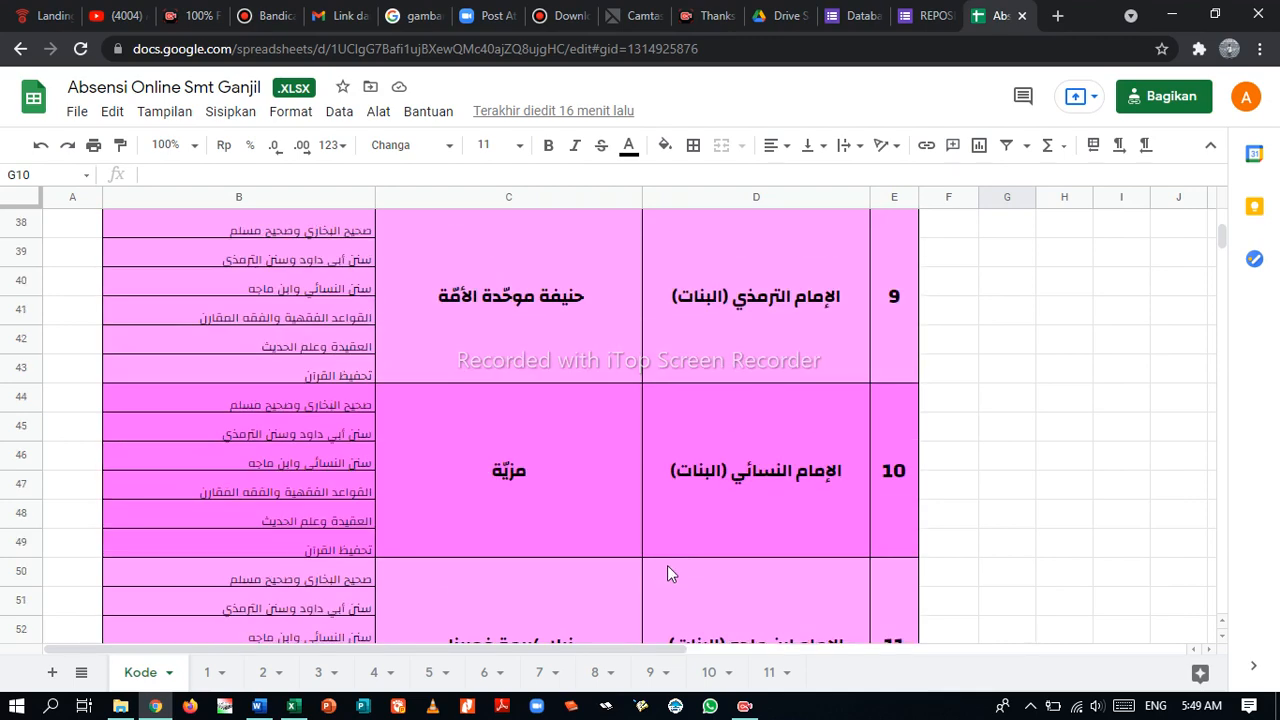
{"action": "scroll", "coordinate": [667, 578], "scroll_direction": "up", "scroll_amount": 1}
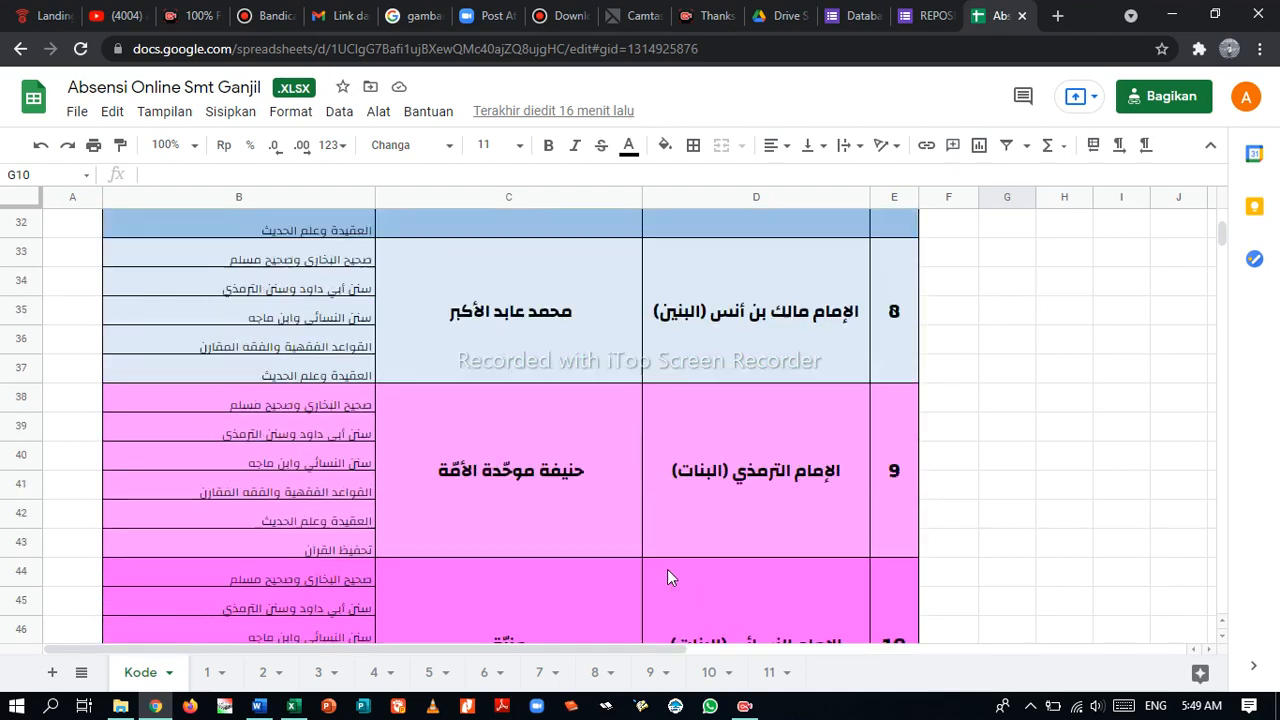
{"action": "scroll", "coordinate": [667, 578], "scroll_direction": "up", "scroll_amount": 2}
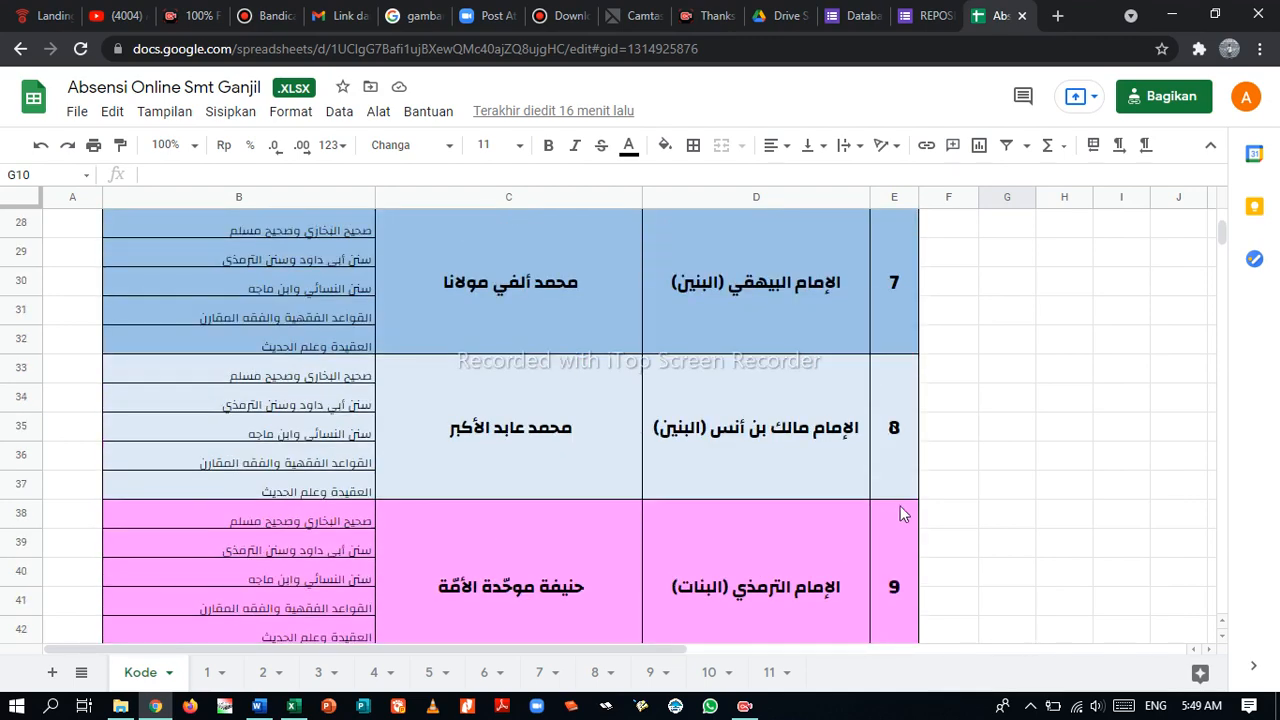
{"action": "scroll", "coordinate": [477, 530], "scroll_direction": "up", "scroll_amount": 10}
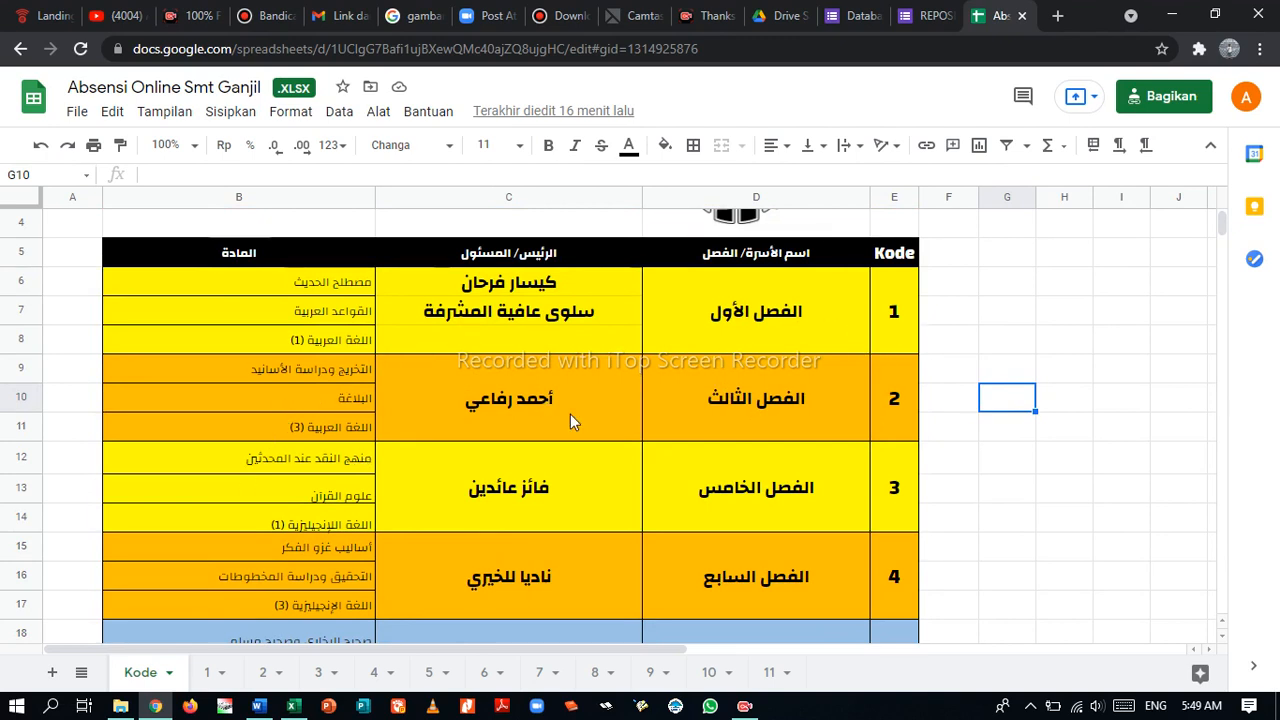
Open attendance sheet 1 and examine its layout of subject title, student names, meetings 1 to 14 and attendance totals
{"action": "left_click", "coordinate": [203, 676]}
{"action": "scroll", "coordinate": [737, 442], "scroll_direction": "up", "scroll_amount": 5}
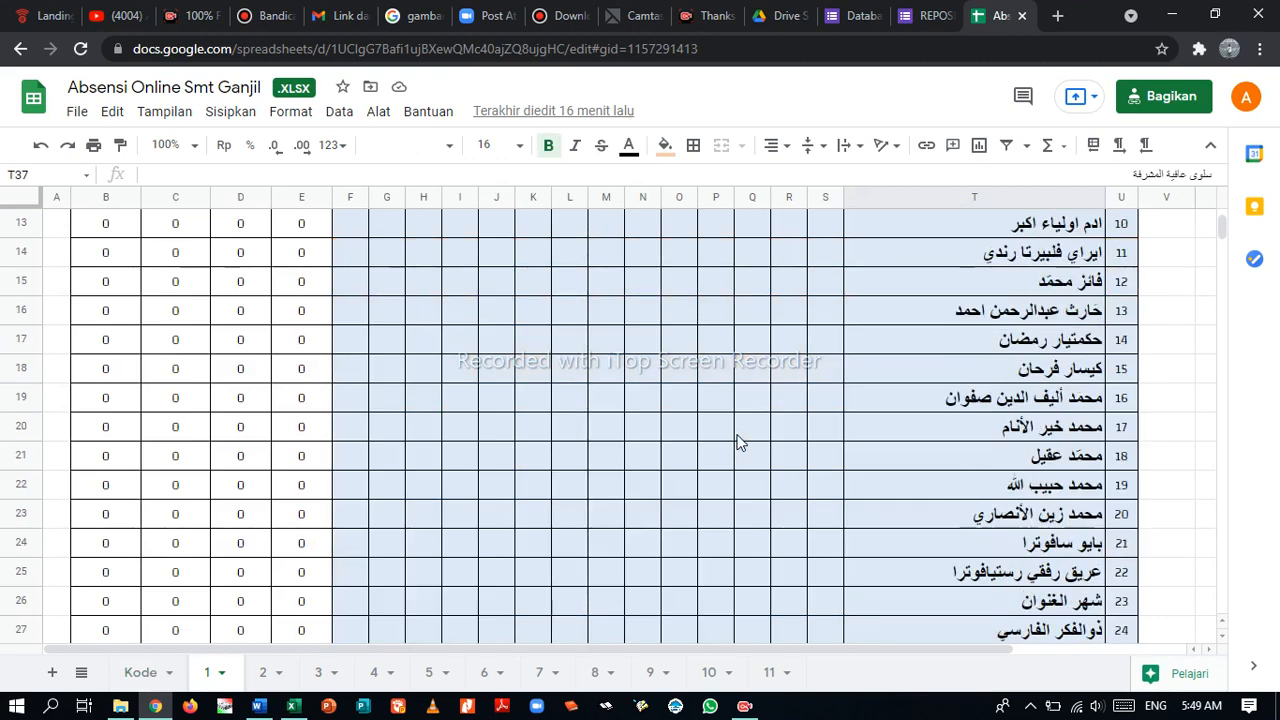
{"action": "scroll", "coordinate": [737, 442], "scroll_direction": "up", "scroll_amount": 4}
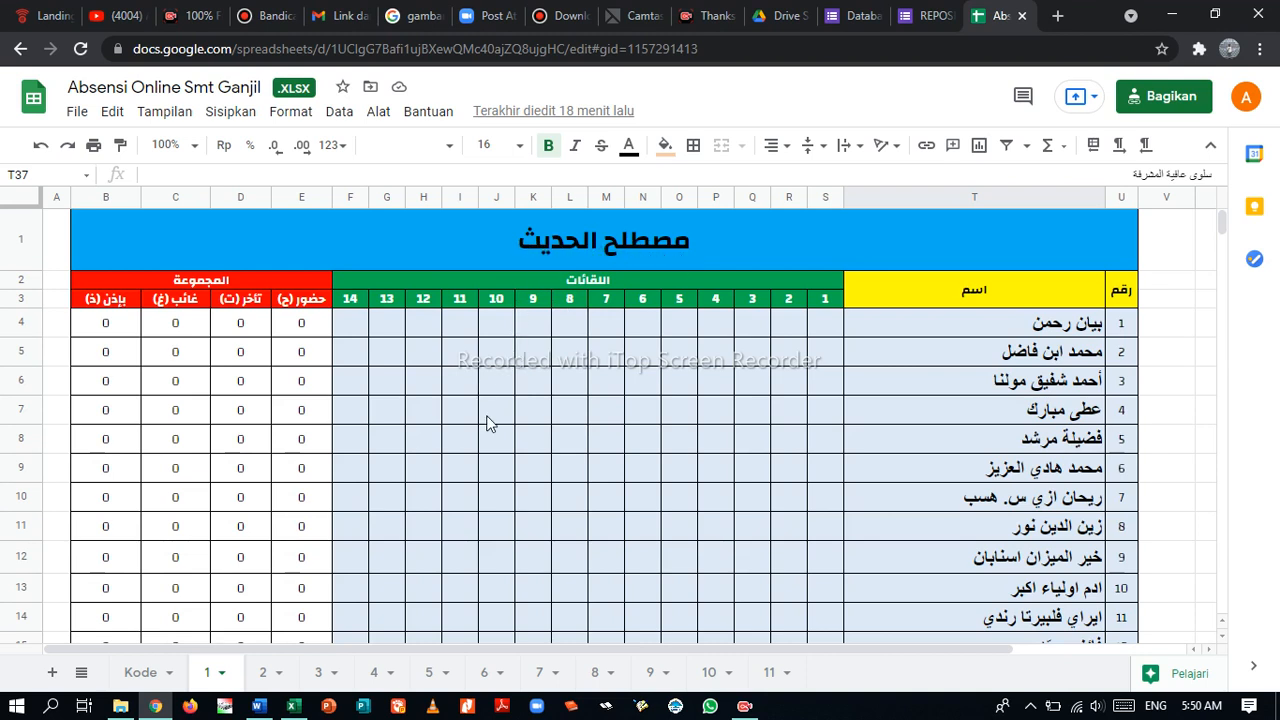
Compare class 1's subjects in the Kode sheet with the مصطلح الحديث heading on sheet 1
{"action": "left_click", "coordinate": [142, 674]}
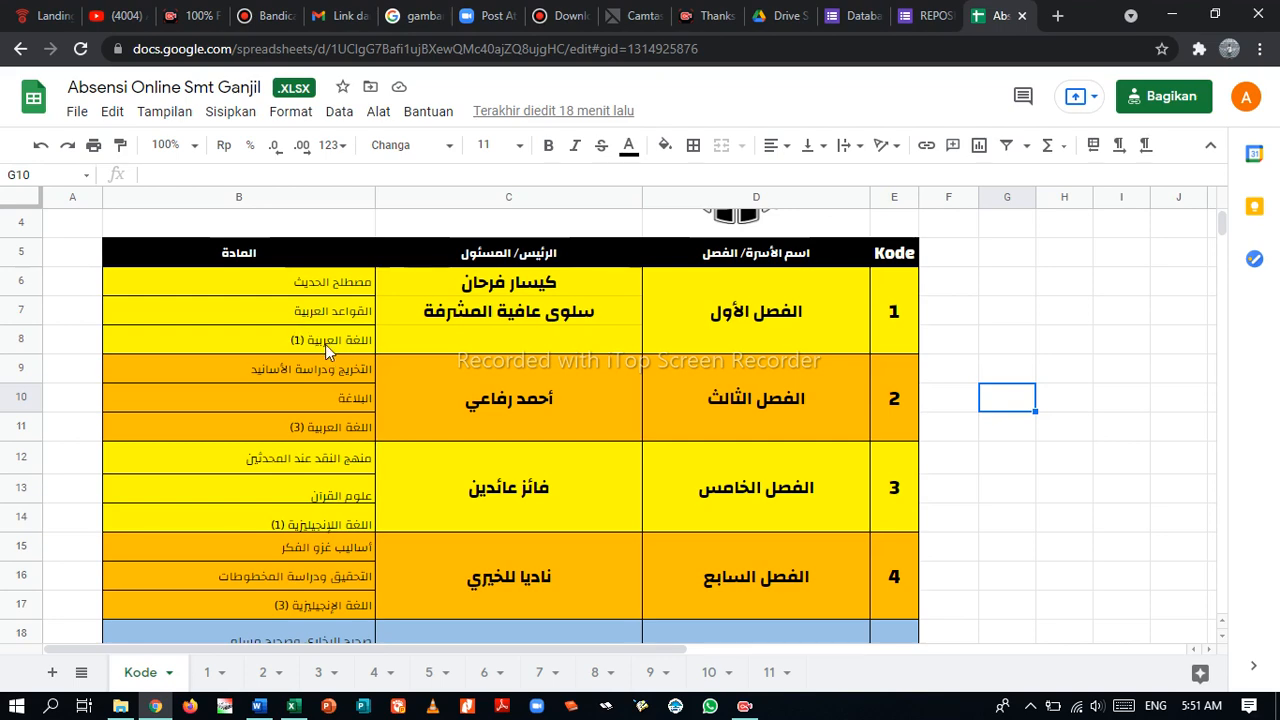
{"action": "left_click", "coordinate": [207, 673]}
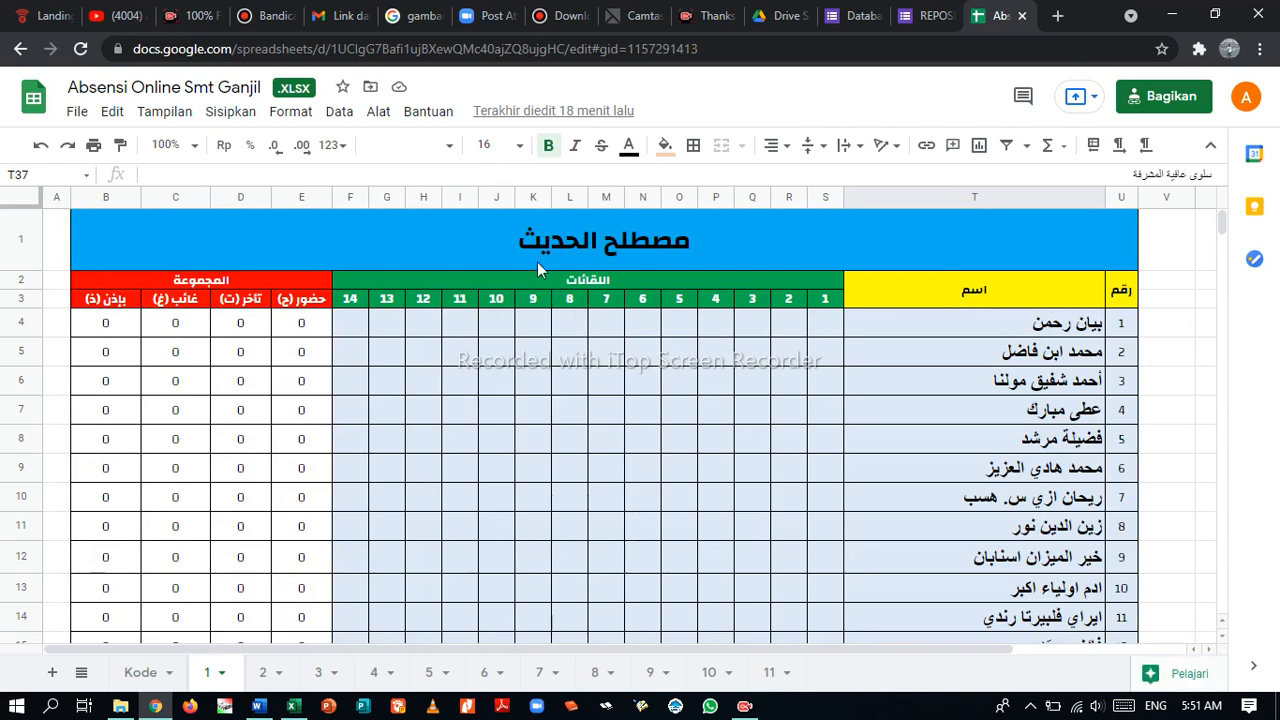
{"action": "scroll", "coordinate": [606, 471], "scroll_direction": "down", "scroll_amount": 1}
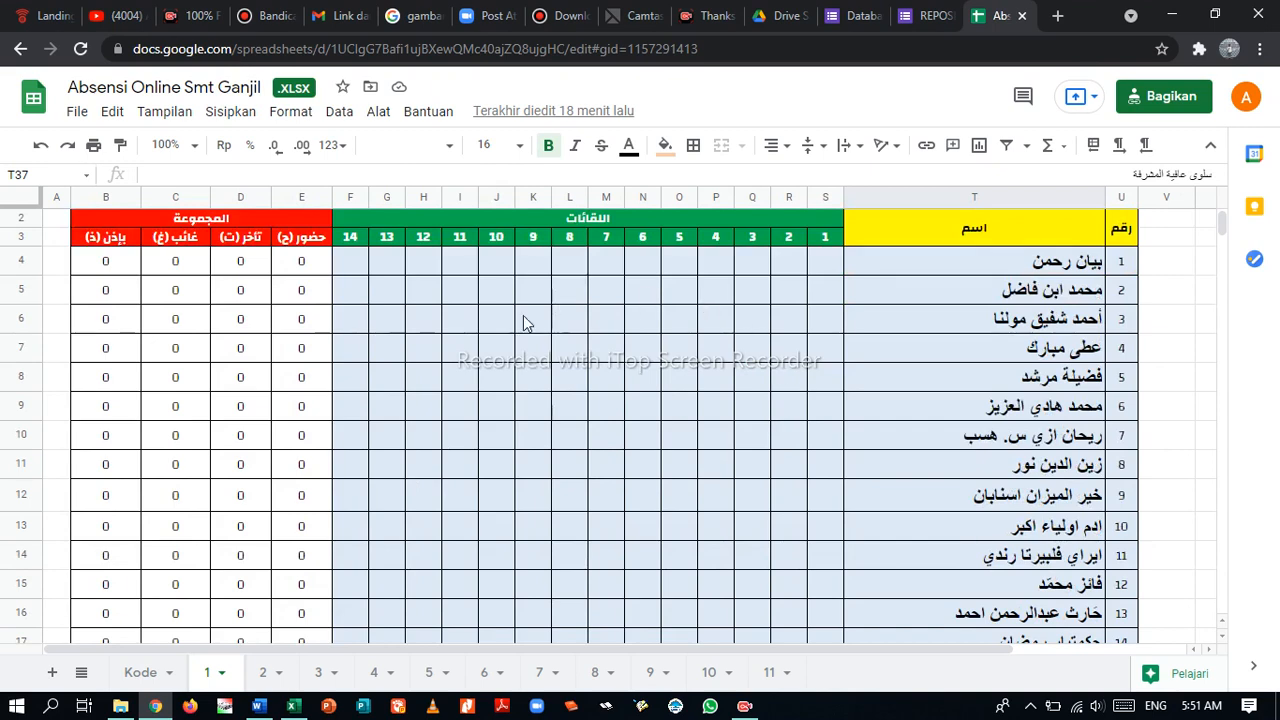
{"action": "scroll", "coordinate": [535, 360], "scroll_direction": "down", "scroll_amount": 2}
{"action": "scroll", "coordinate": [810, 350], "scroll_direction": "up", "scroll_amount": 3}
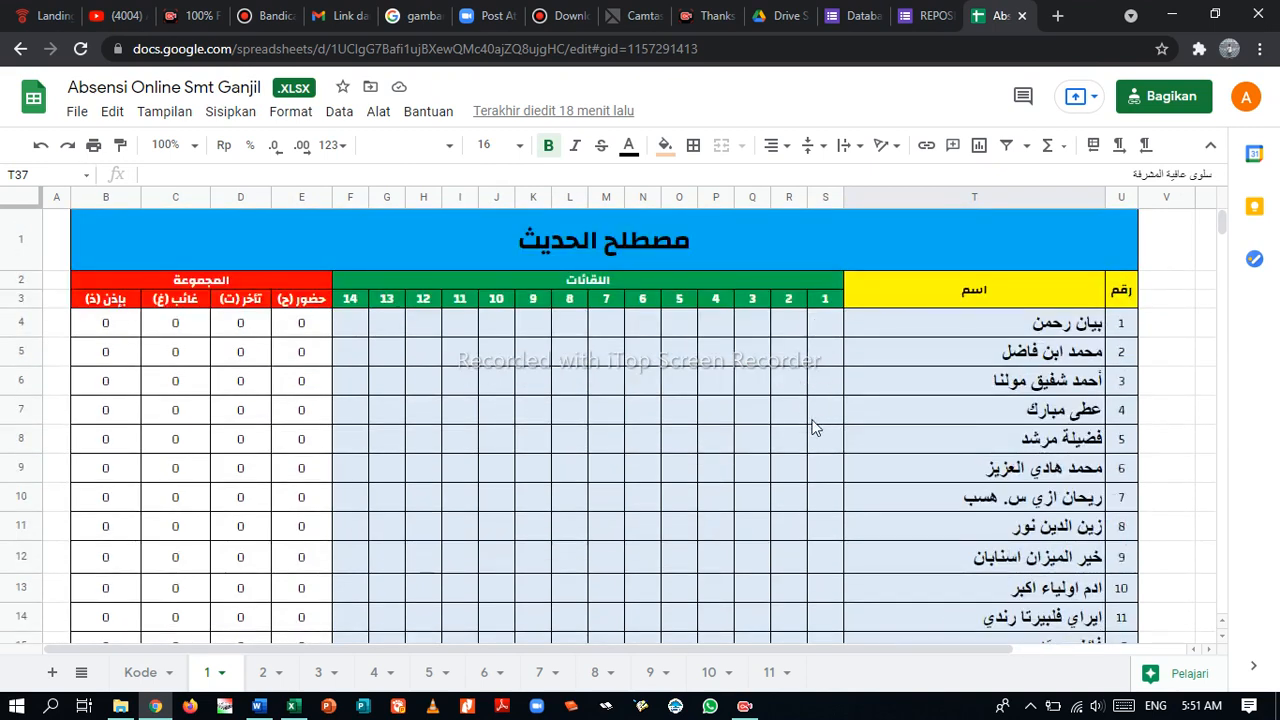
Examine the blue and orange student groups in sheet 1's مصطلح الحديث table, selecting the orange group's first cell for meeting 1
{"action": "scroll", "coordinate": [816, 511], "scroll_direction": "down", "scroll_amount": 2}
{"action": "scroll", "coordinate": [816, 513], "scroll_direction": "down", "scroll_amount": 3}
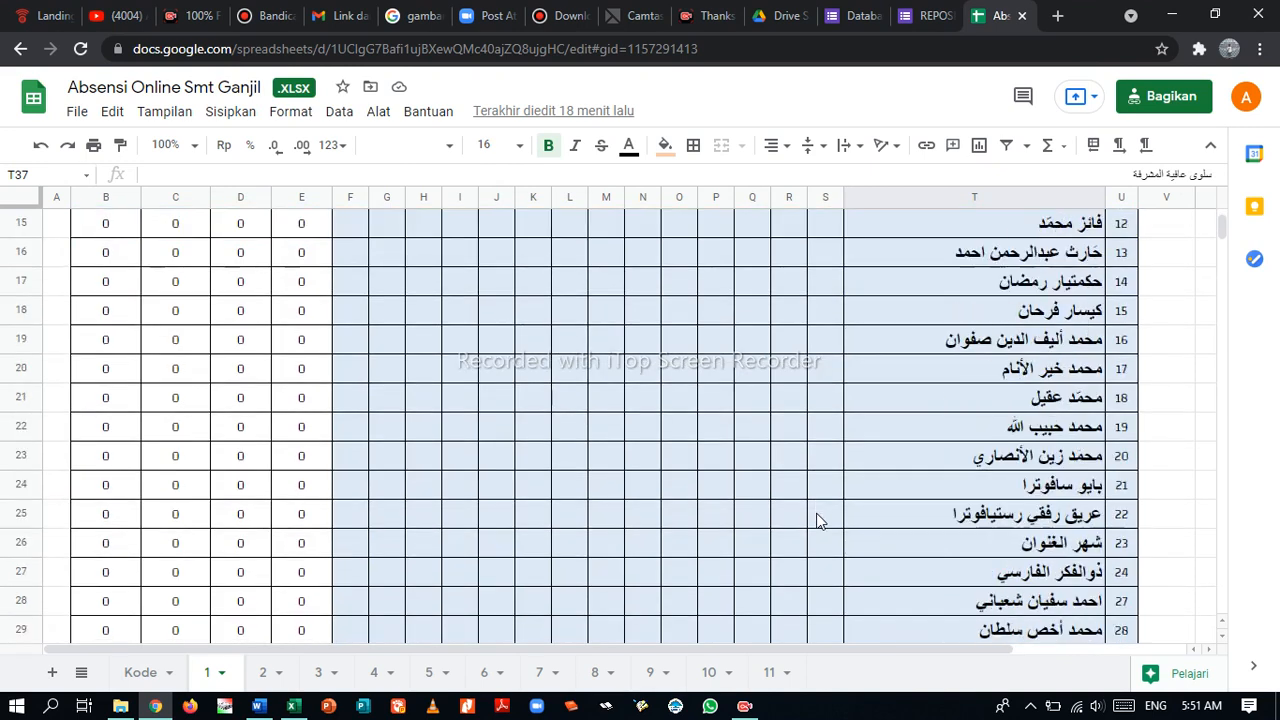
{"action": "scroll", "coordinate": [816, 520], "scroll_direction": "down", "scroll_amount": 2}
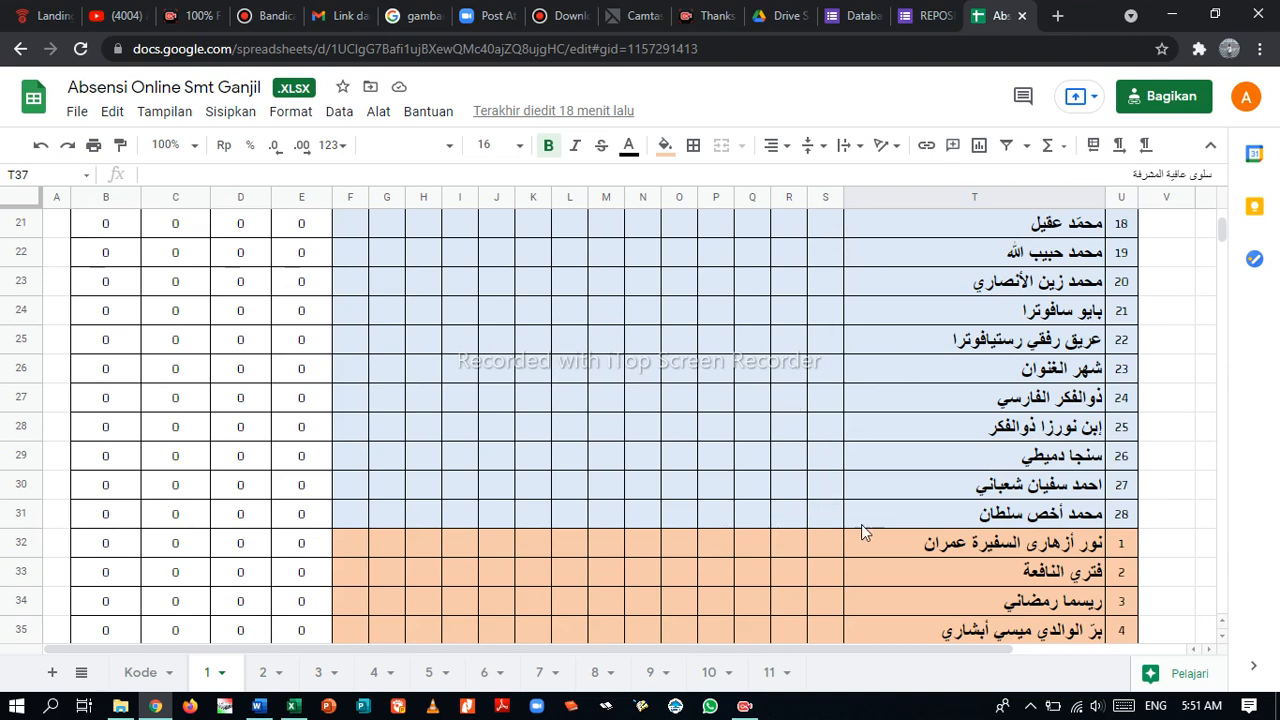
{"action": "scroll", "coordinate": [836, 532], "scroll_direction": "down", "scroll_amount": 2}
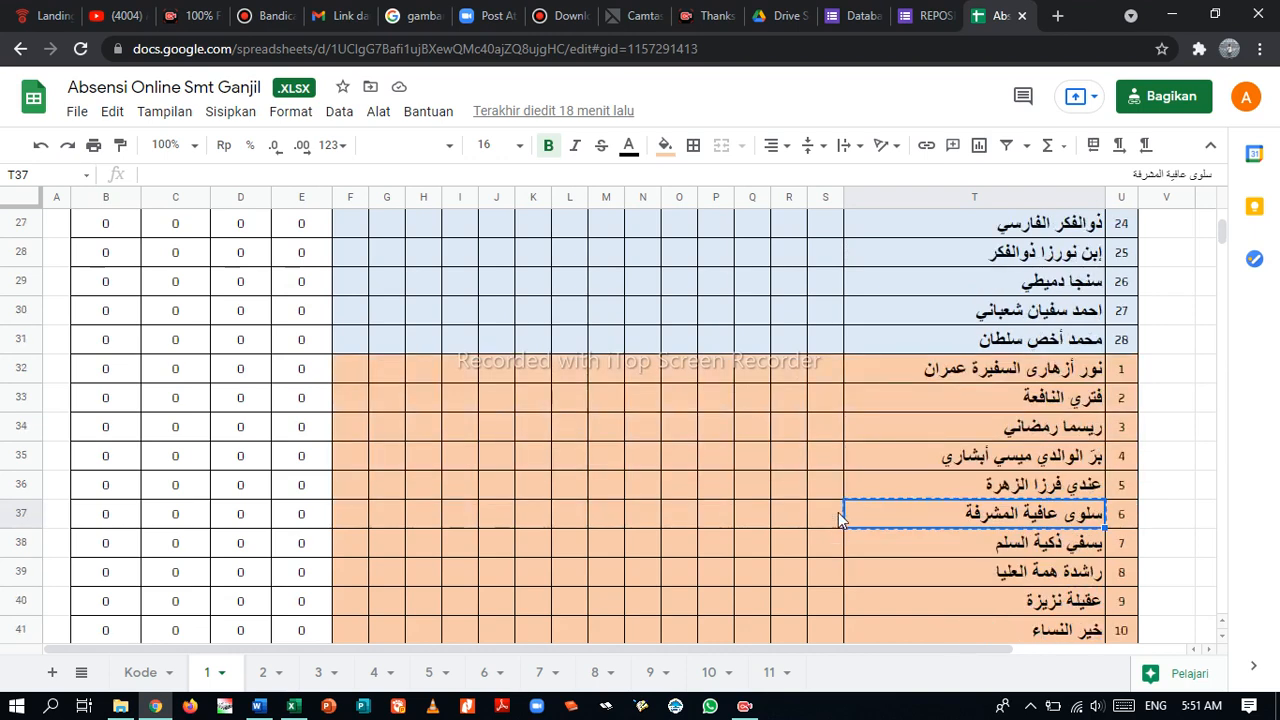
{"action": "left_click", "coordinate": [822, 374]}
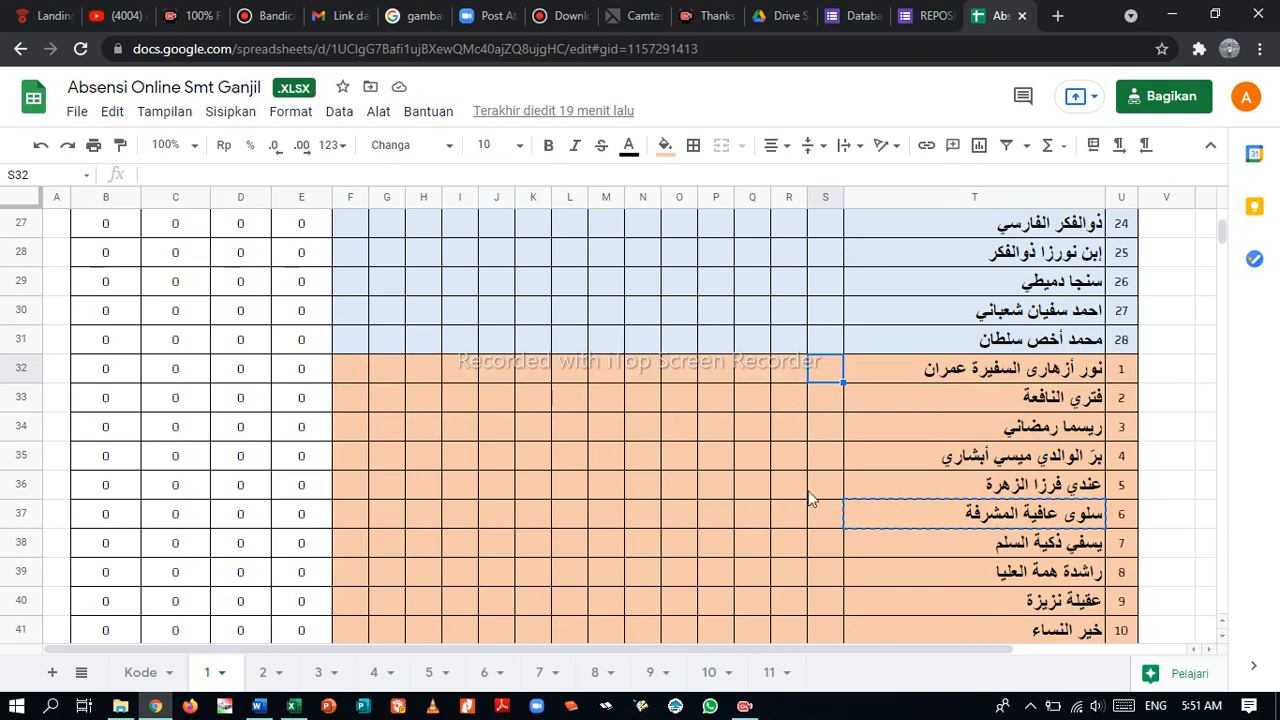
{"action": "scroll", "coordinate": [794, 490], "scroll_direction": "down", "scroll_amount": 3}
{"action": "scroll", "coordinate": [786, 492], "scroll_direction": "down", "scroll_amount": 2}
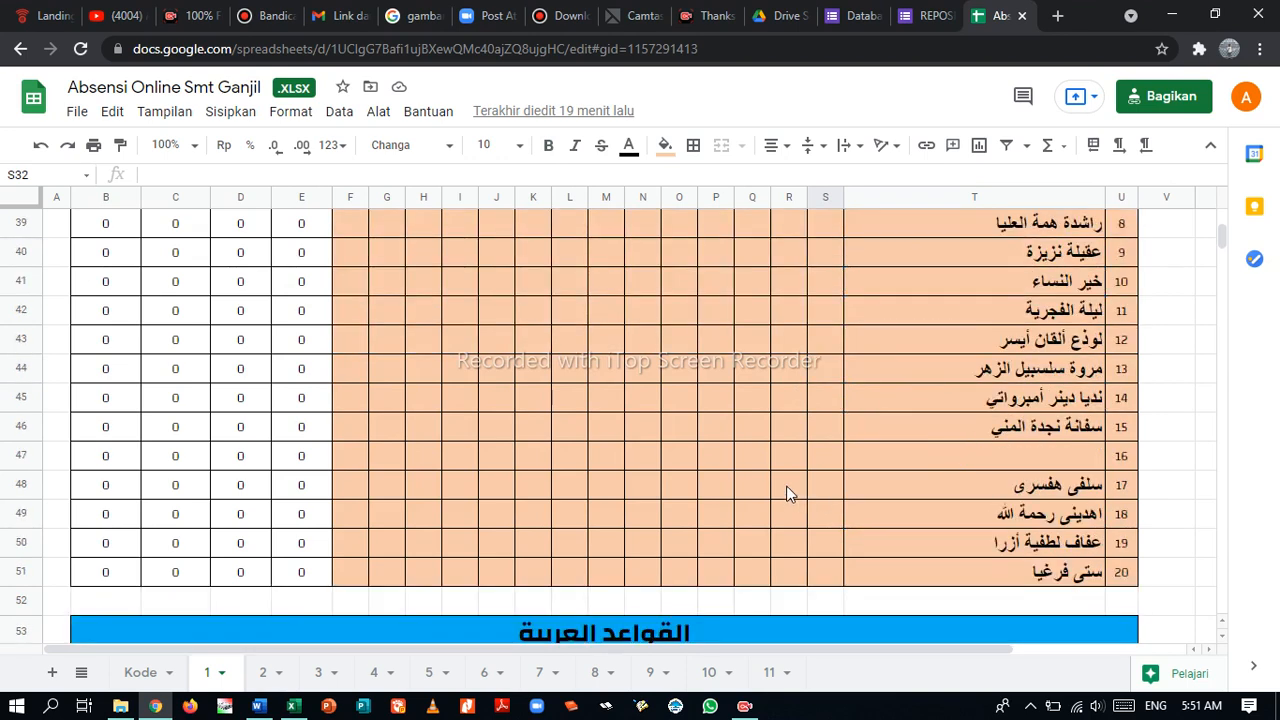
Examine the القواعد العربية attendance table on sheet 1, down to the start of the اللغة العربية table and back
{"action": "scroll", "coordinate": [900, 520], "scroll_direction": "down", "scroll_amount": 1}
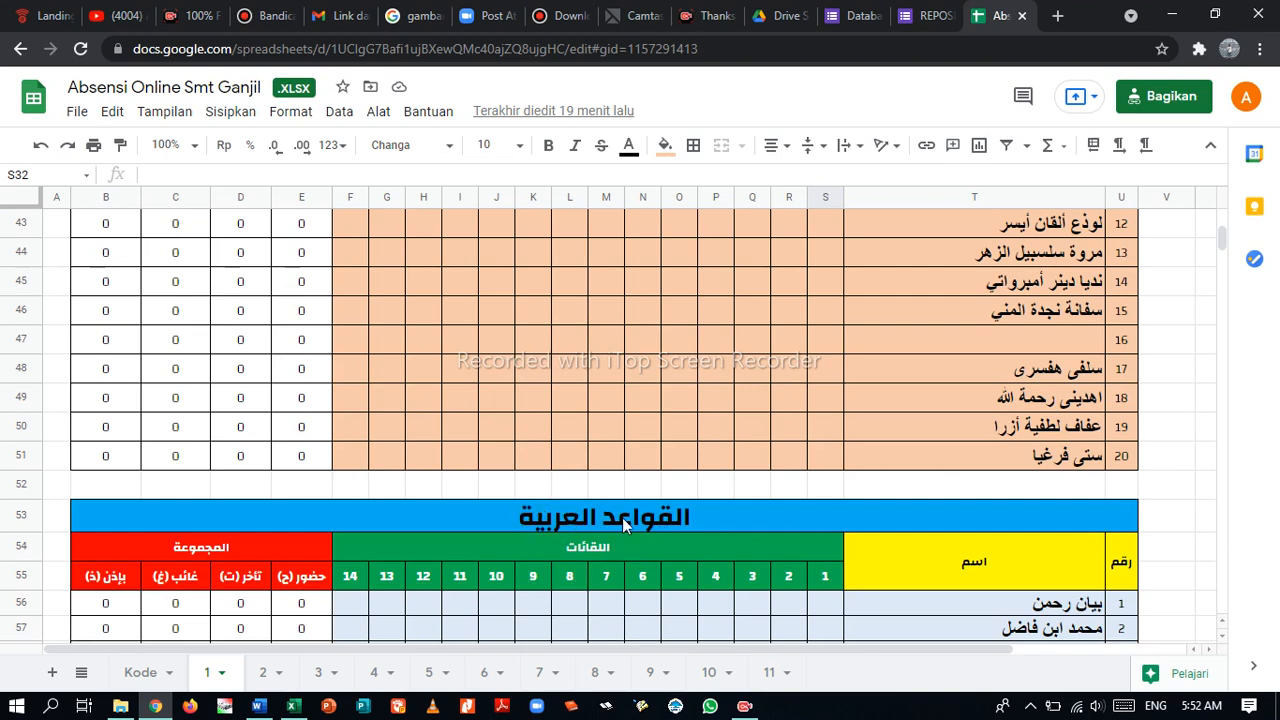
{"action": "scroll", "coordinate": [905, 535], "scroll_direction": "down", "scroll_amount": 4}
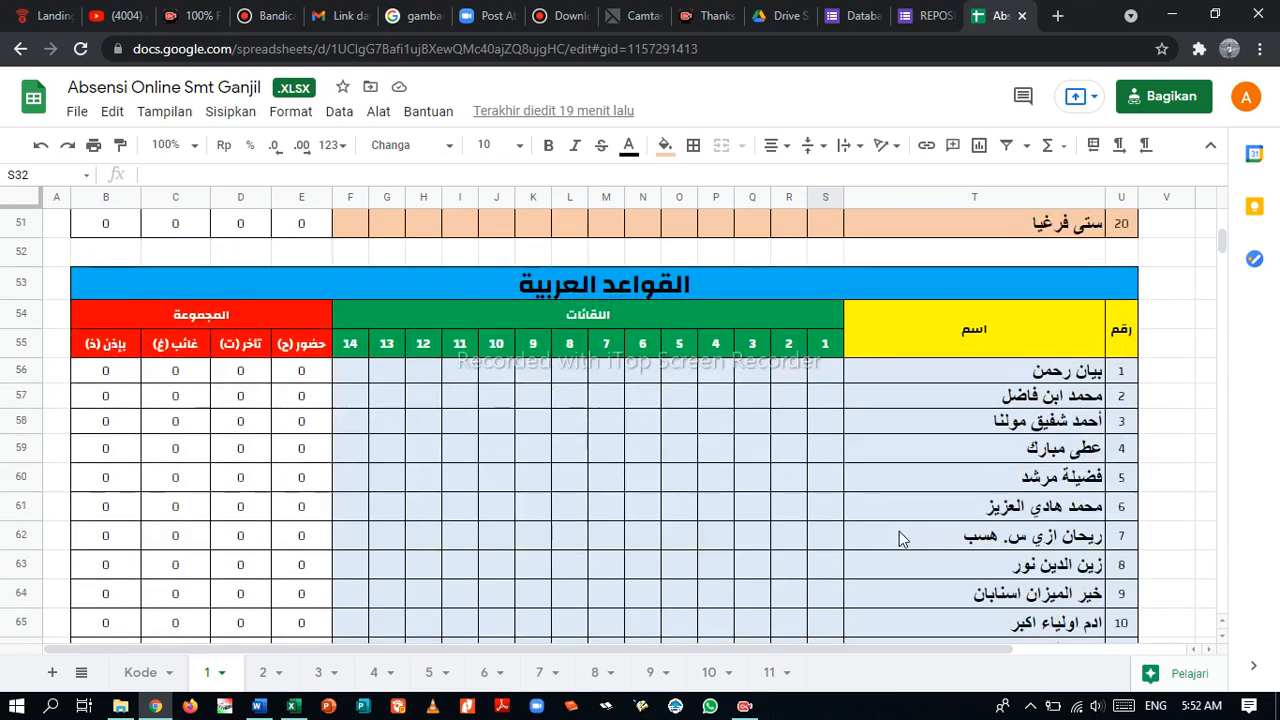
{"action": "scroll", "coordinate": [816, 428], "scroll_direction": "down", "scroll_amount": 10}
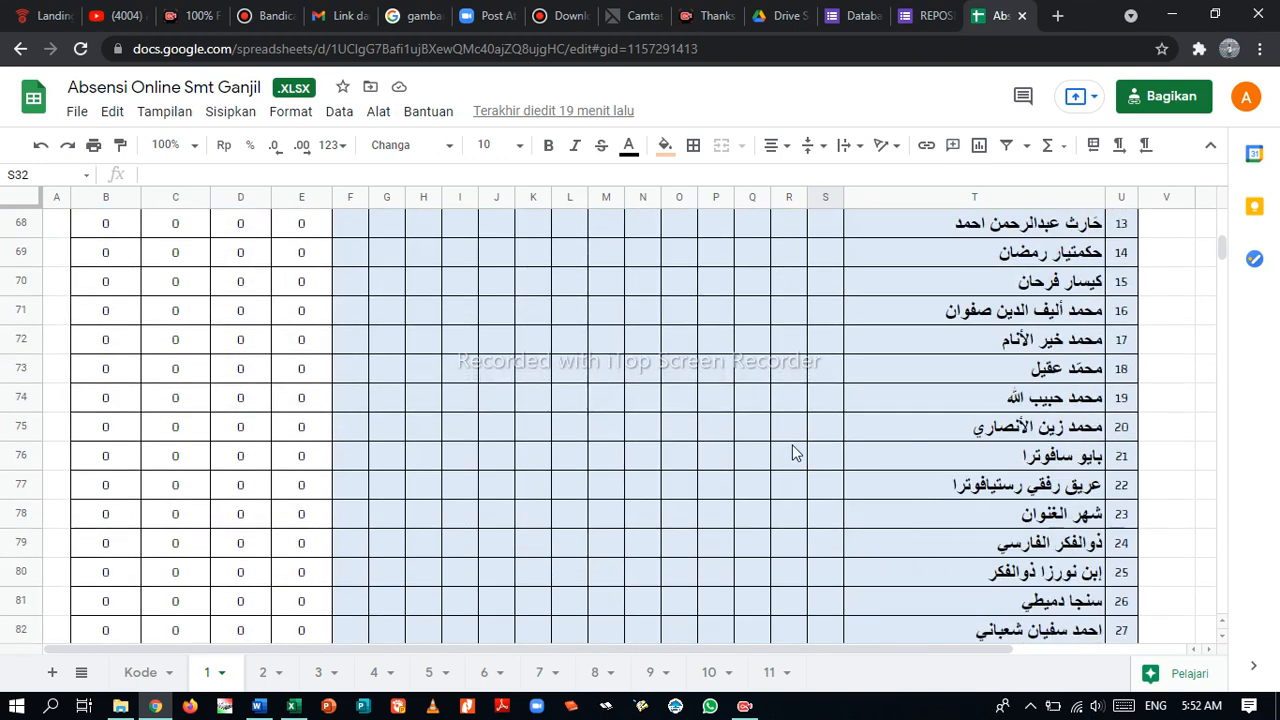
{"action": "scroll", "coordinate": [793, 480], "scroll_direction": "down", "scroll_amount": 5}
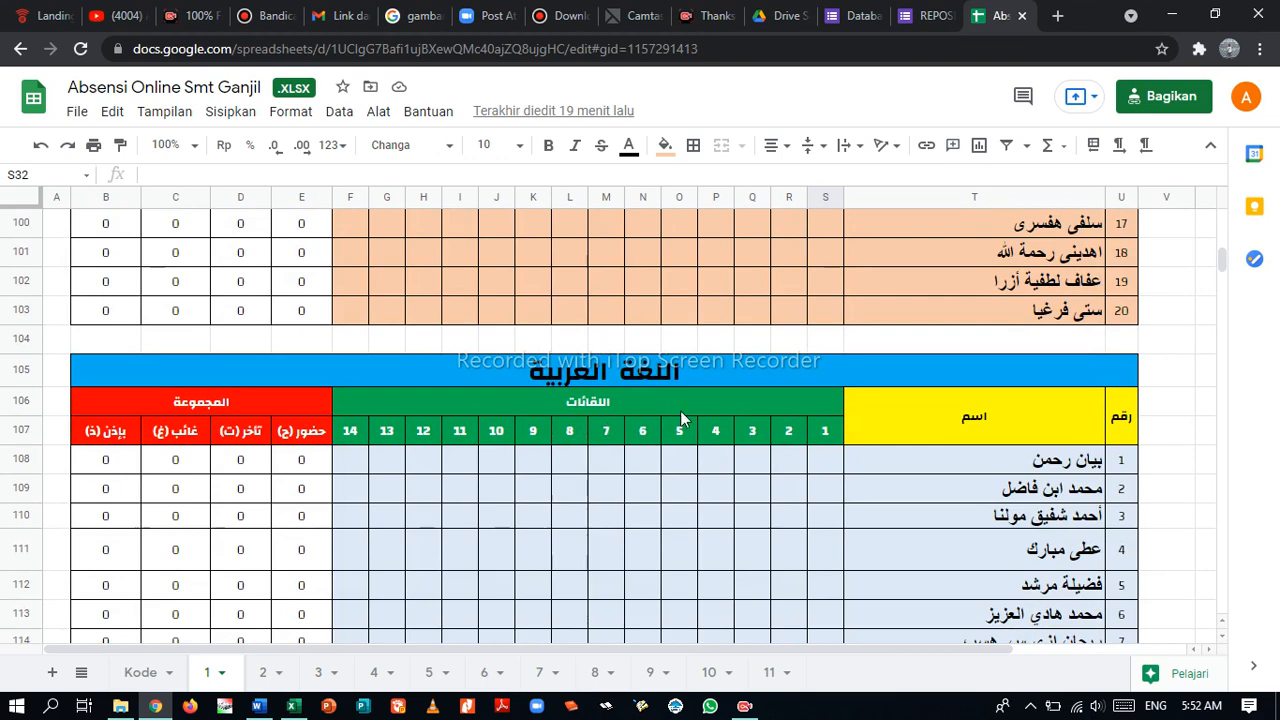
{"action": "scroll", "coordinate": [709, 406], "scroll_direction": "up", "scroll_amount": 9}
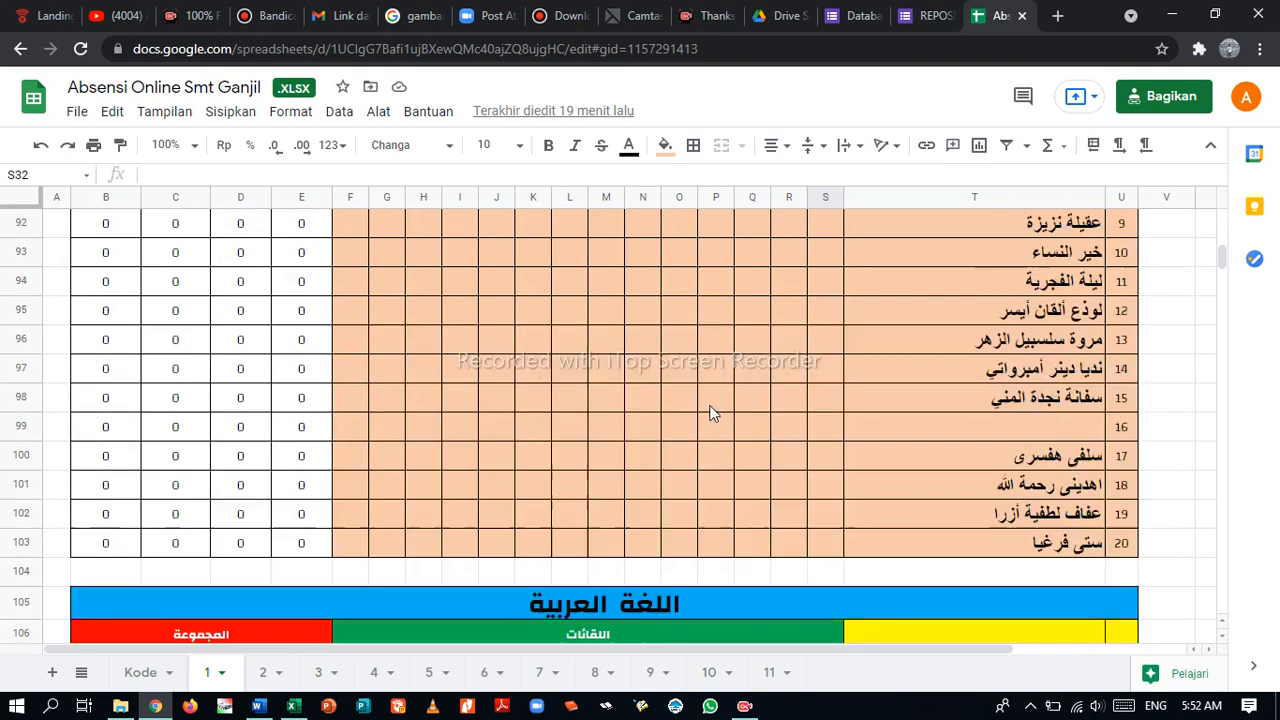
{"action": "scroll", "coordinate": [709, 413], "scroll_direction": "up", "scroll_amount": 7}
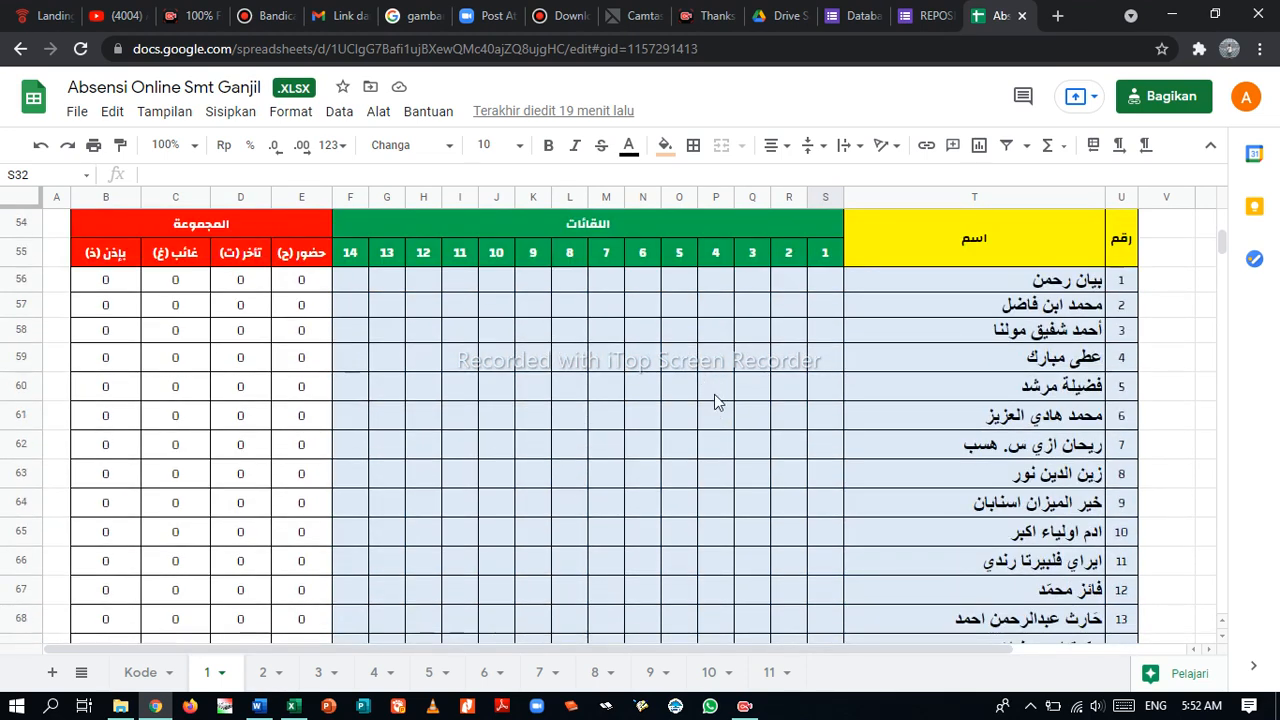
Examine the اللغة العربية attendance table on sheet 1 through its last row, and go back up to the first table
{"action": "scroll", "coordinate": [713, 400], "scroll_direction": "down", "scroll_amount": 11}
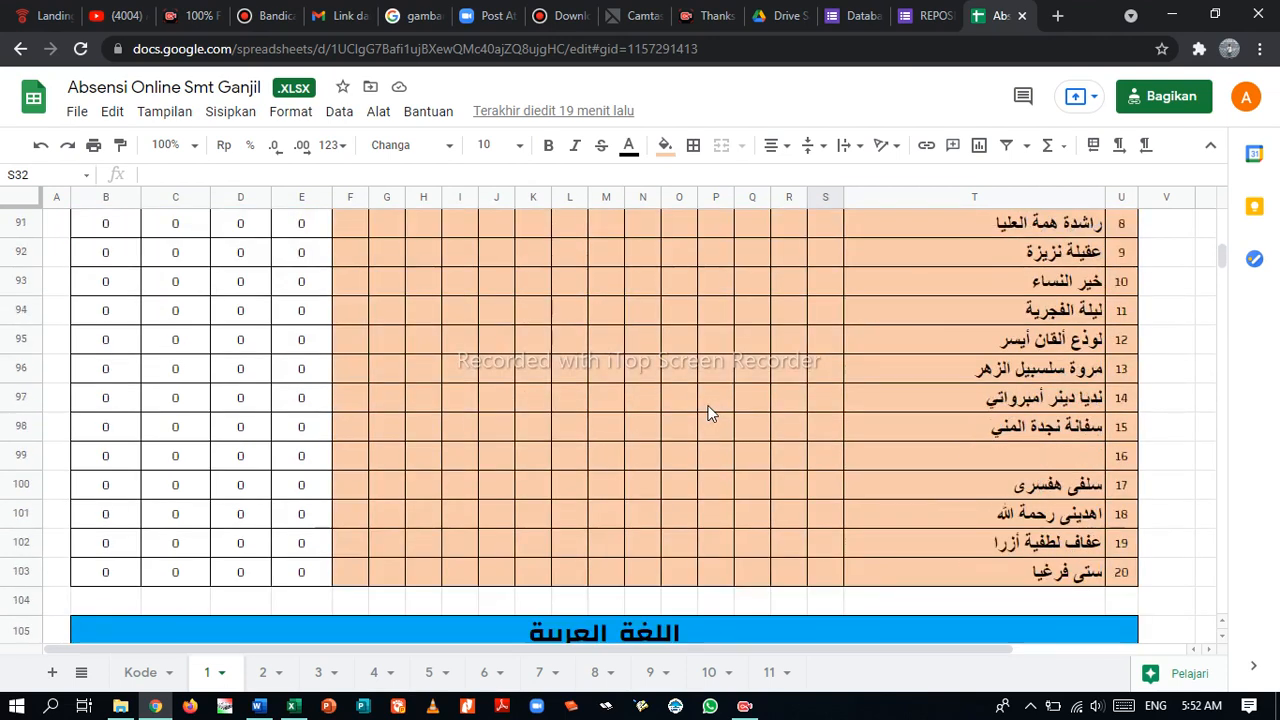
{"action": "scroll", "coordinate": [708, 413], "scroll_direction": "down", "scroll_amount": 3}
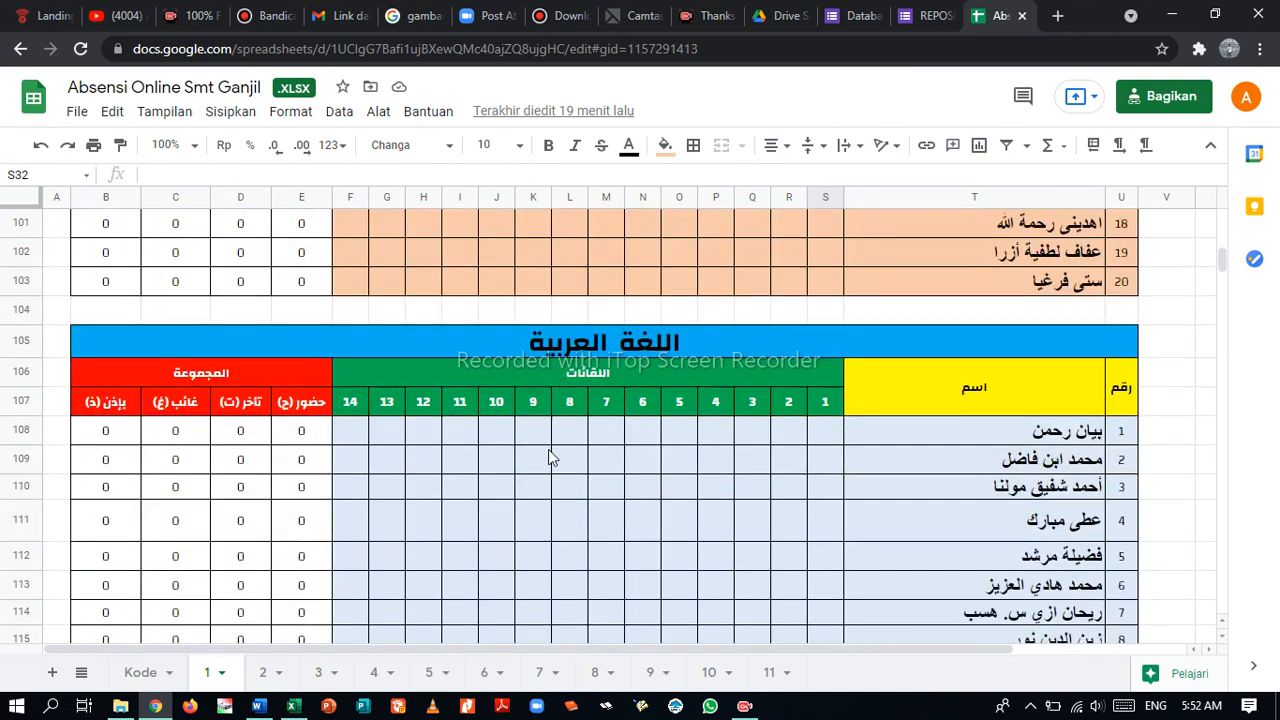
{"action": "scroll", "coordinate": [611, 478], "scroll_direction": "down", "scroll_amount": 9}
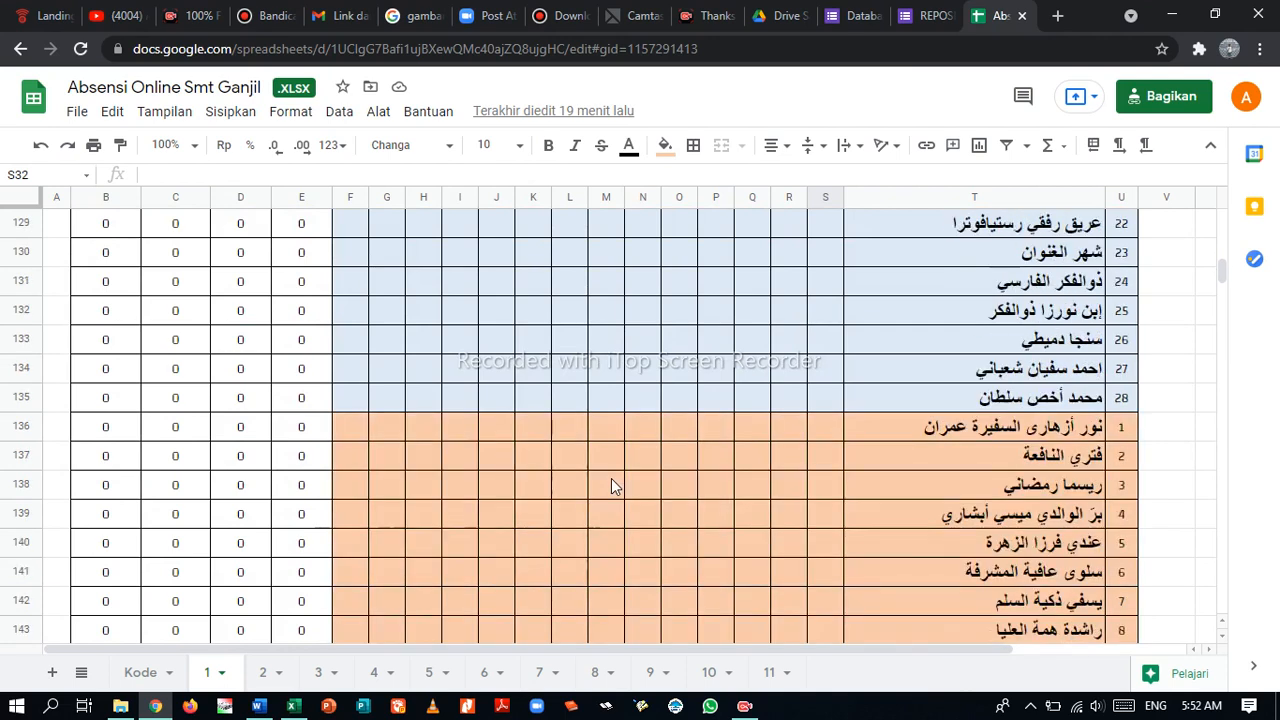
{"action": "scroll", "coordinate": [611, 478], "scroll_direction": "down", "scroll_amount": 7}
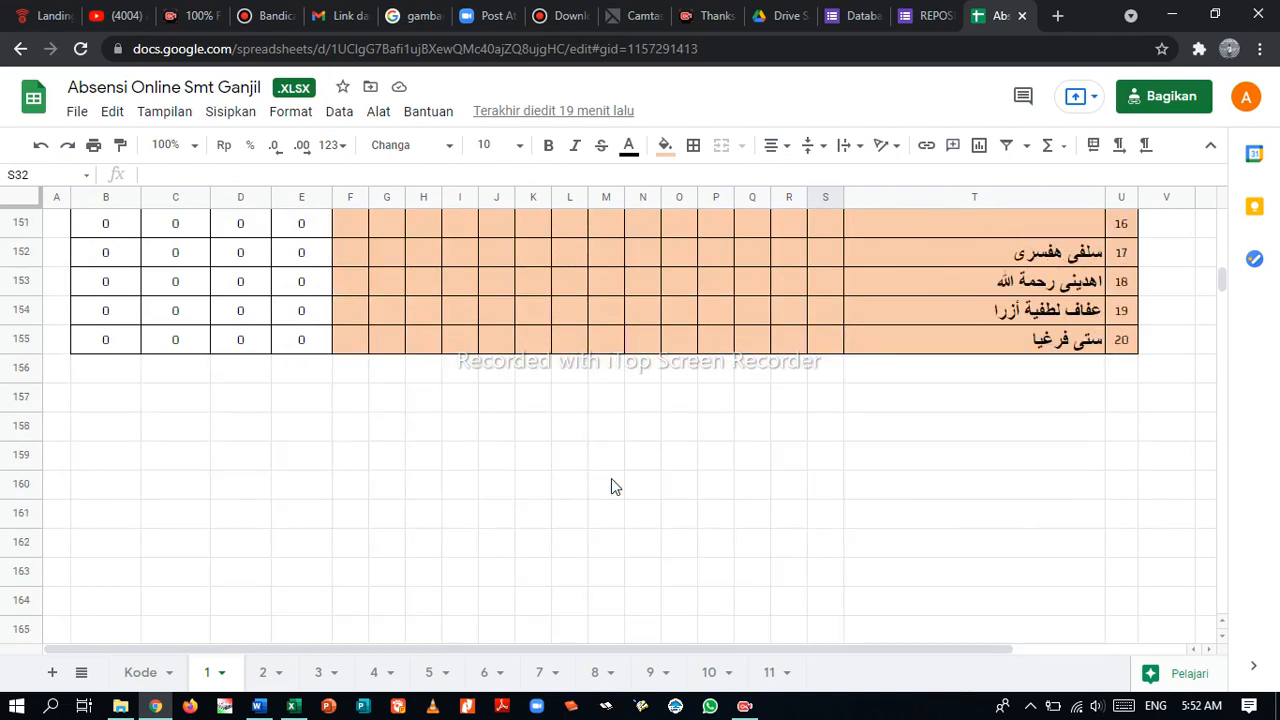
{"action": "scroll", "coordinate": [611, 478], "scroll_direction": "up", "scroll_amount": 9}
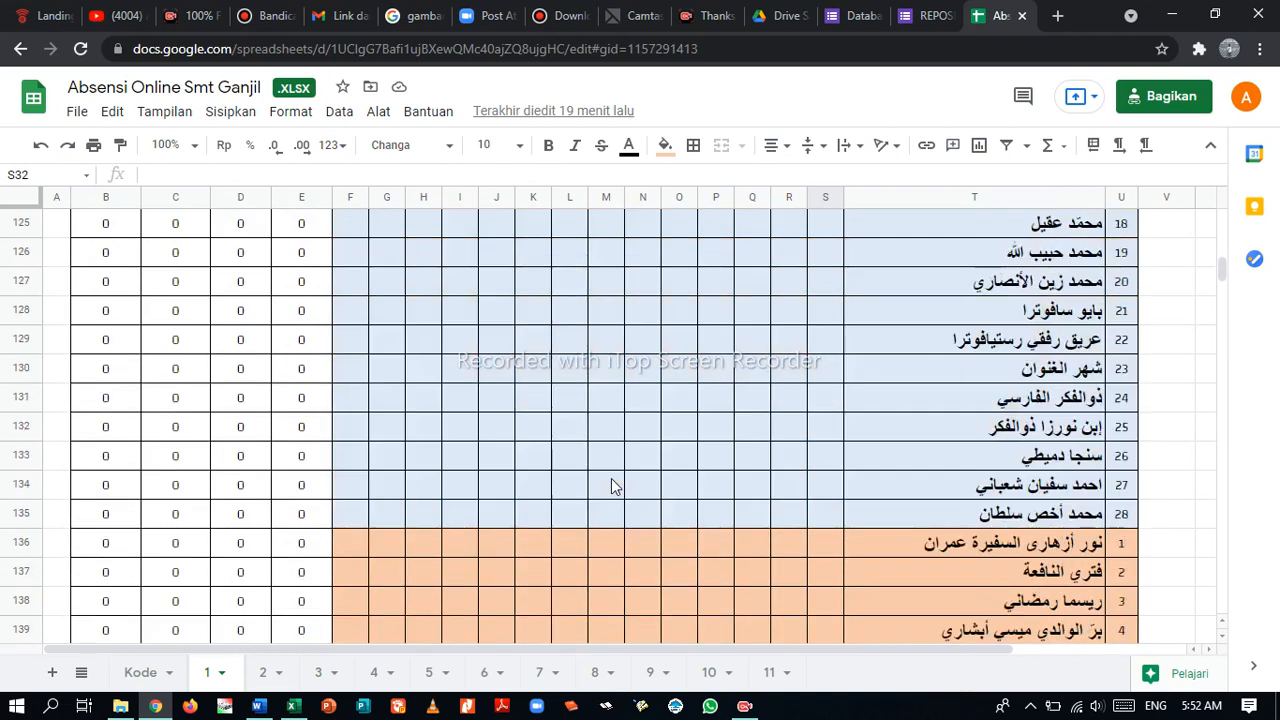
{"action": "scroll", "coordinate": [611, 479], "scroll_direction": "up", "scroll_amount": 14}
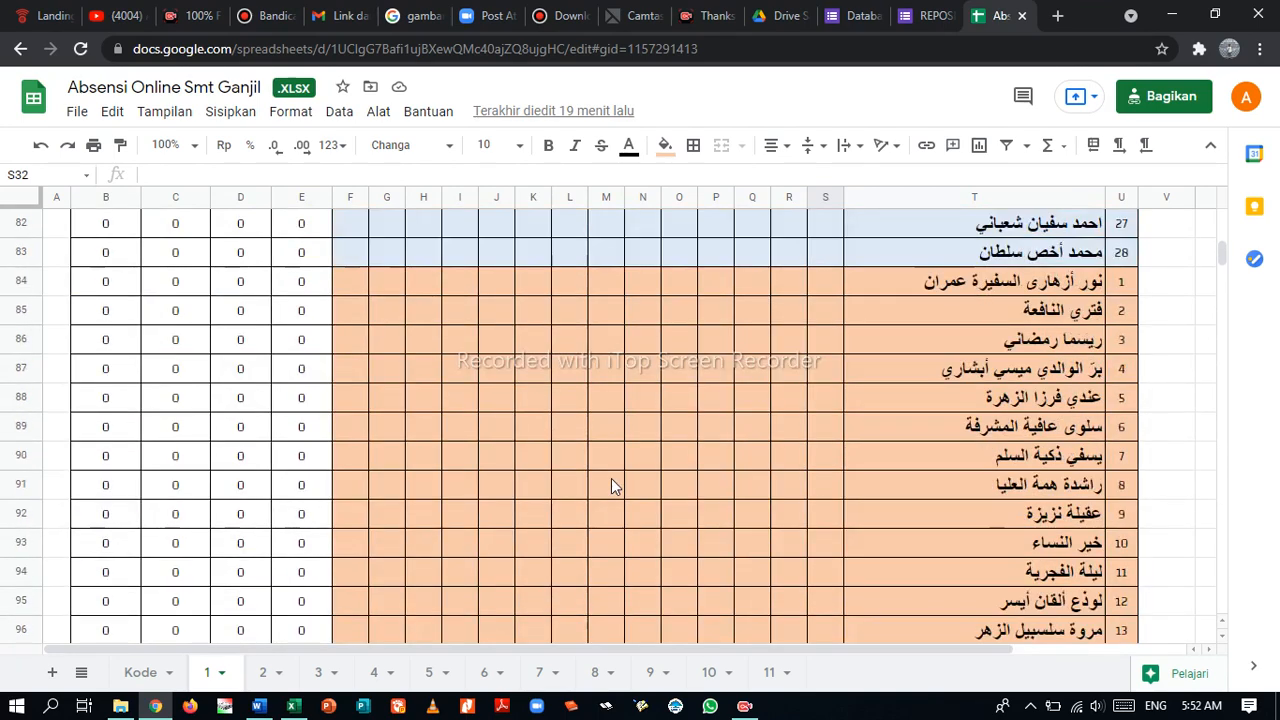
{"action": "scroll", "coordinate": [611, 478], "scroll_direction": "up", "scroll_amount": 14}
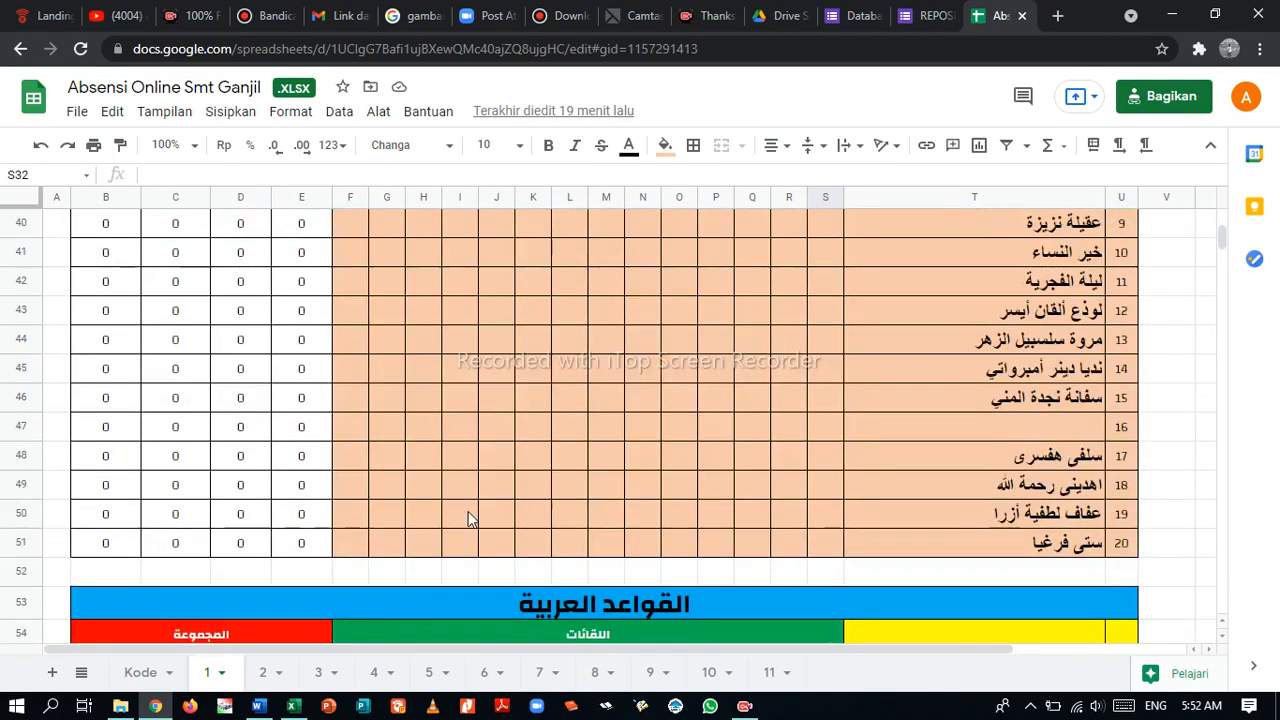
Open sheet 2 and examine the blue and orange student groups in its التخريج ودراسة الأسانيد attendance table
{"action": "left_click", "coordinate": [263, 672]}
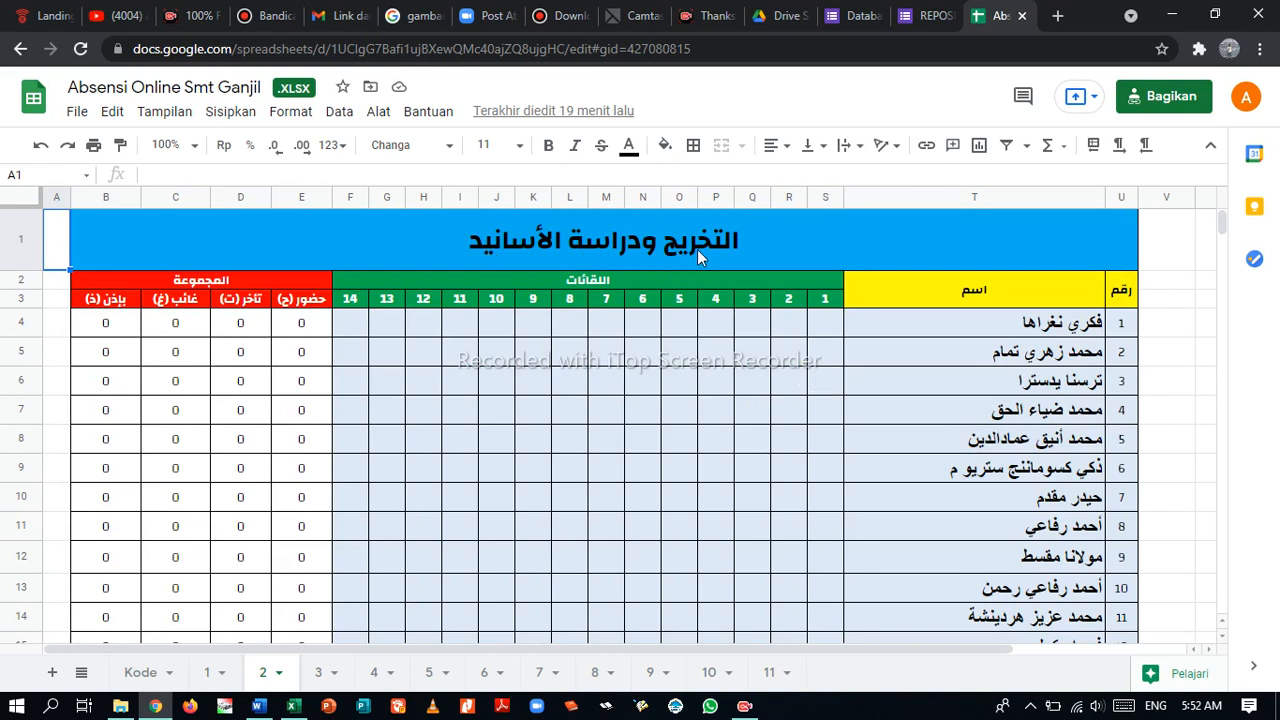
{"action": "scroll", "coordinate": [708, 345], "scroll_direction": "down", "scroll_amount": 4}
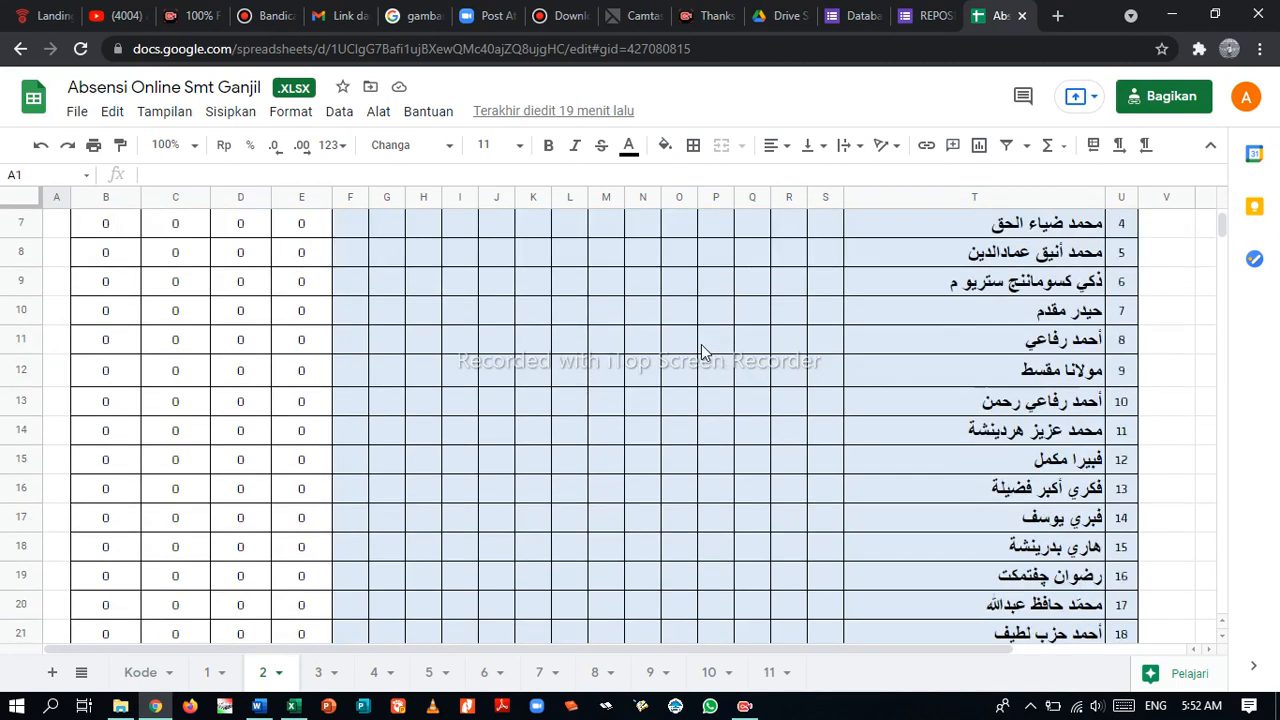
{"action": "scroll", "coordinate": [700, 352], "scroll_direction": "down", "scroll_amount": 3}
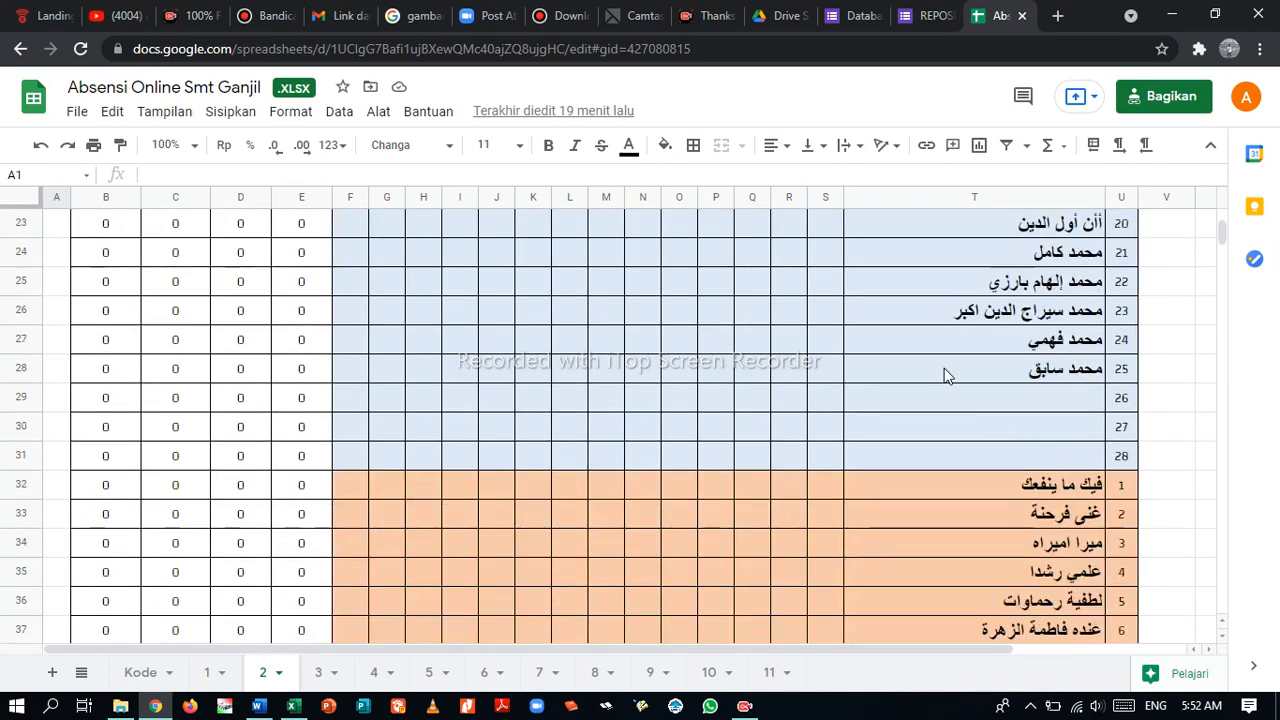
{"action": "scroll", "coordinate": [824, 552], "scroll_direction": "down", "scroll_amount": 1}
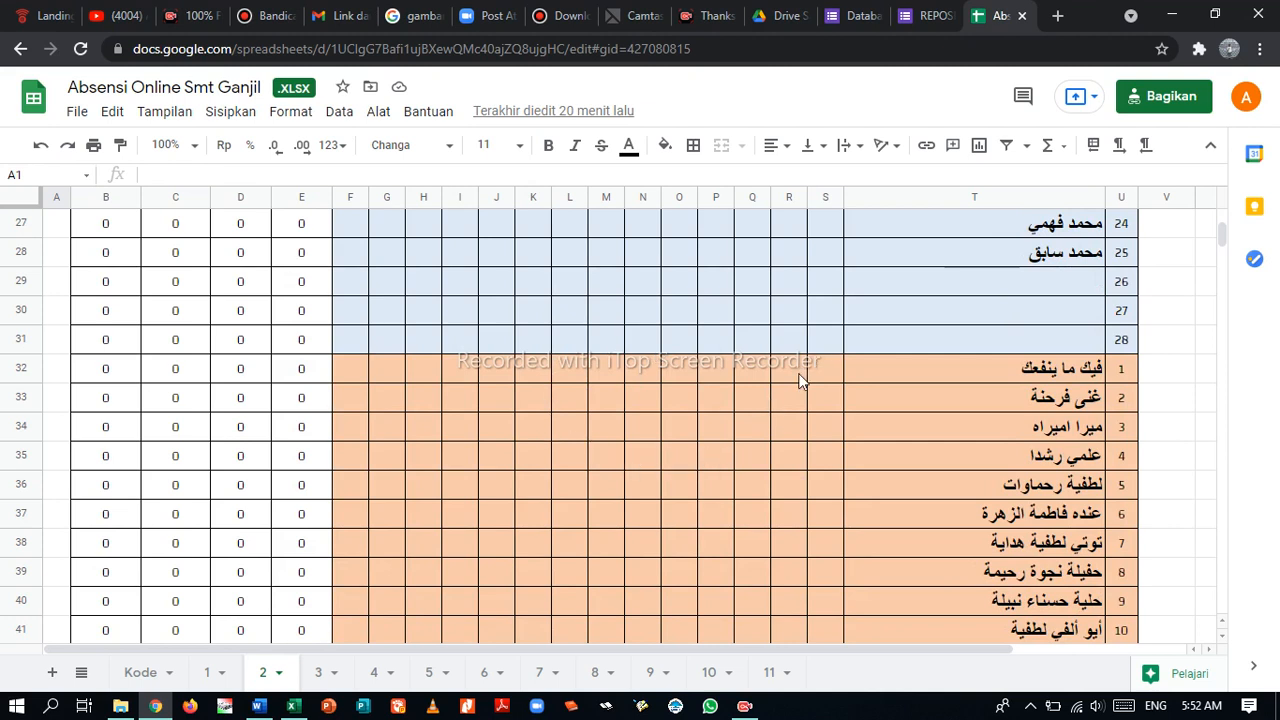
{"action": "scroll", "coordinate": [810, 370], "scroll_direction": "down", "scroll_amount": 1}
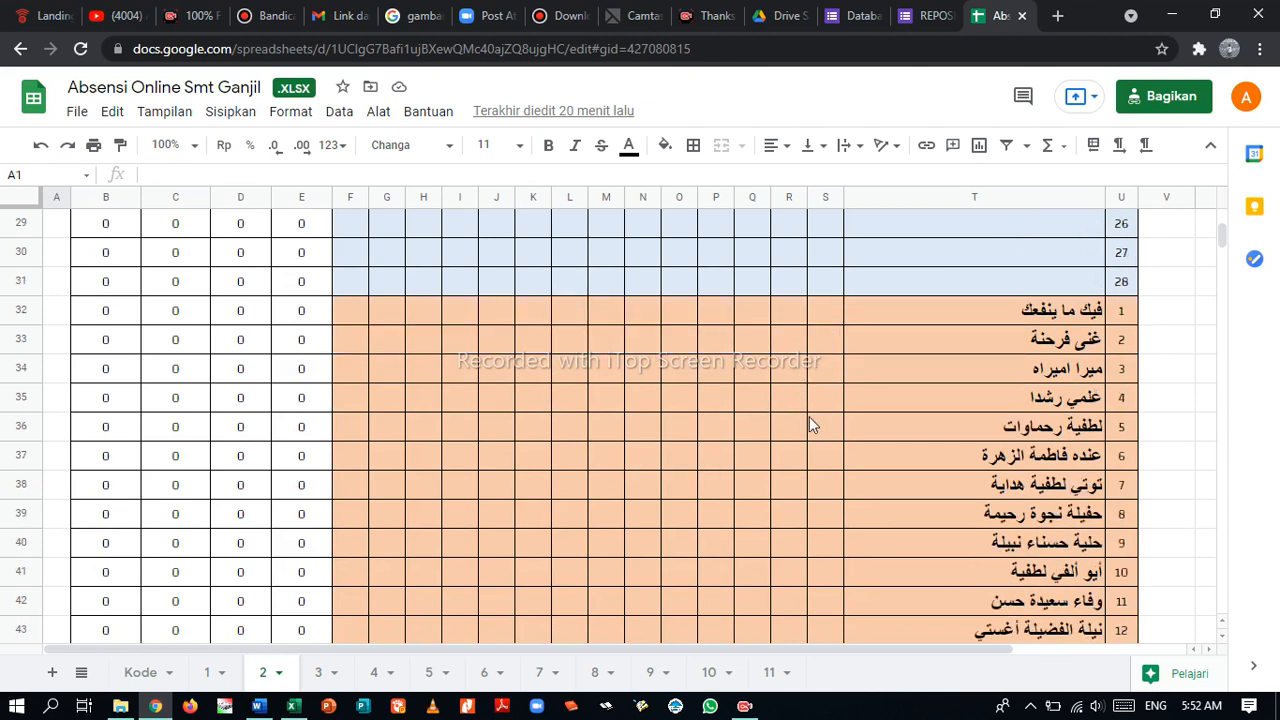
{"action": "scroll", "coordinate": [807, 456], "scroll_direction": "down", "scroll_amount": 1}
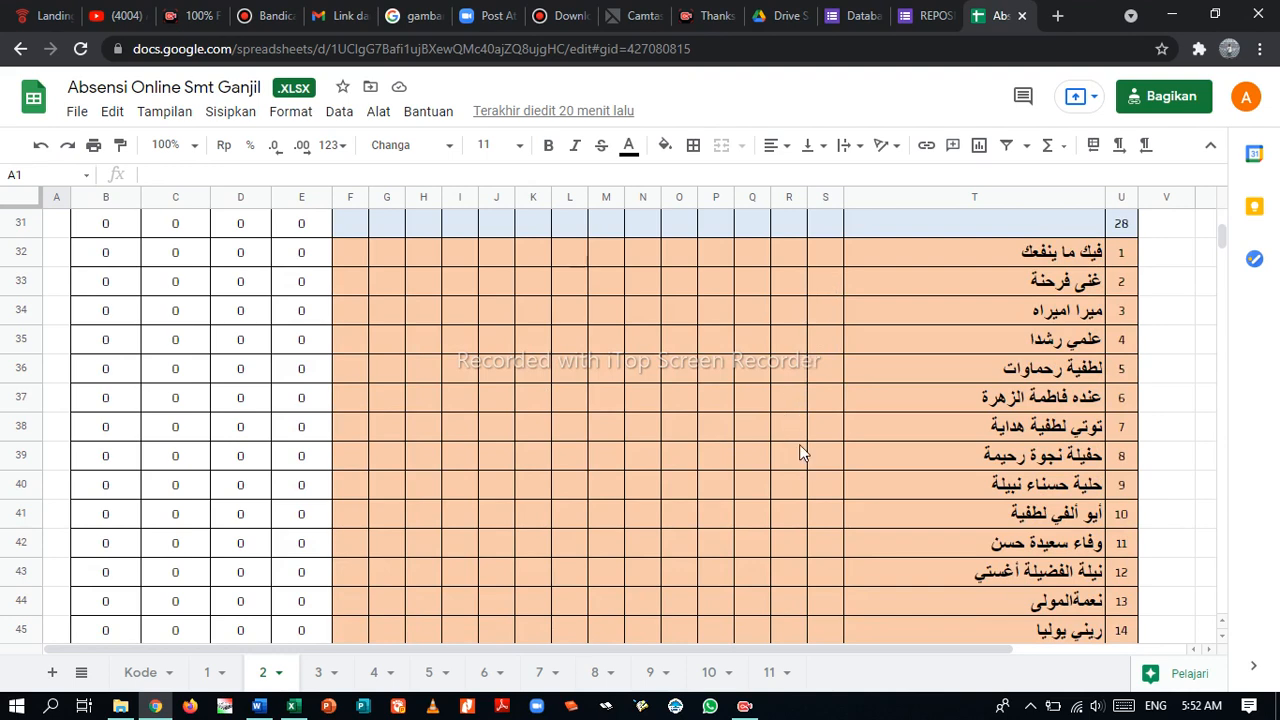
{"action": "scroll", "coordinate": [805, 461], "scroll_direction": "down", "scroll_amount": 1}
{"action": "scroll", "coordinate": [805, 461], "scroll_direction": "down", "scroll_amount": 3}
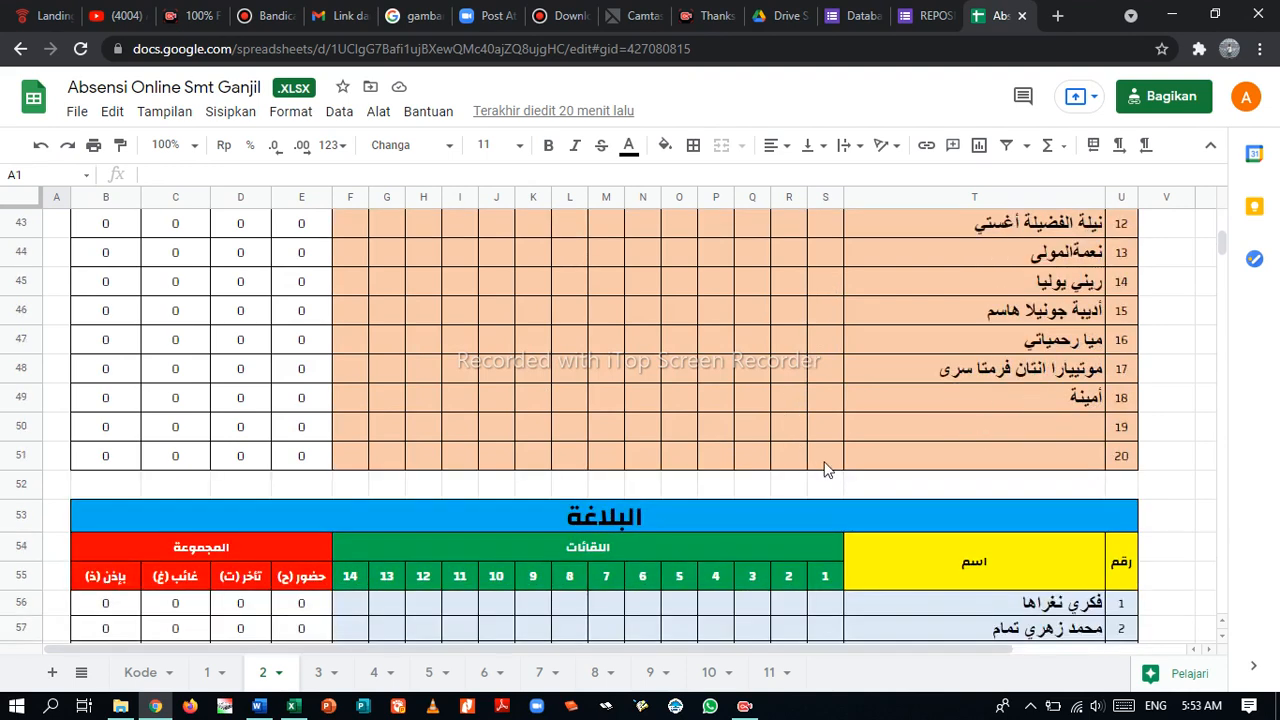
Examine sheet 2's البلاغة table and the start of its اللغة العربية table, and go back up to the first table
{"action": "scroll", "coordinate": [823, 466], "scroll_direction": "down", "scroll_amount": 2}
{"action": "scroll", "coordinate": [830, 468], "scroll_direction": "down", "scroll_amount": 10}
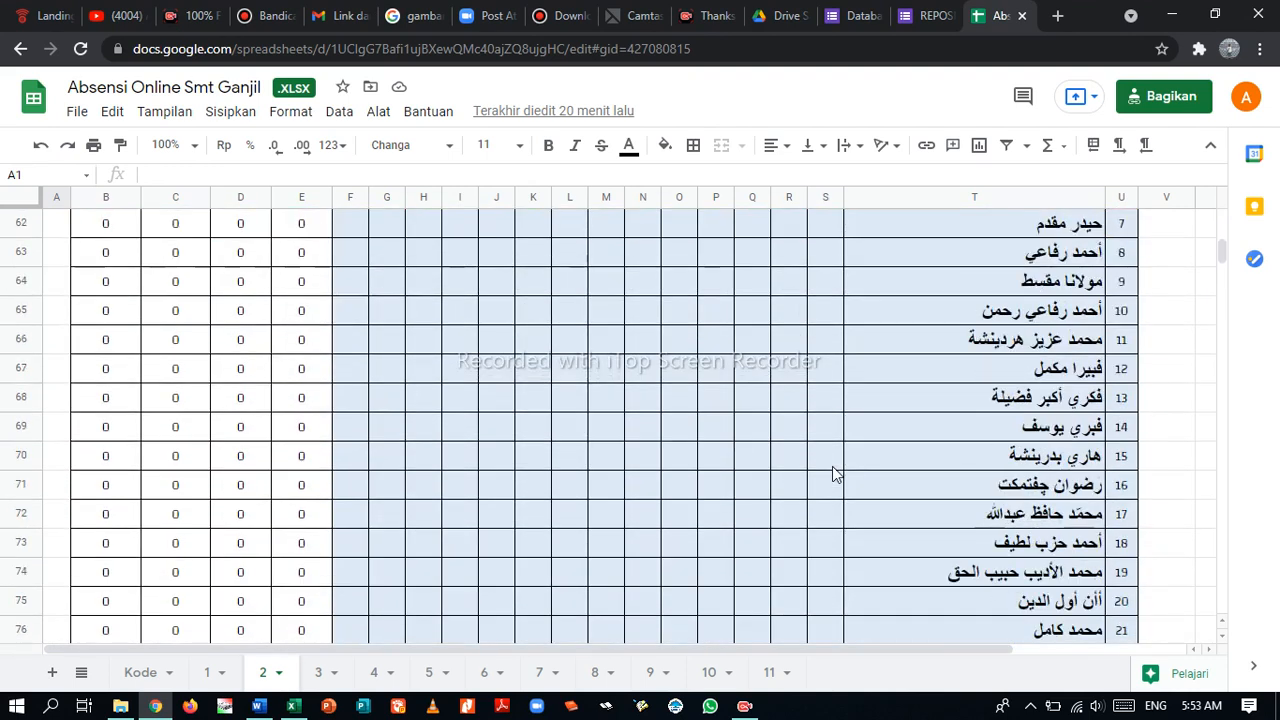
{"action": "scroll", "coordinate": [832, 466], "scroll_direction": "down", "scroll_amount": 12}
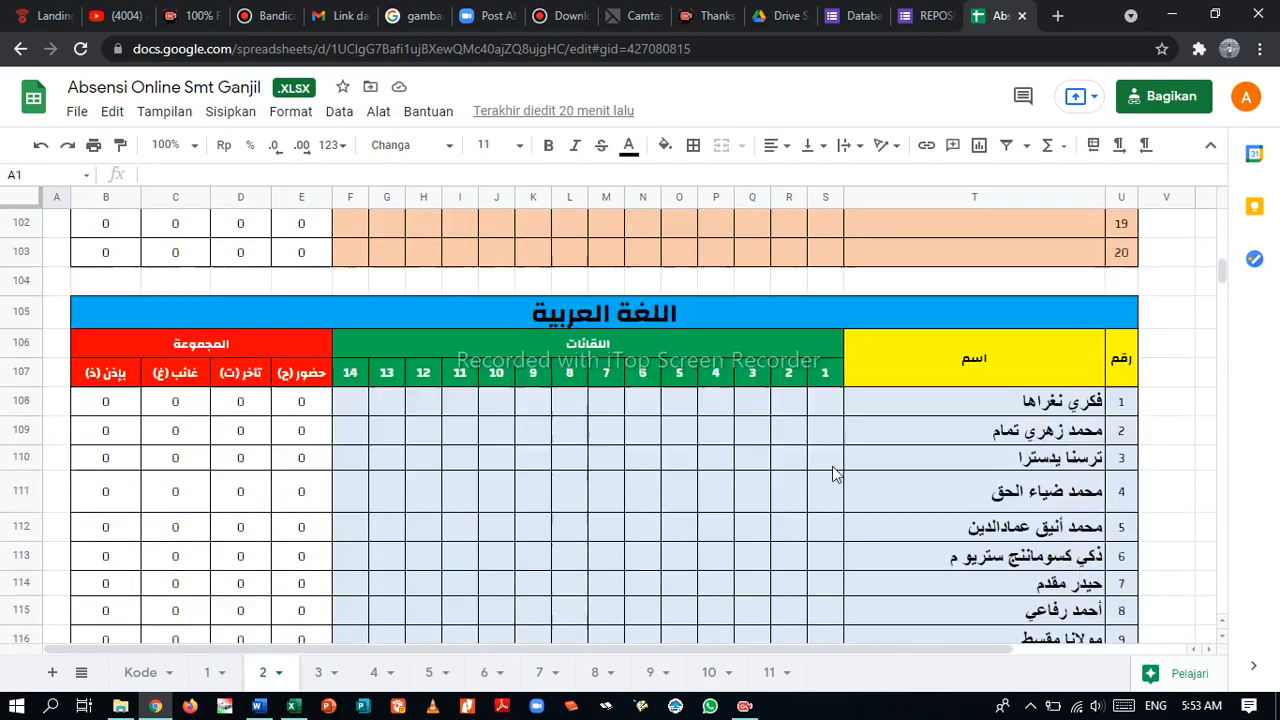
{"action": "scroll", "coordinate": [590, 345], "scroll_direction": "up", "scroll_amount": 20}
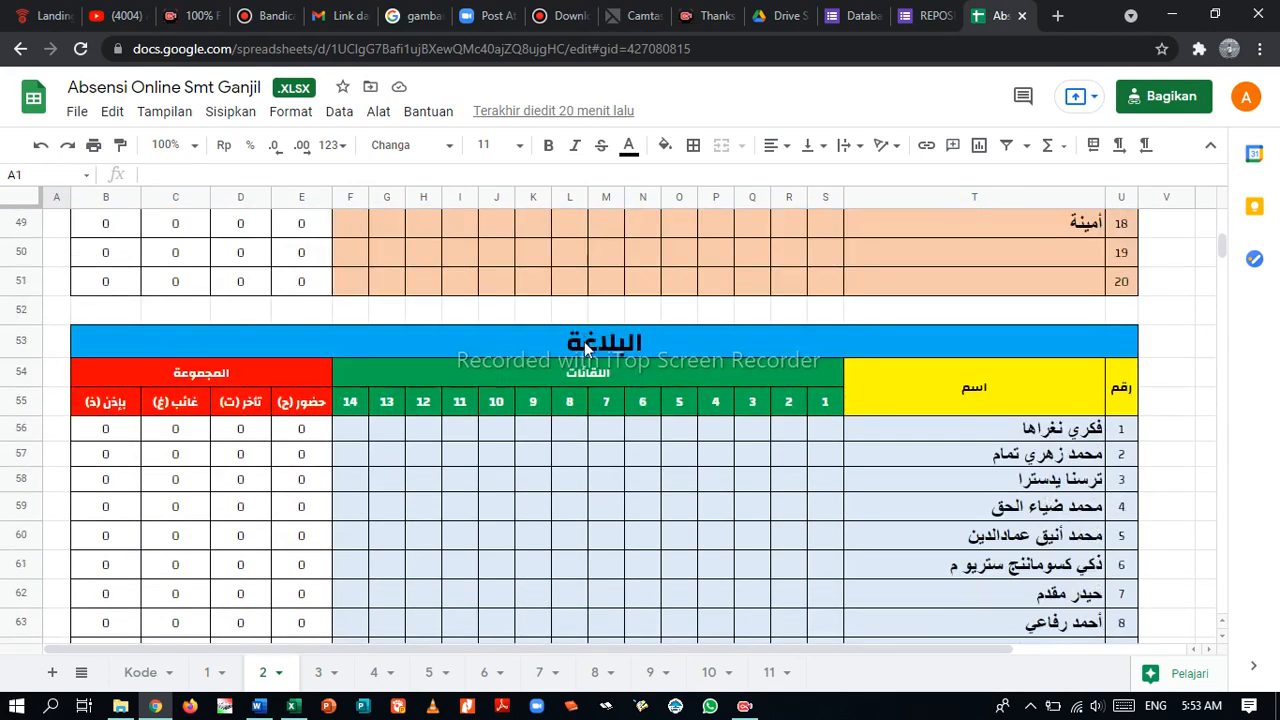
{"action": "scroll", "coordinate": [587, 347], "scroll_direction": "up", "scroll_amount": 18}
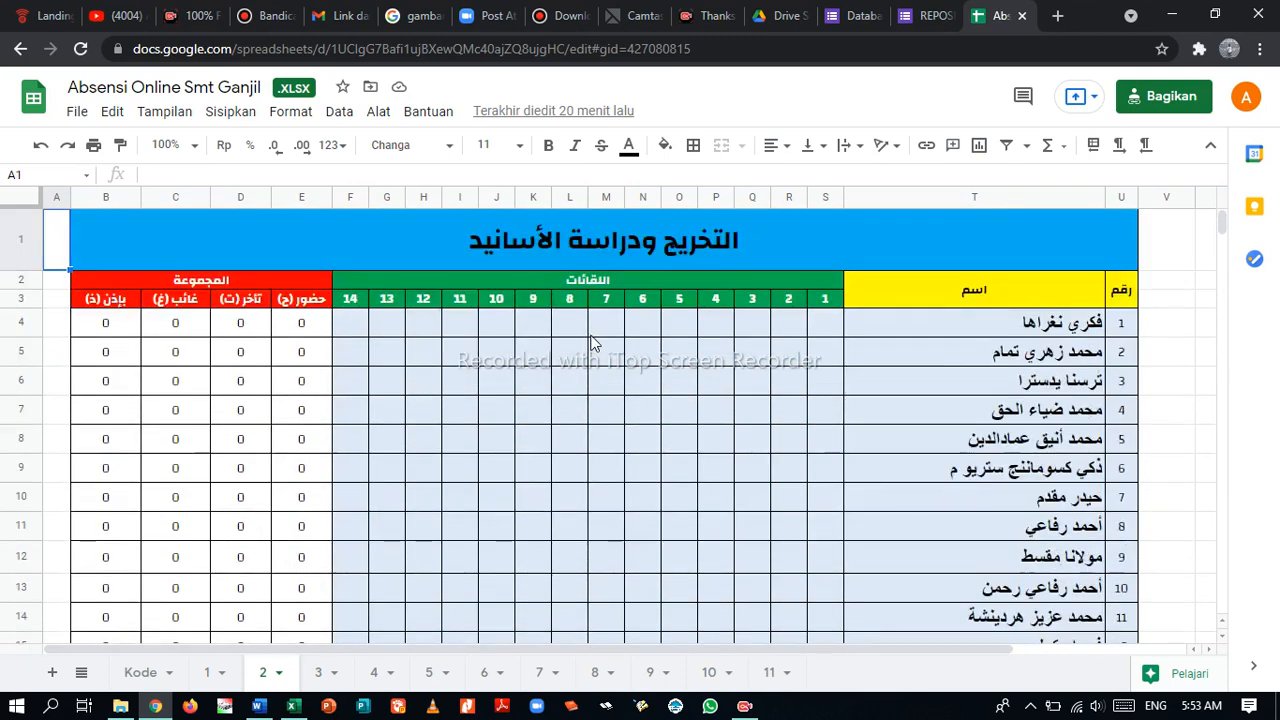
Look over the first table on sheet 3, and sheet 4 down to its التحقيق ودراسة المخطوطات table
{"action": "left_click", "coordinate": [322, 684]}
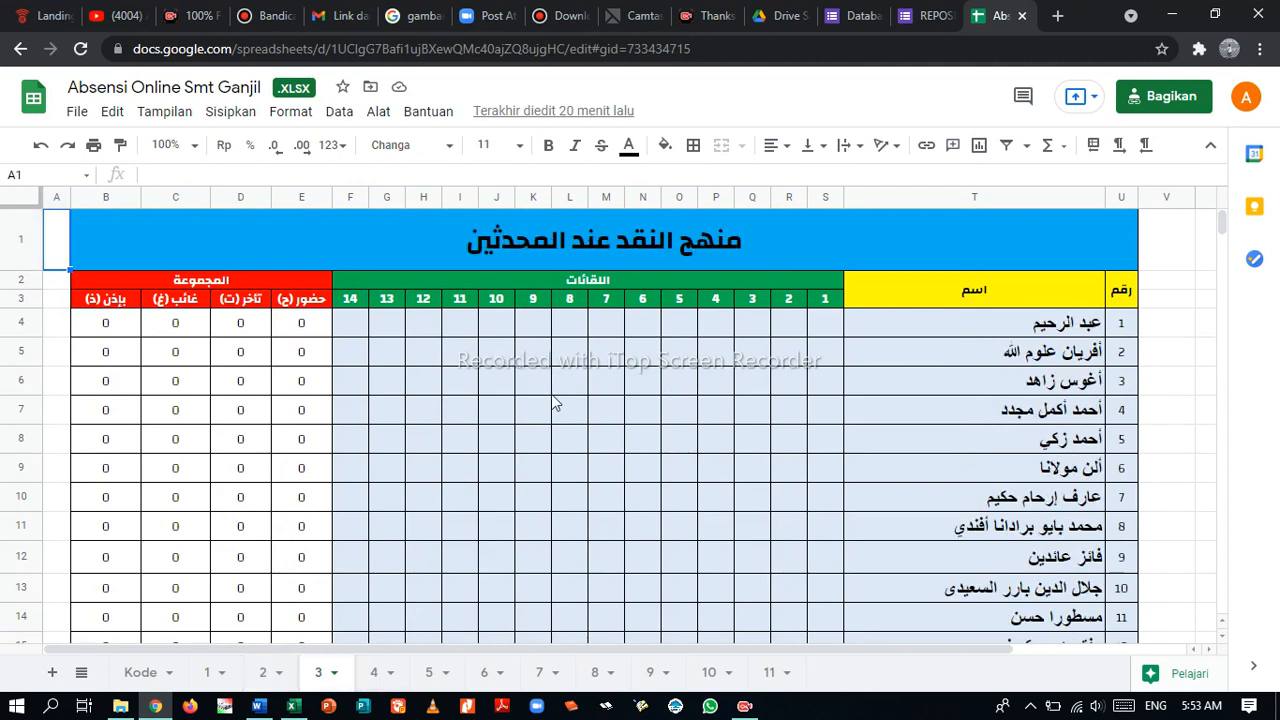
{"action": "left_click", "coordinate": [366, 677]}
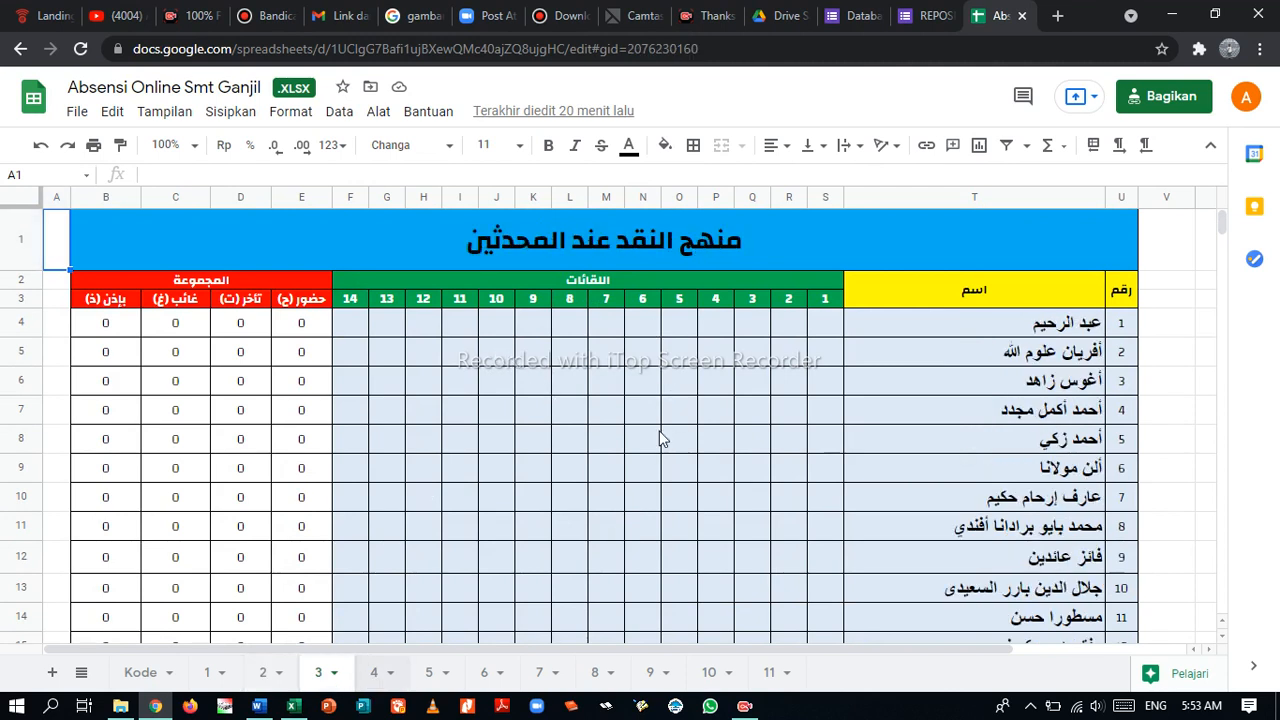
{"action": "scroll", "coordinate": [650, 410], "scroll_direction": "down", "scroll_amount": 5}
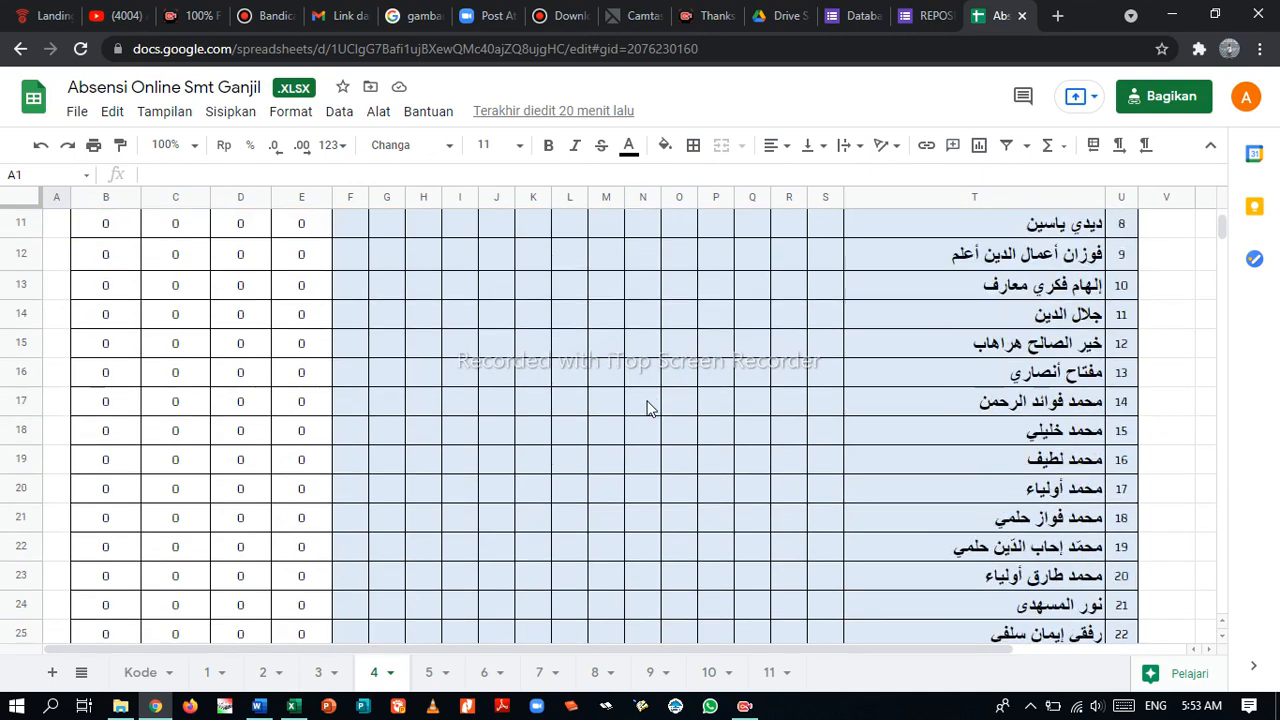
{"action": "scroll", "coordinate": [635, 445], "scroll_direction": "down", "scroll_amount": 12}
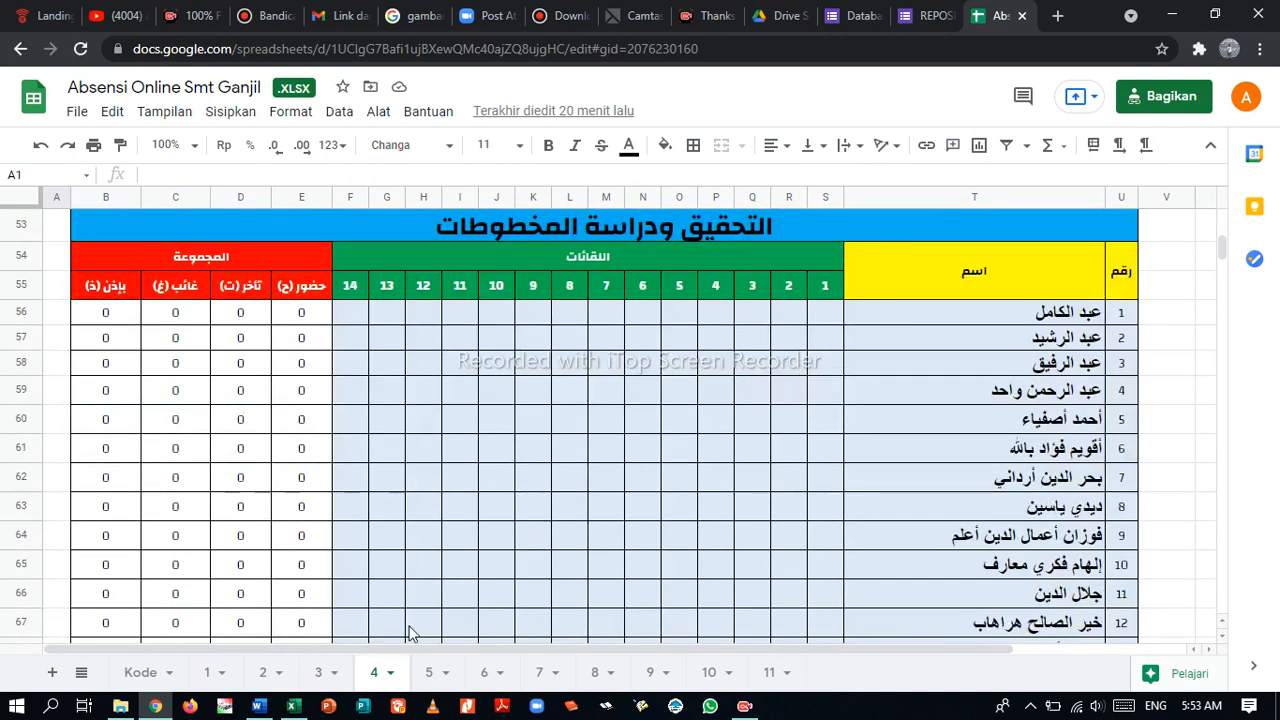
Review the class codes down to 10 in the Kode sheet, selecting class 9's name الإمام الترمذي (البنات) and its person in charge
{"action": "left_click", "coordinate": [136, 672]}
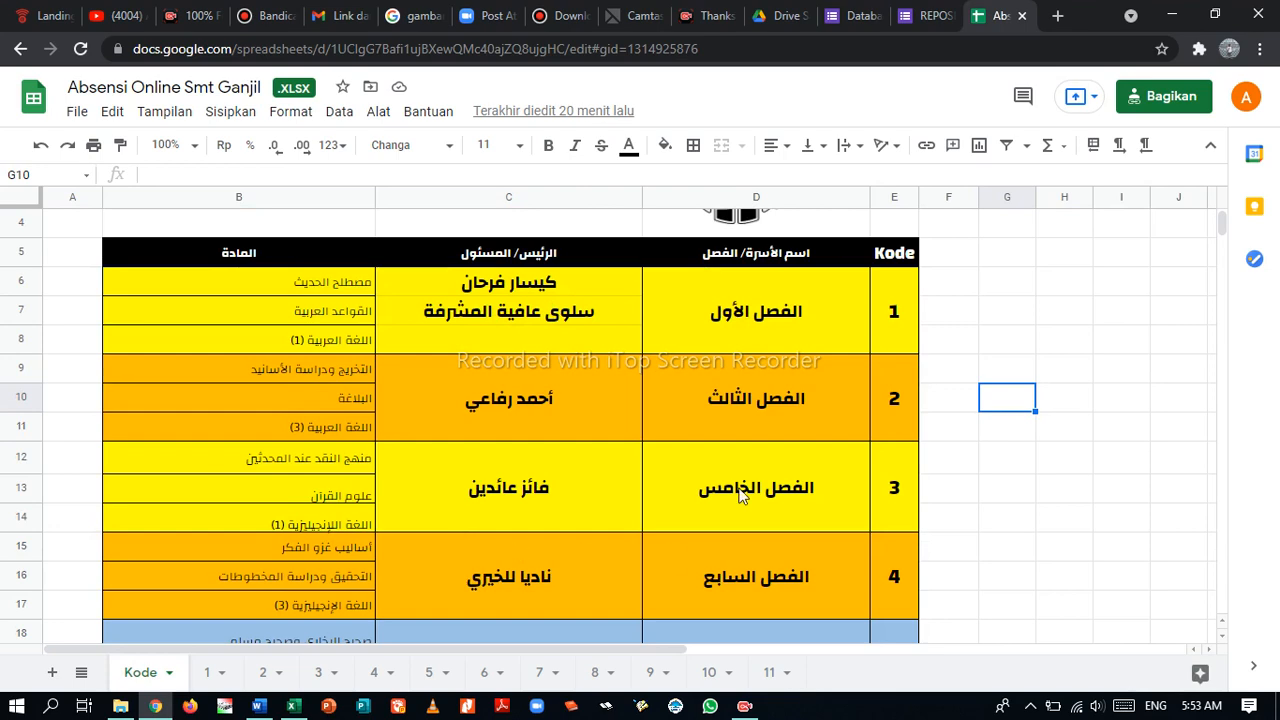
{"action": "scroll", "coordinate": [784, 541], "scroll_direction": "down", "scroll_amount": 3}
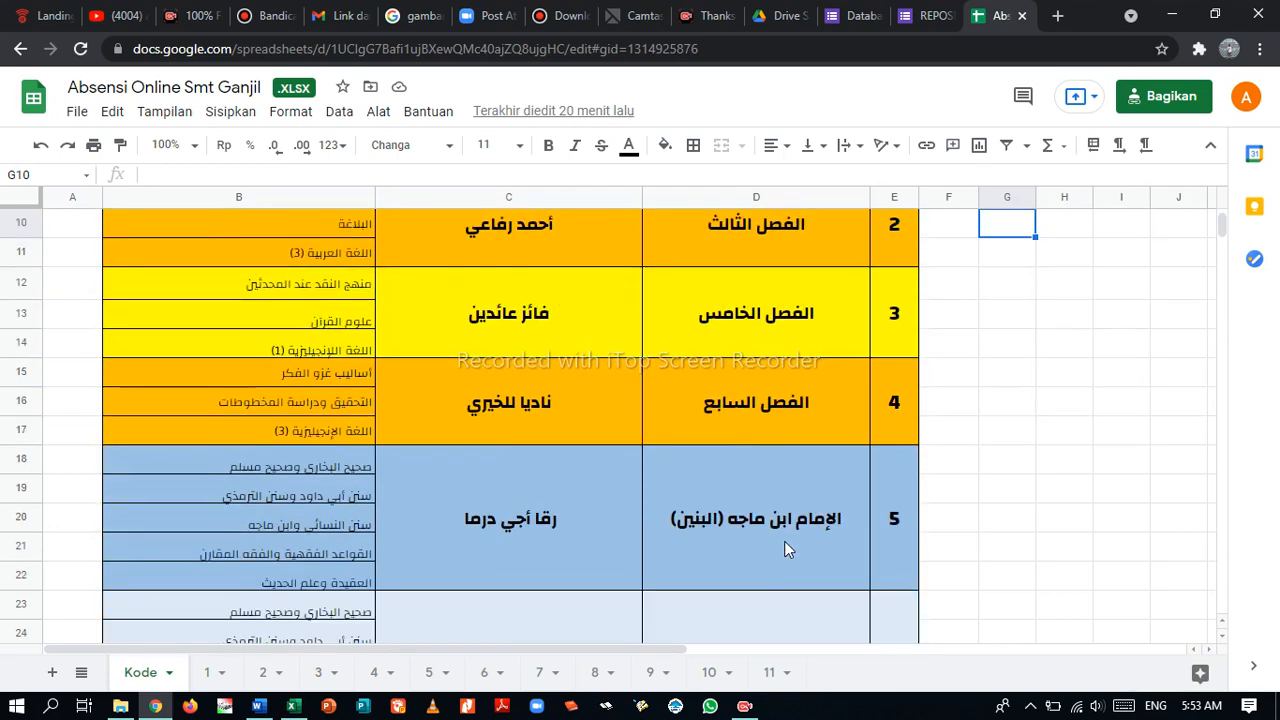
{"action": "scroll", "coordinate": [784, 541], "scroll_direction": "down", "scroll_amount": 9}
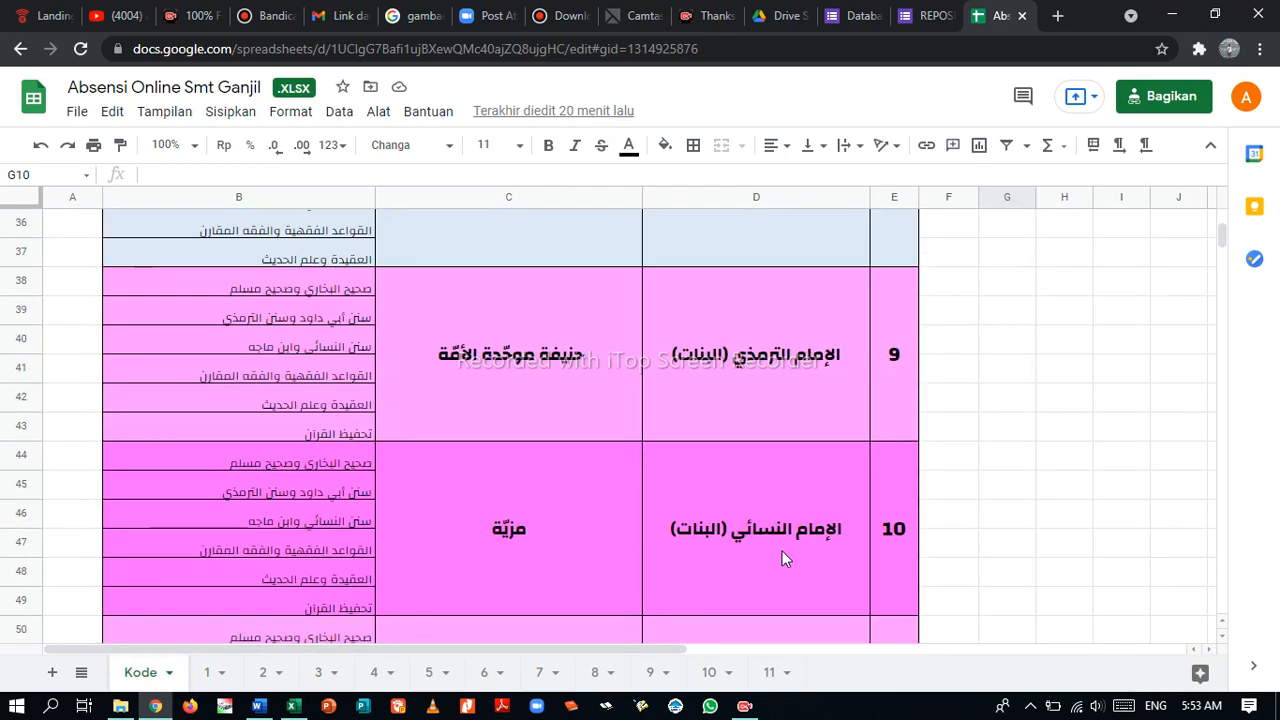
{"action": "scroll", "coordinate": [783, 553], "scroll_direction": "up", "scroll_amount": 1}
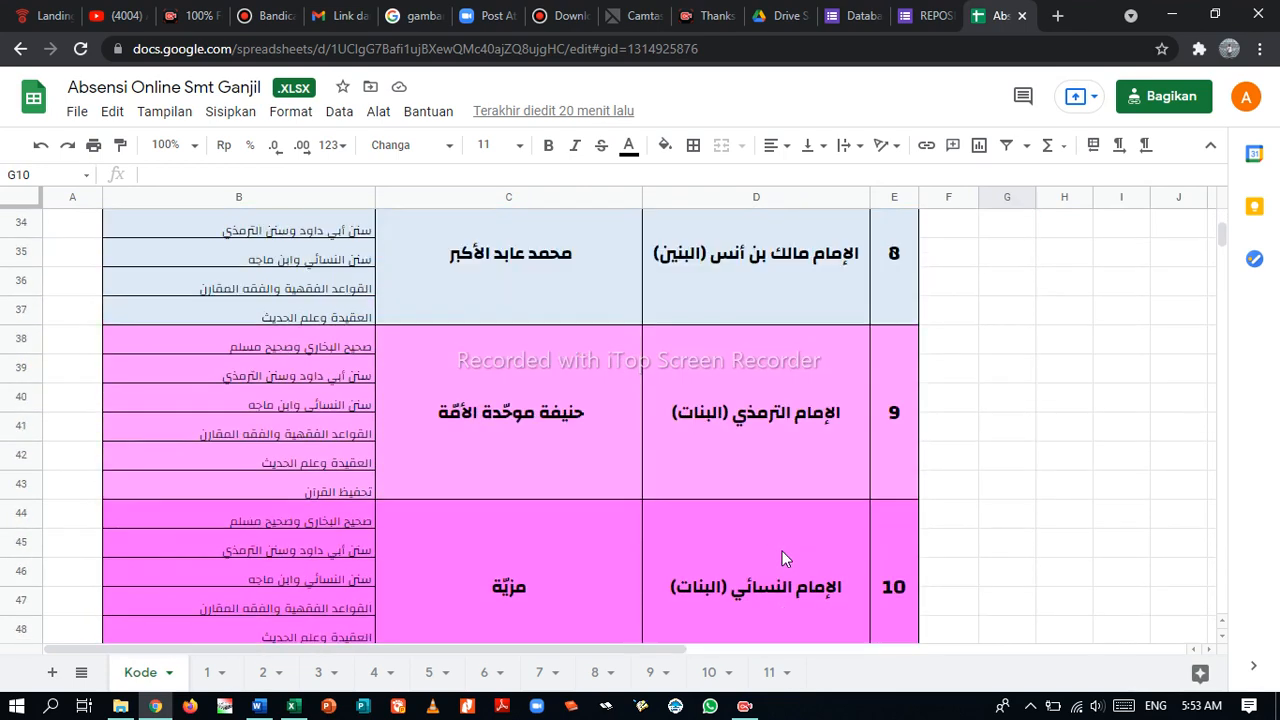
{"action": "left_click", "coordinate": [765, 476]}
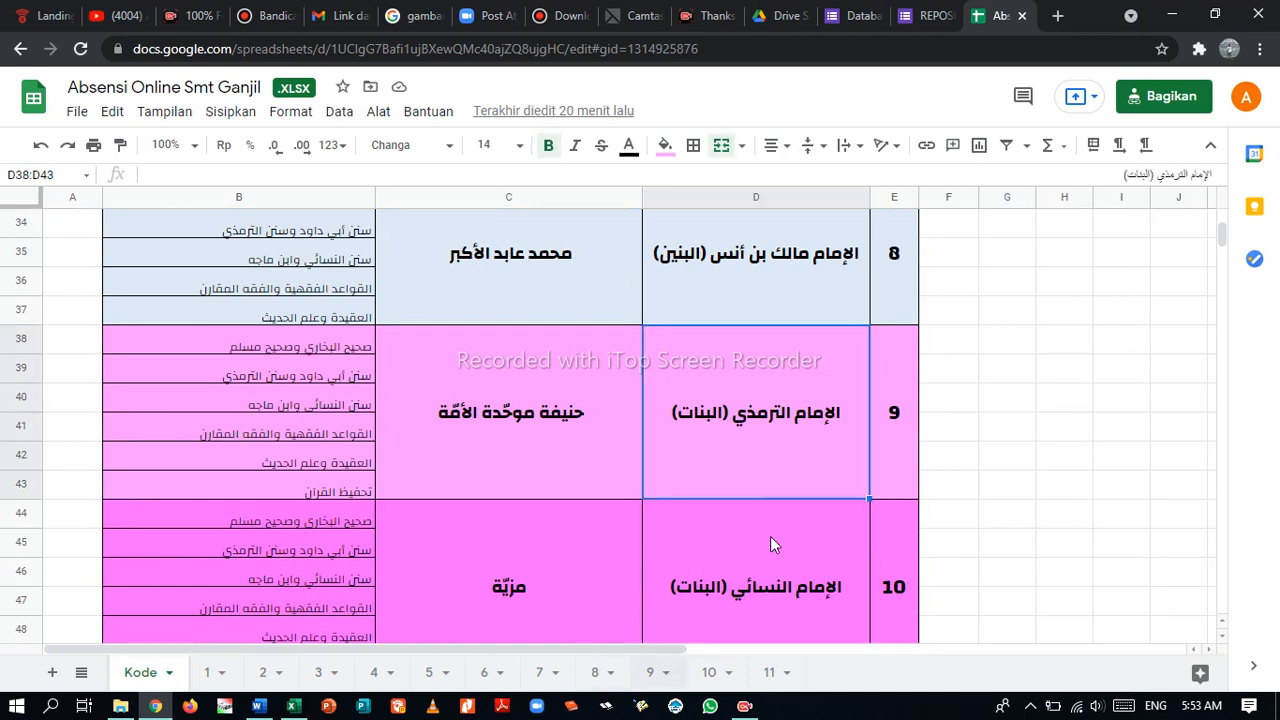
{"action": "left_click", "coordinate": [522, 436]}
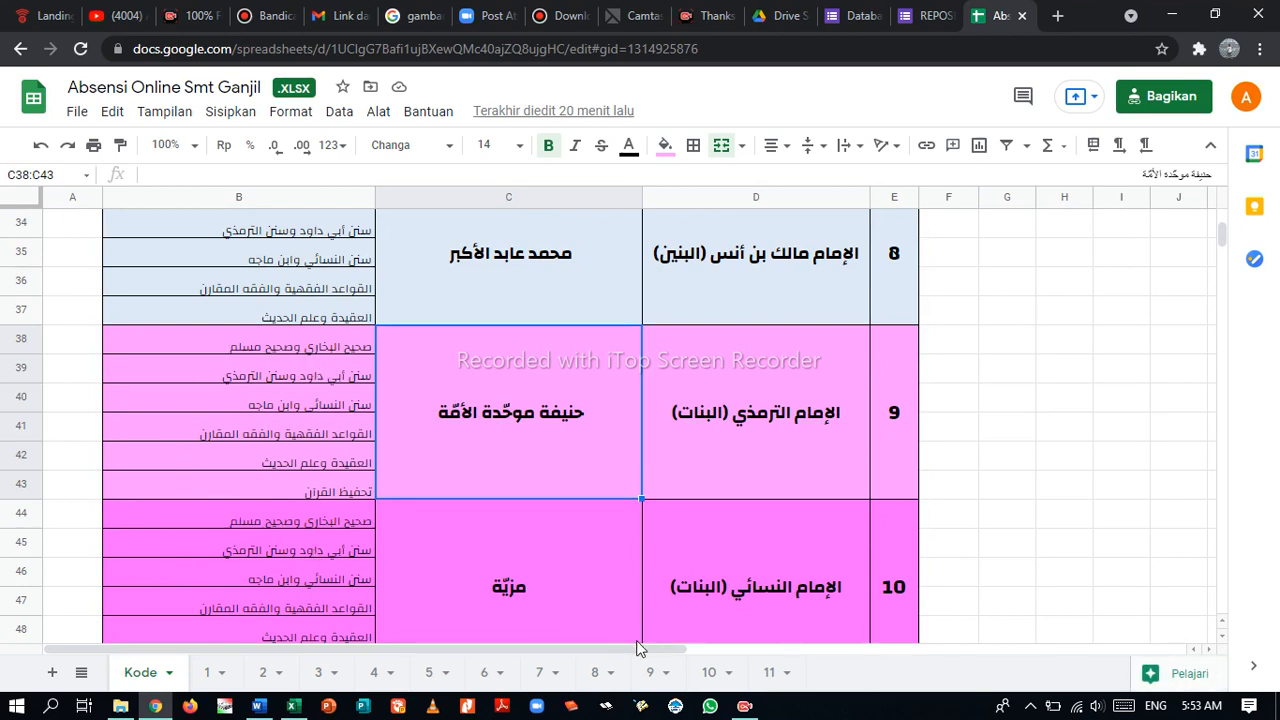
Examine the صحيحي البخاري ومسلم attendance table on sheet 9, selecting the first student's ح cell for meeting 1
{"action": "left_click", "coordinate": [648, 672]}
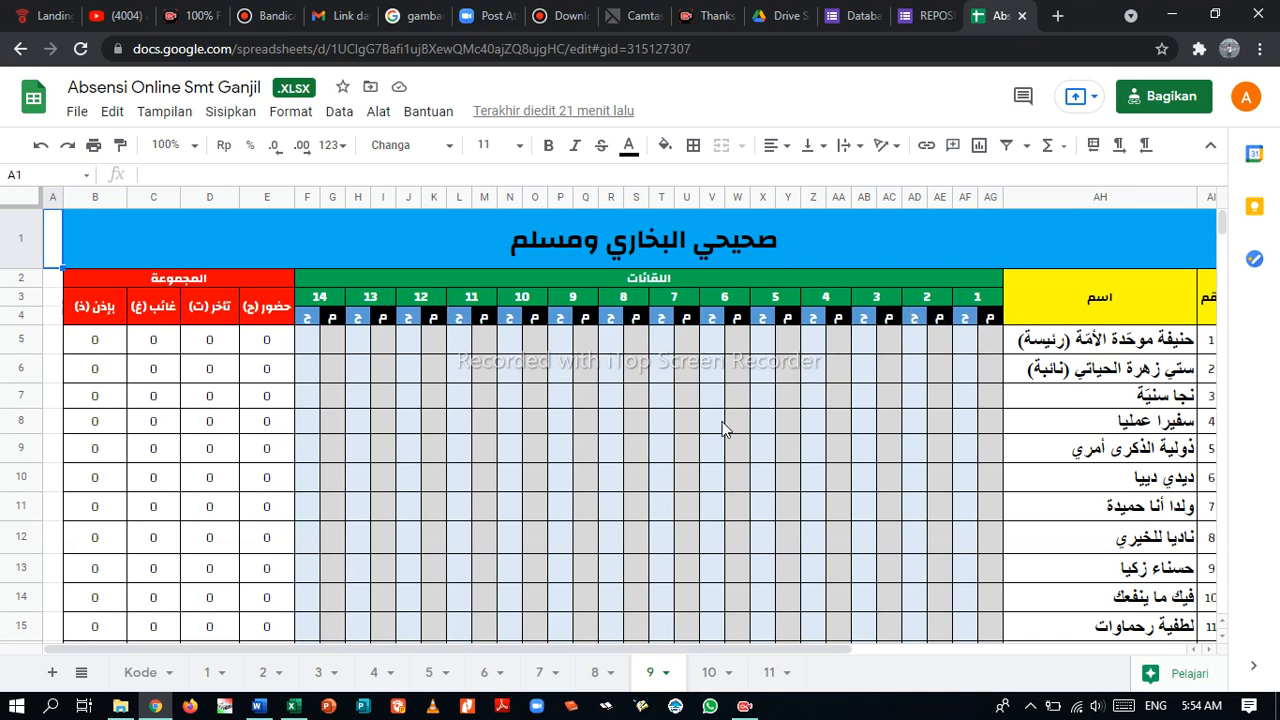
{"action": "left_click", "coordinate": [962, 340]}
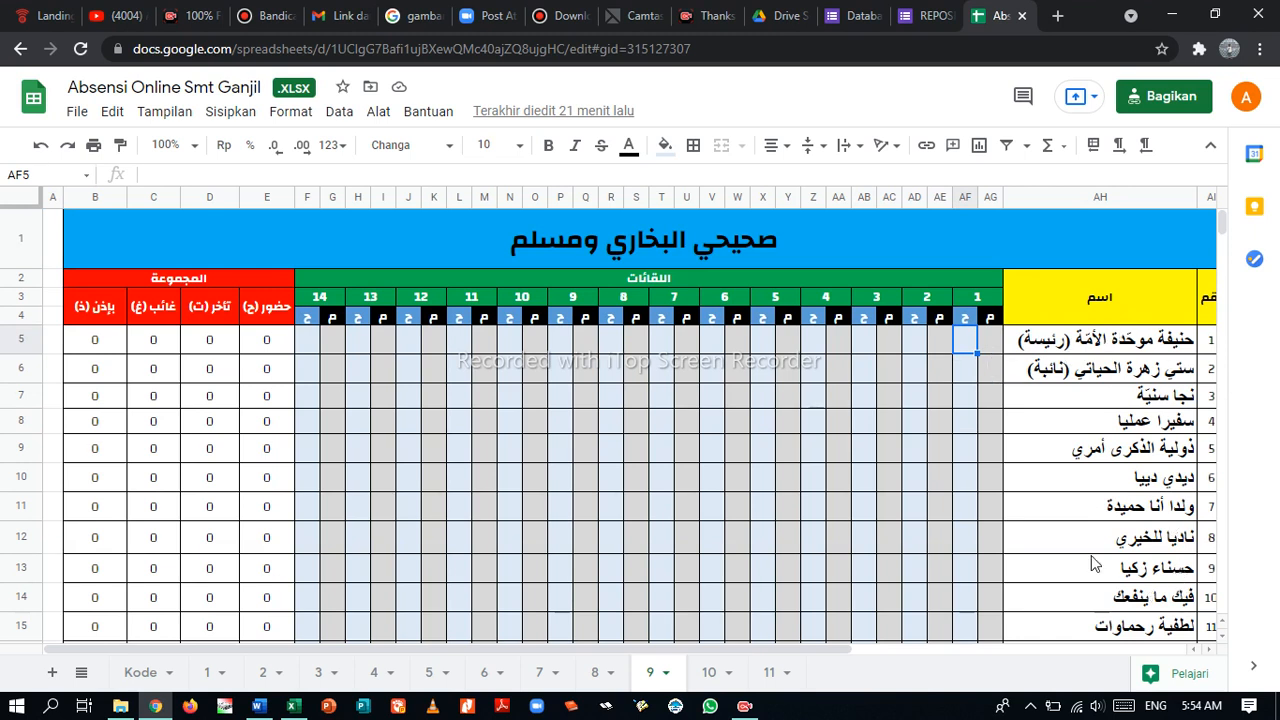
{"action": "scroll", "coordinate": [1093, 565], "scroll_direction": "down", "scroll_amount": 1}
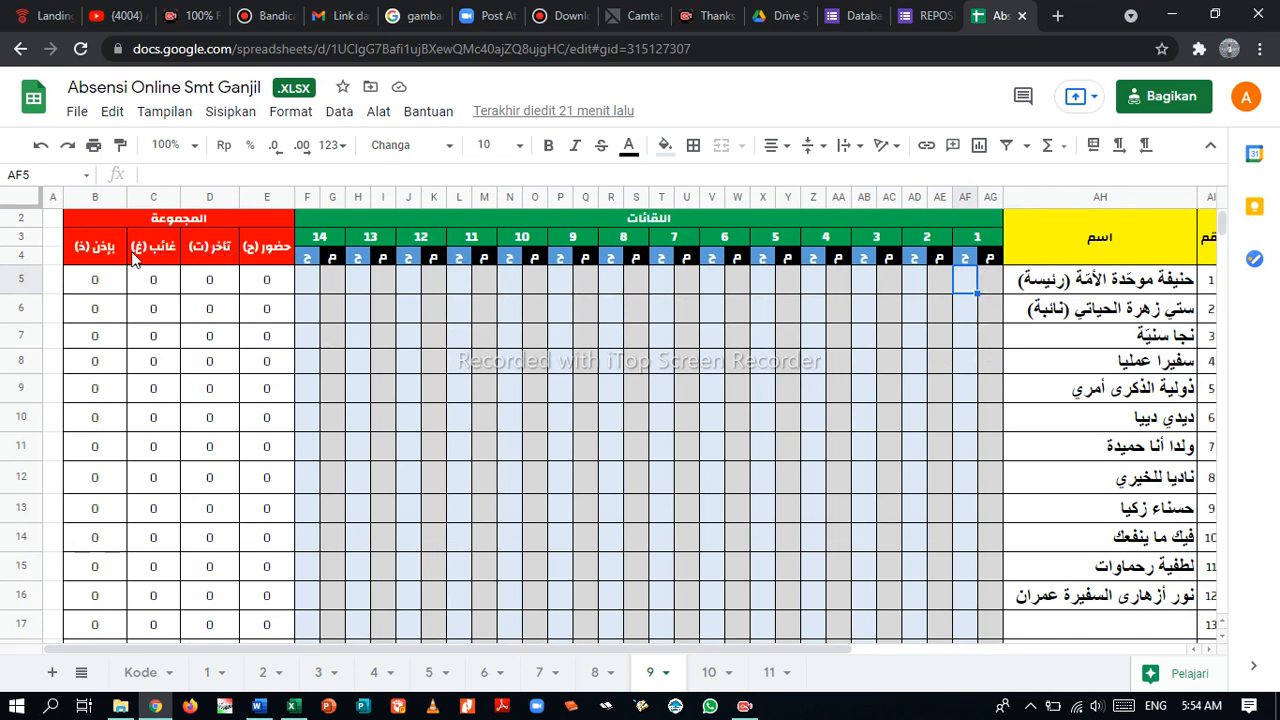
{"action": "scroll", "coordinate": [657, 420], "scroll_direction": "down", "scroll_amount": 2}
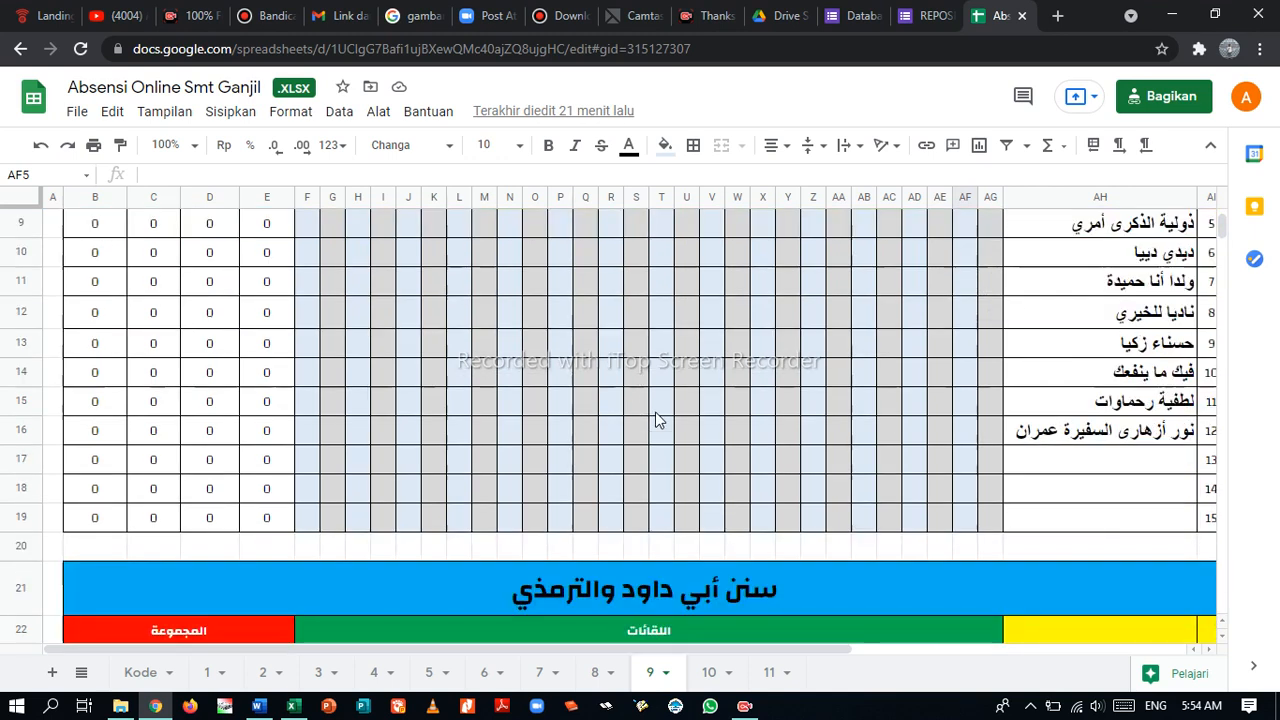
{"action": "scroll", "coordinate": [657, 420], "scroll_direction": "down", "scroll_amount": 1}
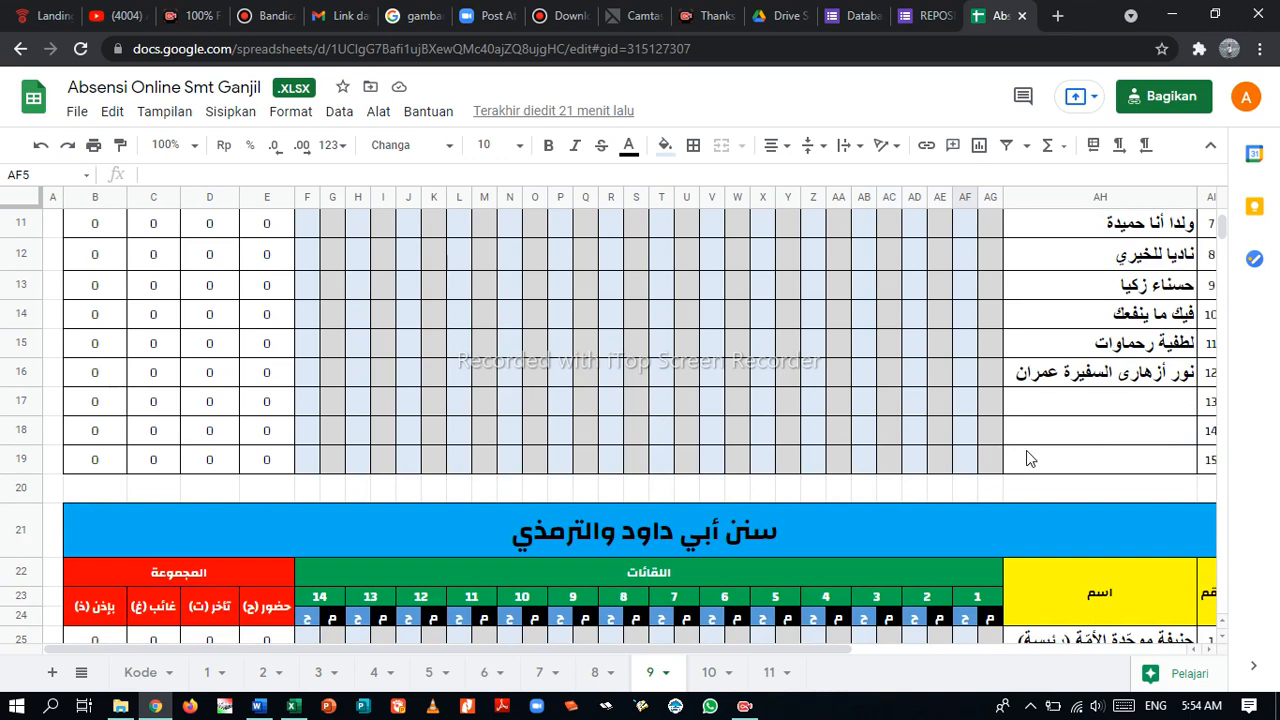
{"action": "scroll", "coordinate": [777, 428], "scroll_direction": "up", "scroll_amount": 2}
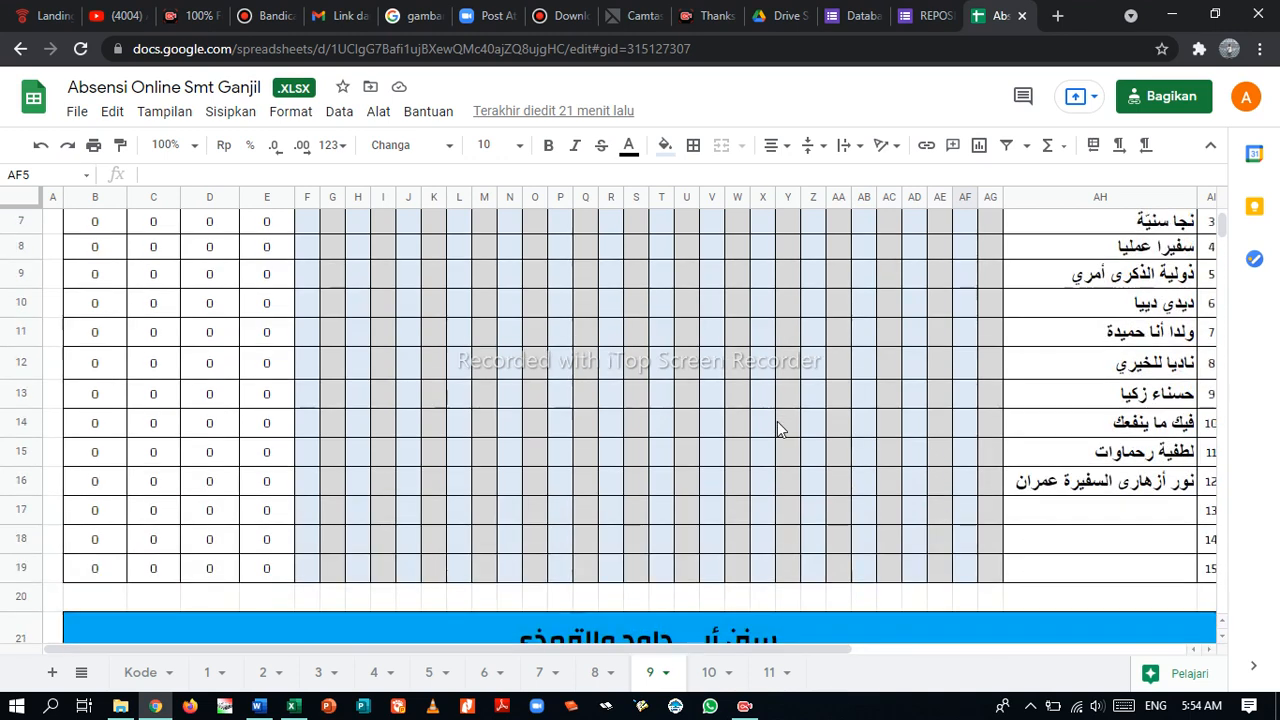
{"action": "scroll", "coordinate": [777, 428], "scroll_direction": "up", "scroll_amount": 1}
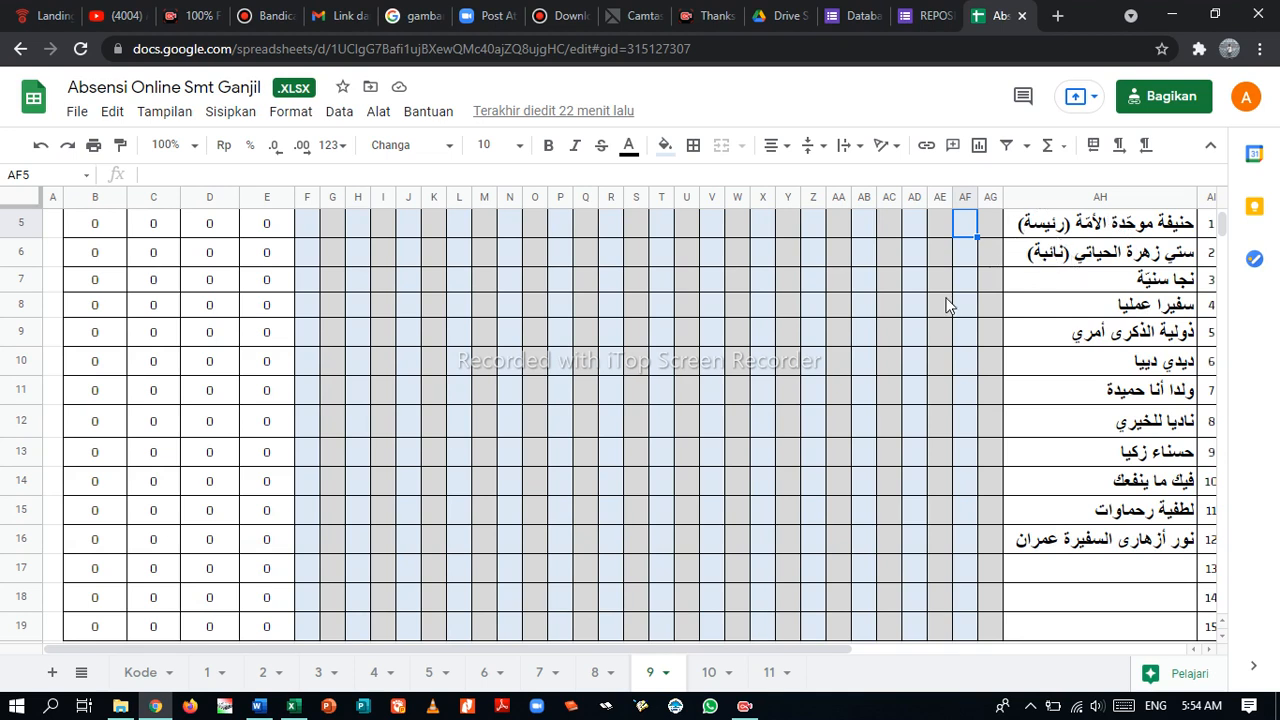
{"action": "scroll", "coordinate": [810, 398], "scroll_direction": "up", "scroll_amount": 3}
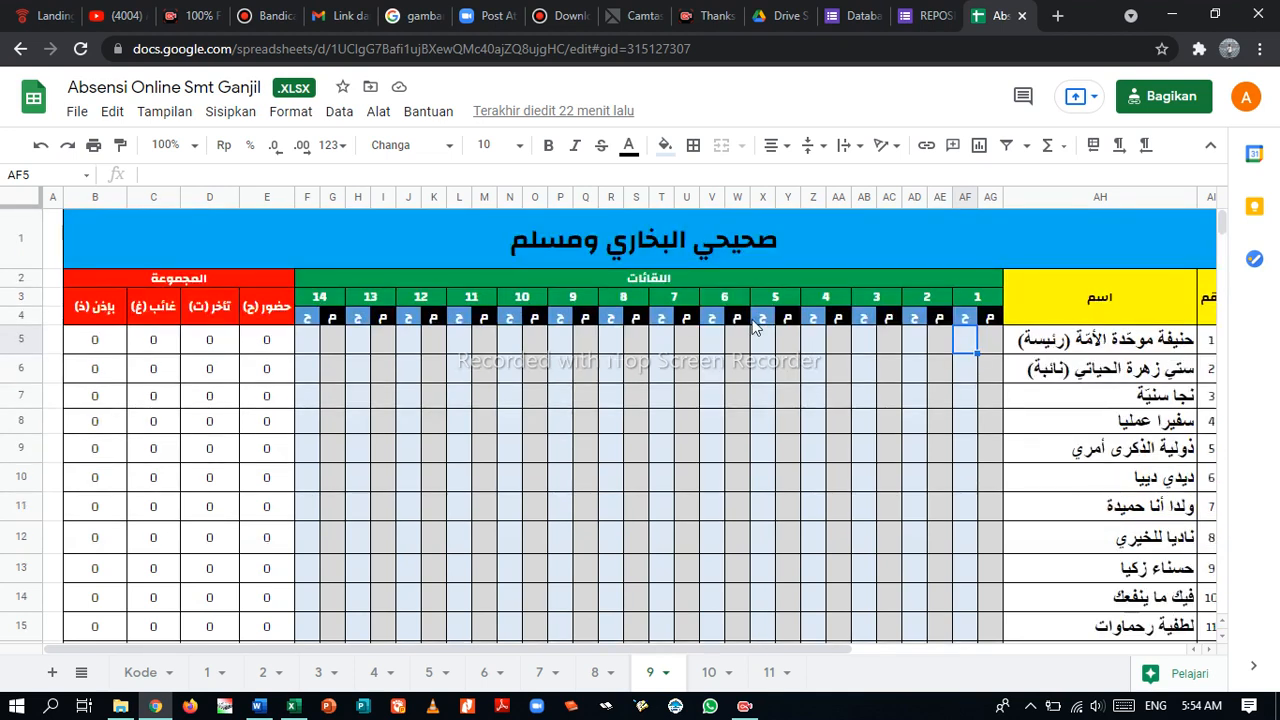
Look over the subject tables on sheet 9, from سنن أبي داود والترمذي down to تحفيظ القرآن
{"action": "scroll", "coordinate": [615, 257], "scroll_direction": "down", "scroll_amount": 6}
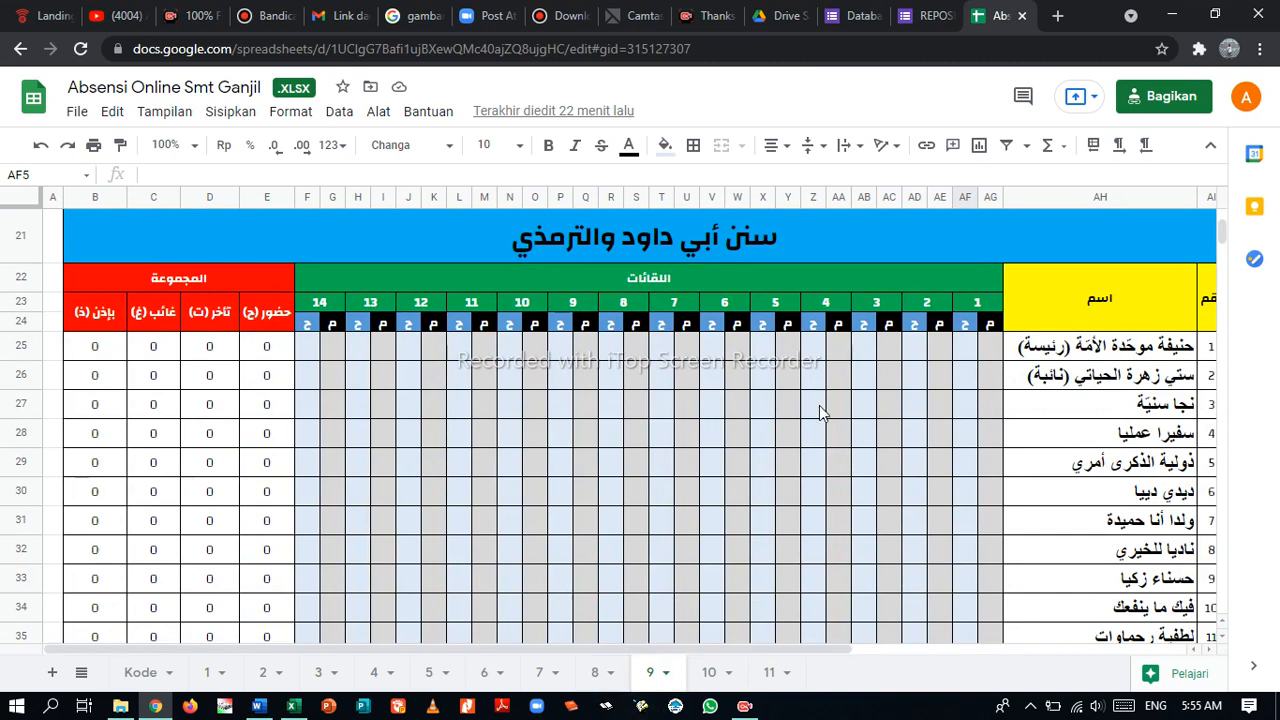
{"action": "scroll", "coordinate": [800, 449], "scroll_direction": "down", "scroll_amount": 2}
{"action": "scroll", "coordinate": [801, 451], "scroll_direction": "down", "scroll_amount": 6}
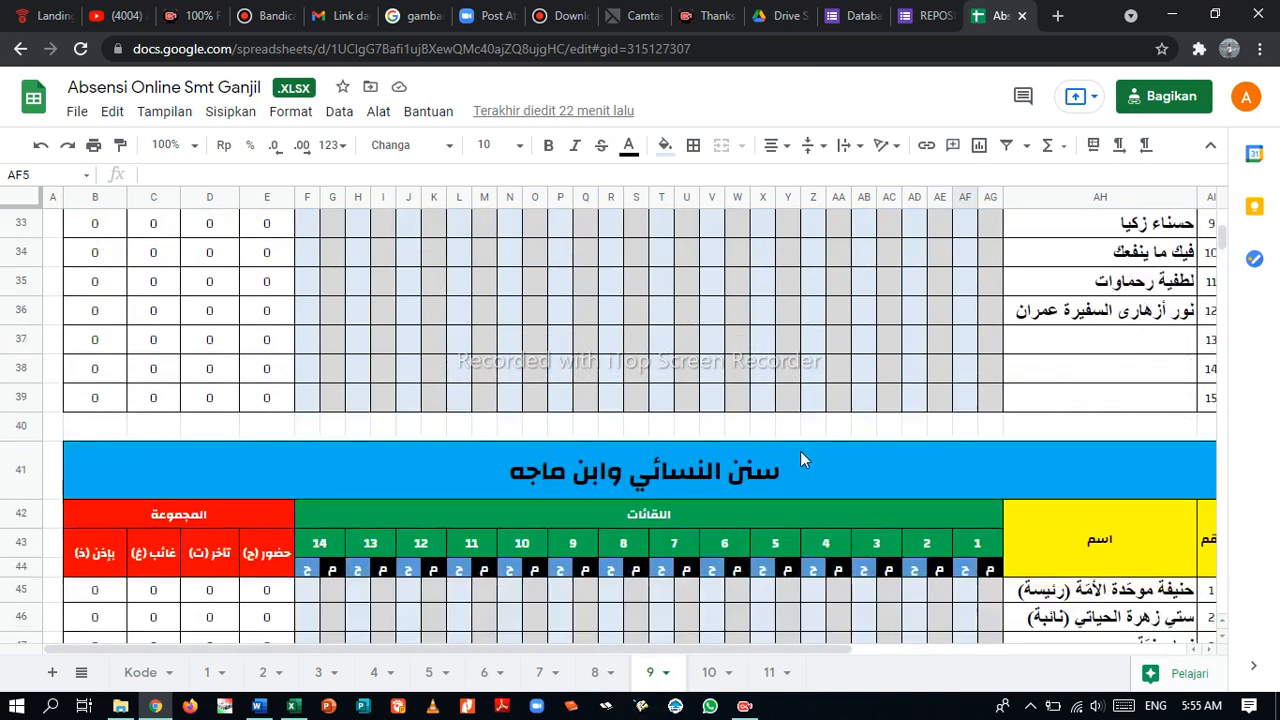
{"action": "scroll", "coordinate": [801, 459], "scroll_direction": "down", "scroll_amount": 5}
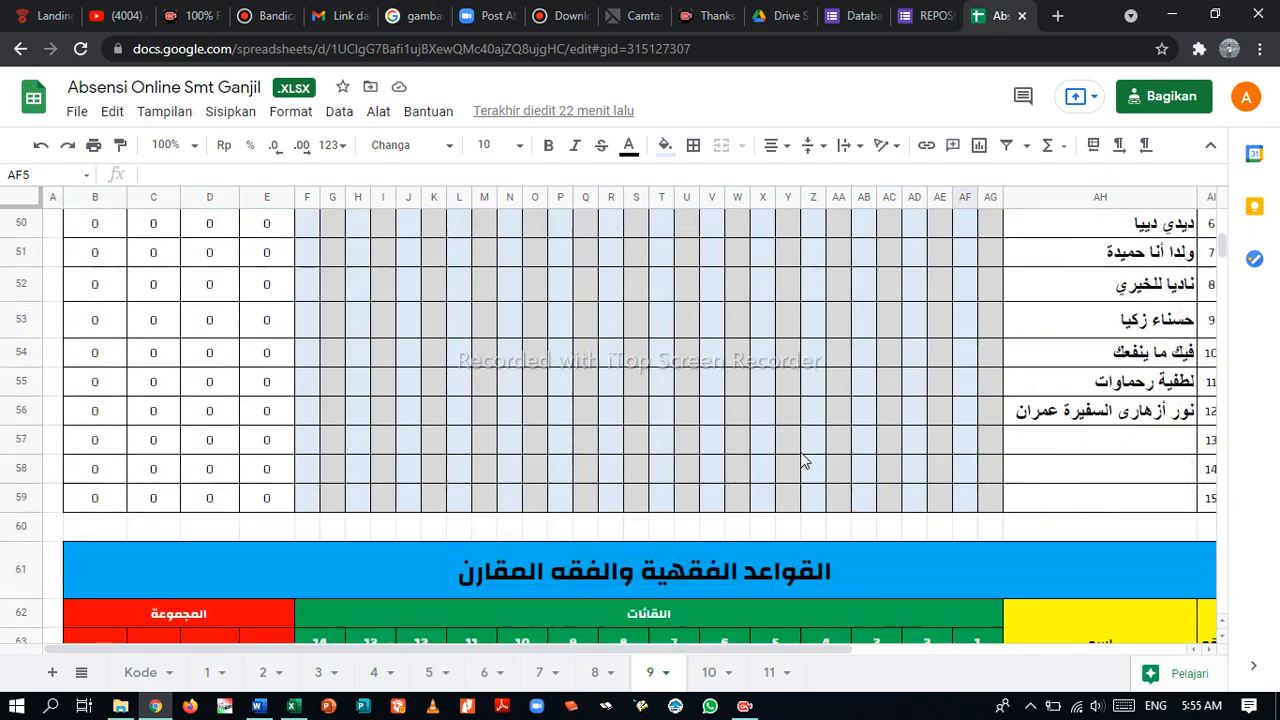
{"action": "scroll", "coordinate": [801, 460], "scroll_direction": "down", "scroll_amount": 2}
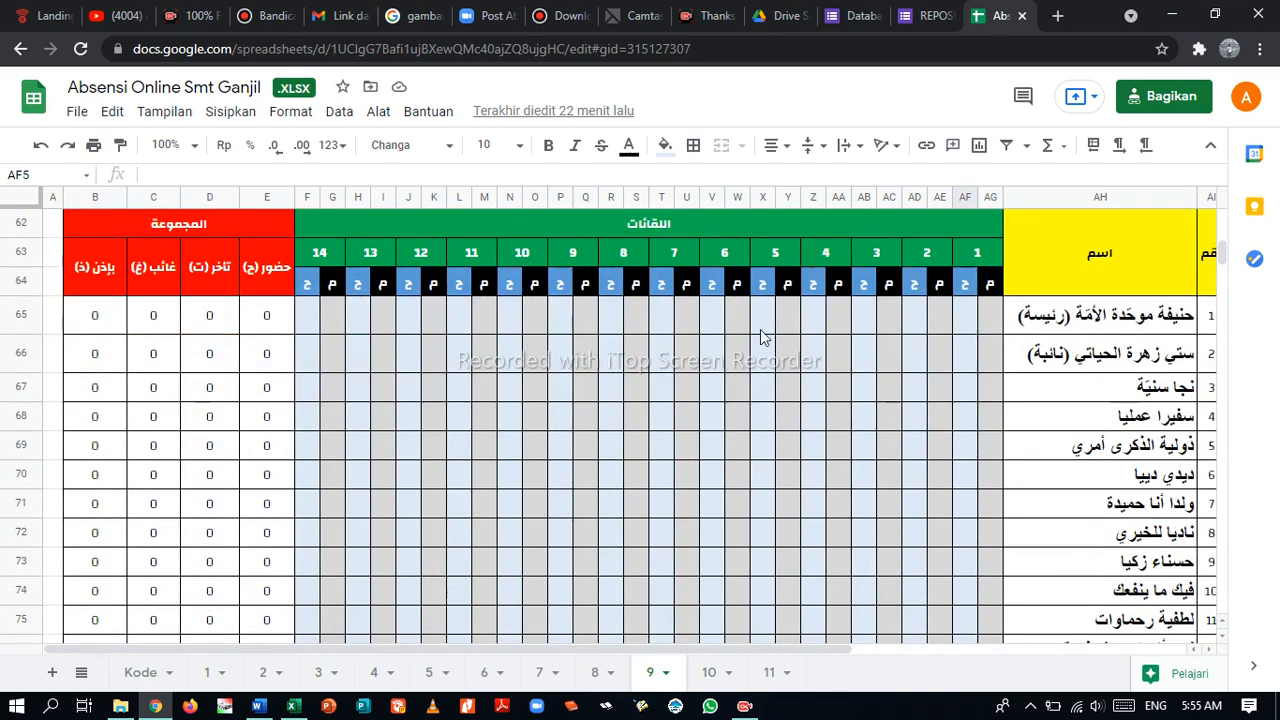
{"action": "scroll", "coordinate": [685, 300], "scroll_direction": "down", "scroll_amount": 6}
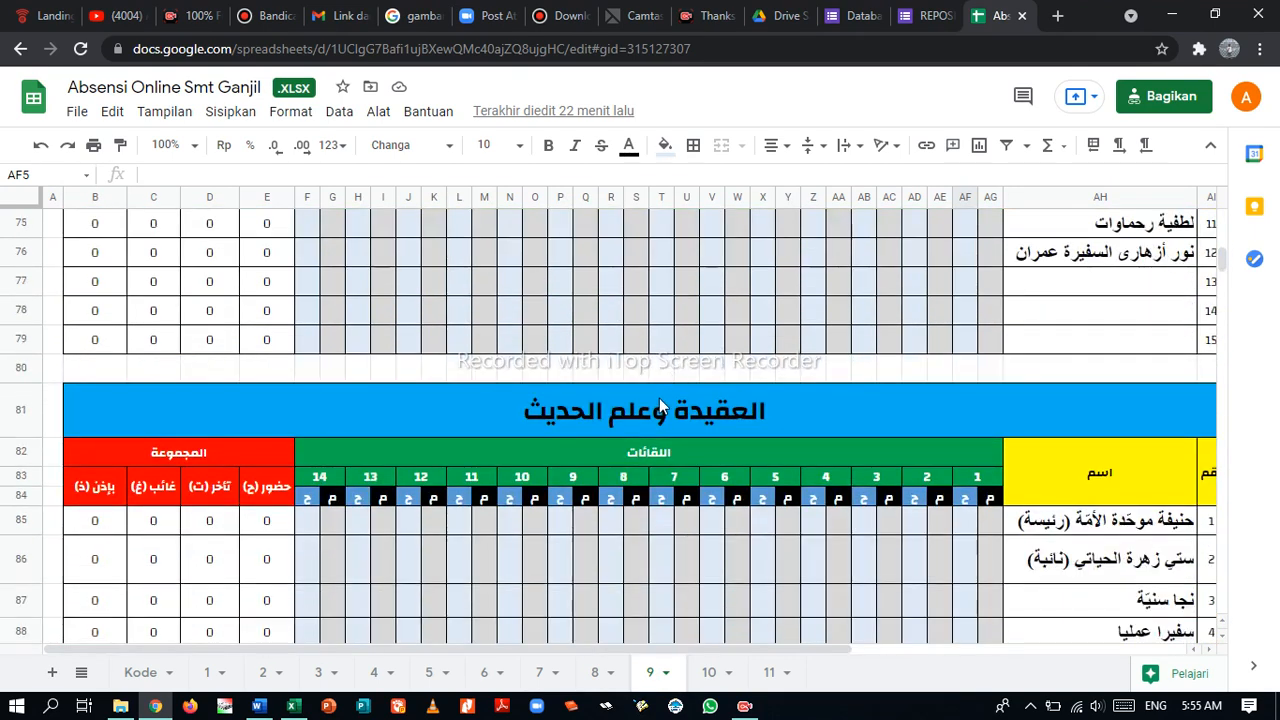
{"action": "scroll", "coordinate": [692, 425], "scroll_direction": "down", "scroll_amount": 4}
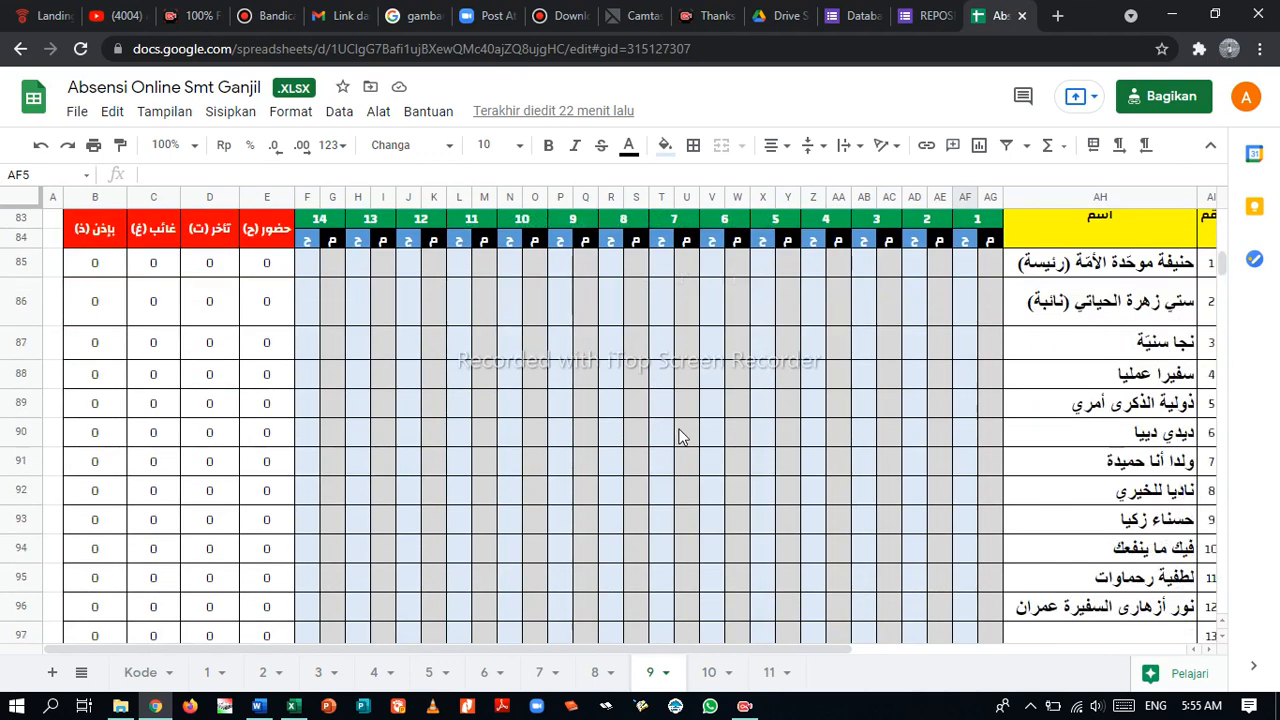
{"action": "scroll", "coordinate": [686, 443], "scroll_direction": "down", "scroll_amount": 3}
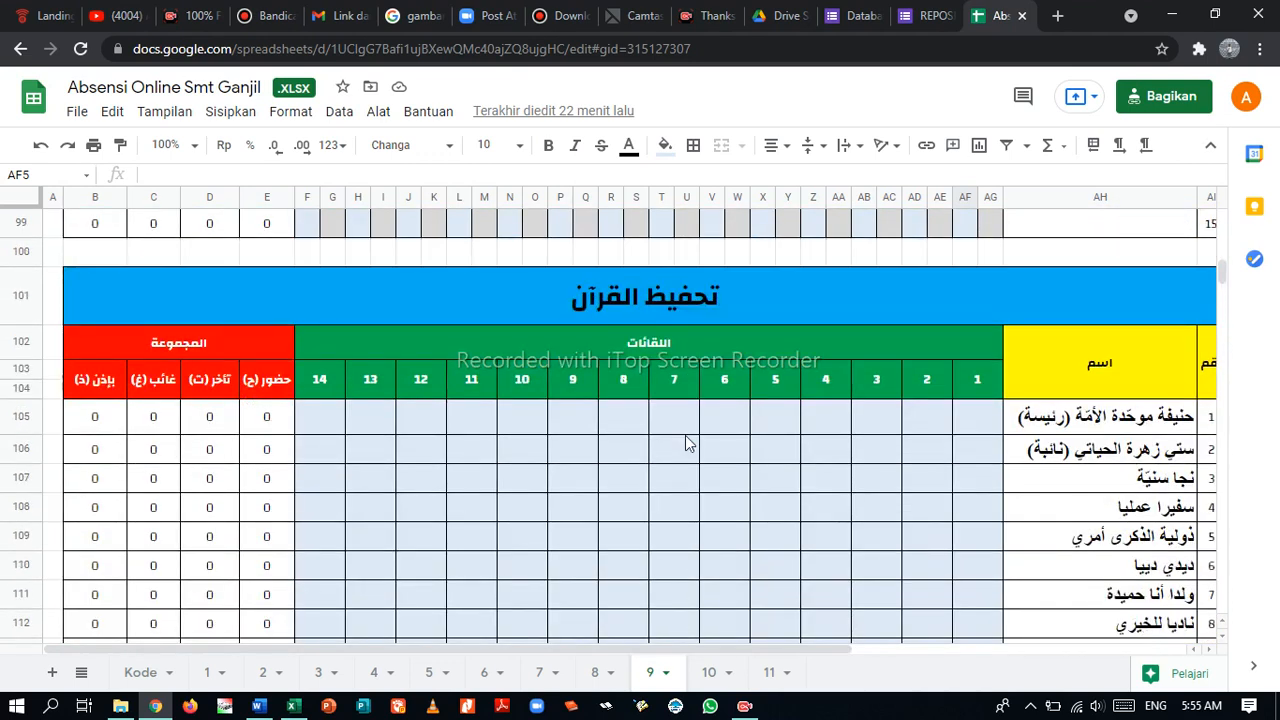
{"action": "scroll", "coordinate": [686, 443], "scroll_direction": "down", "scroll_amount": 1}
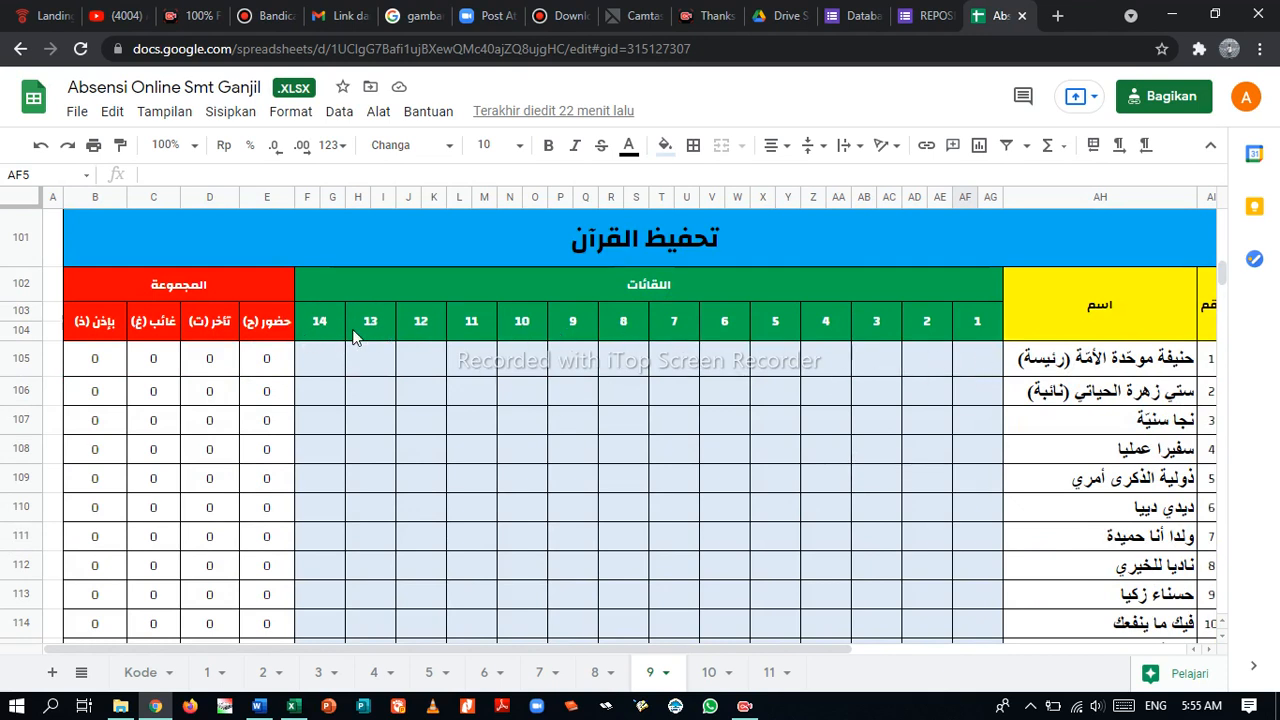
Compare the meeting columns of sheet 9's العقيدة وعلم الحديث table with those of the تحفيظ القرآن table
{"action": "scroll", "coordinate": [560, 398], "scroll_direction": "up", "scroll_amount": 2}
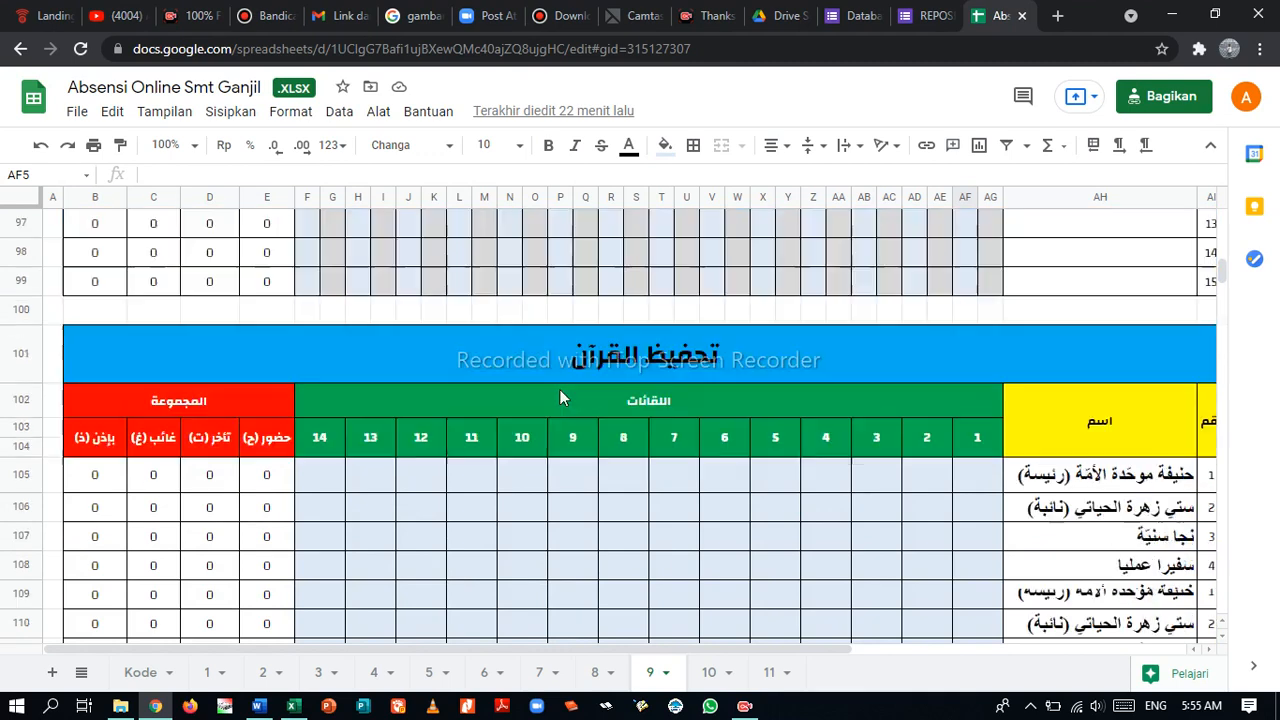
{"action": "scroll", "coordinate": [560, 397], "scroll_direction": "up", "scroll_amount": 5}
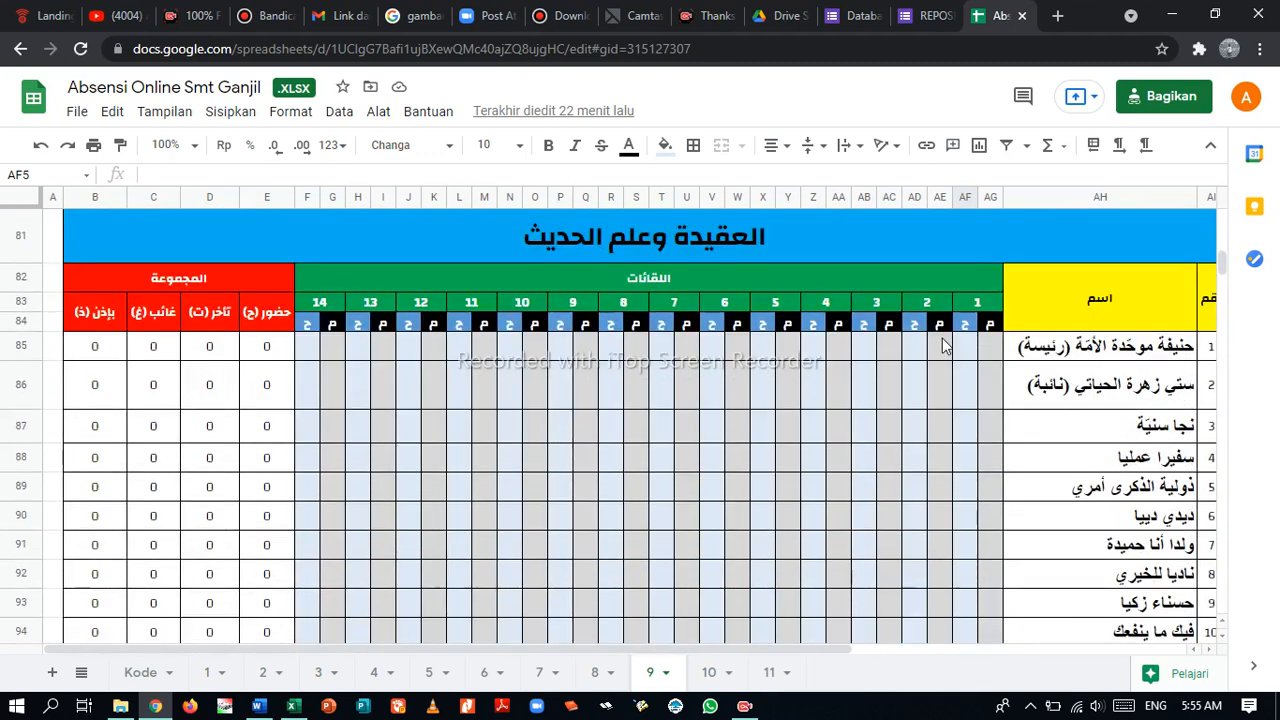
{"action": "scroll", "coordinate": [588, 412], "scroll_direction": "down", "scroll_amount": 6}
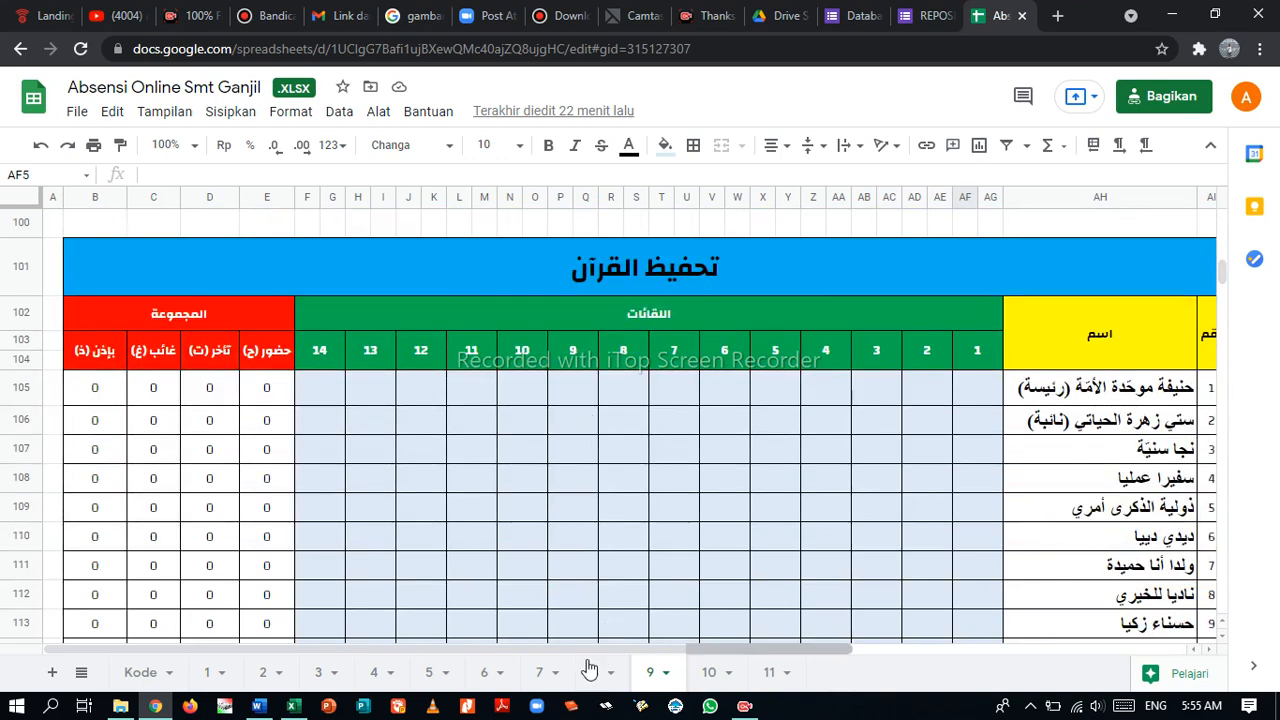
Look over the attendance tables on sheet 7, from صحيحي البخاري ومسلم down past سنن أبي داود والترمذي
{"action": "left_click", "coordinate": [535, 676]}
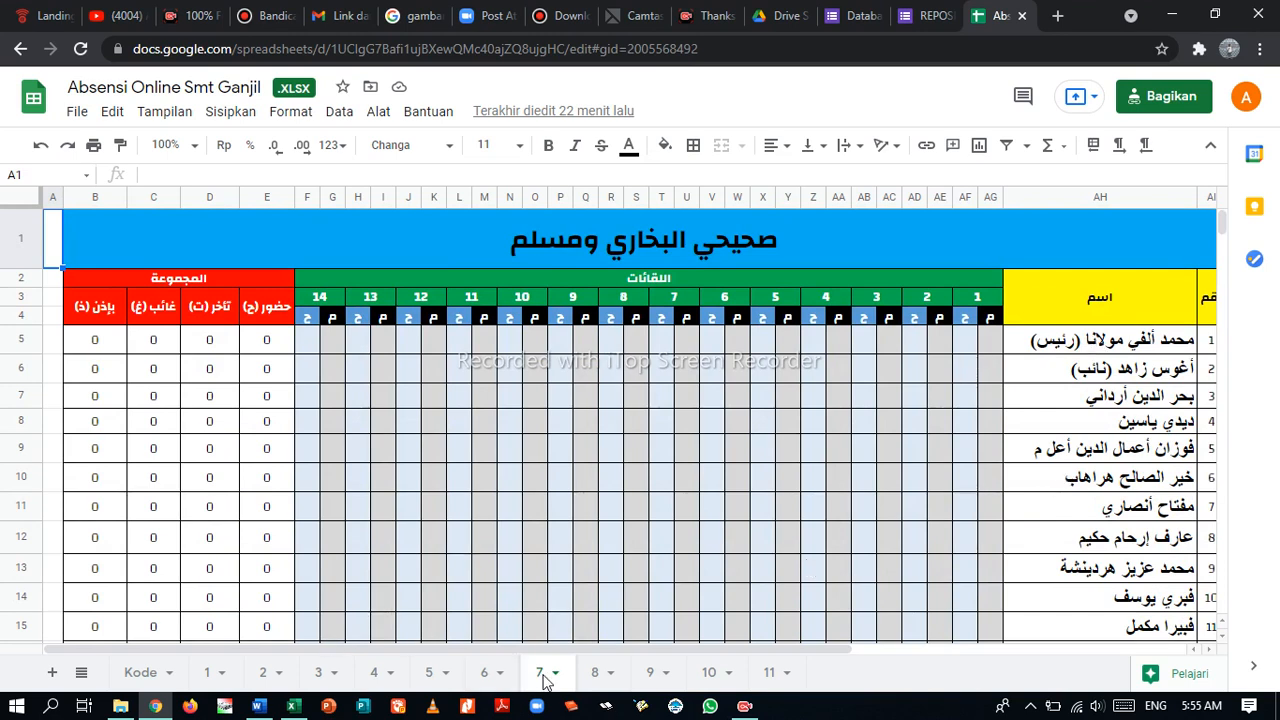
{"action": "scroll", "coordinate": [719, 418], "scroll_direction": "down", "scroll_amount": 1}
{"action": "scroll", "coordinate": [665, 312], "scroll_direction": "down", "scroll_amount": 10}
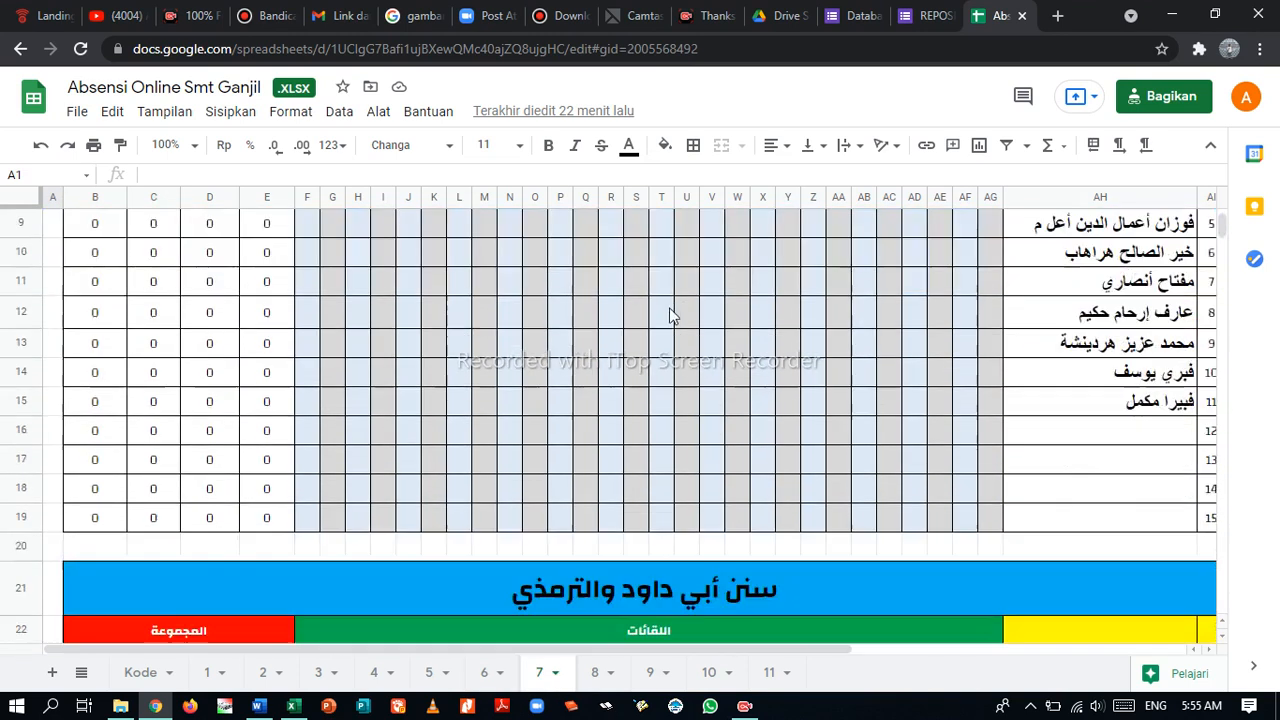
{"action": "scroll", "coordinate": [669, 313], "scroll_direction": "down", "scroll_amount": 3}
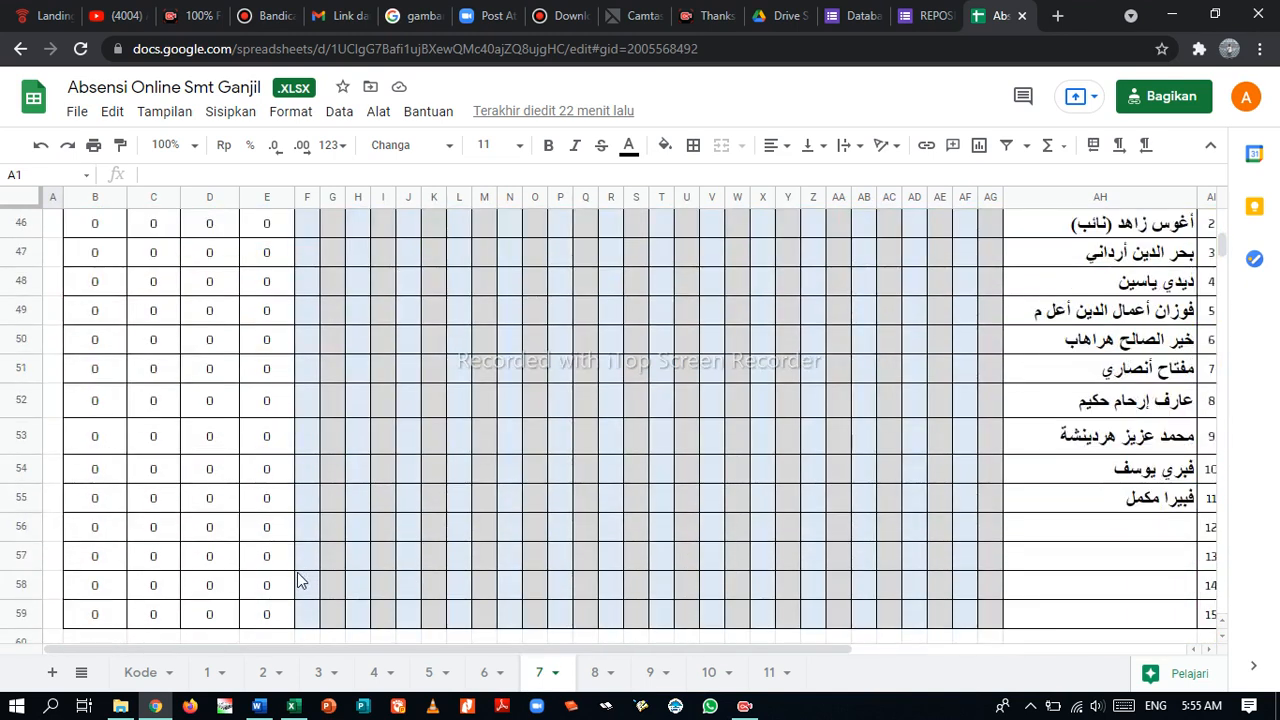
Review class codes 1 to 6 in the Kode sheet with their class names, persons in charge and subjects
{"action": "left_click", "coordinate": [130, 676]}
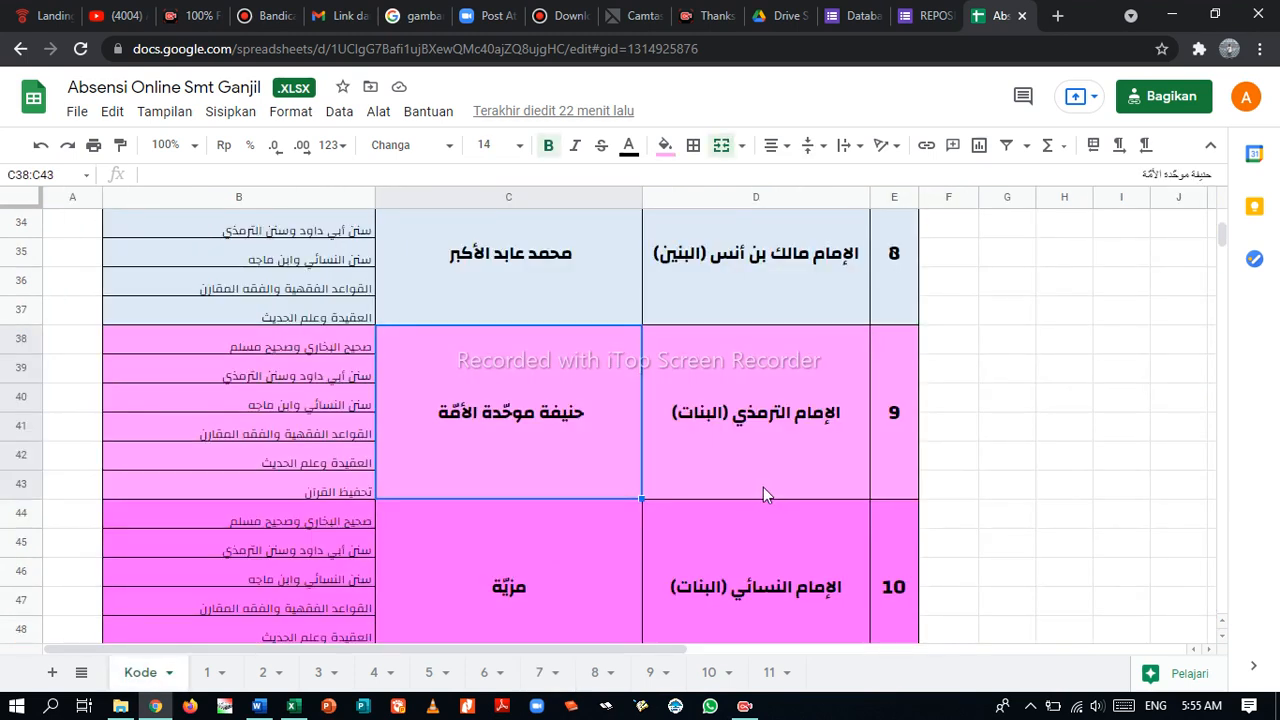
{"action": "scroll", "coordinate": [764, 486], "scroll_direction": "up", "scroll_amount": 2}
{"action": "scroll", "coordinate": [764, 486], "scroll_direction": "up", "scroll_amount": 8}
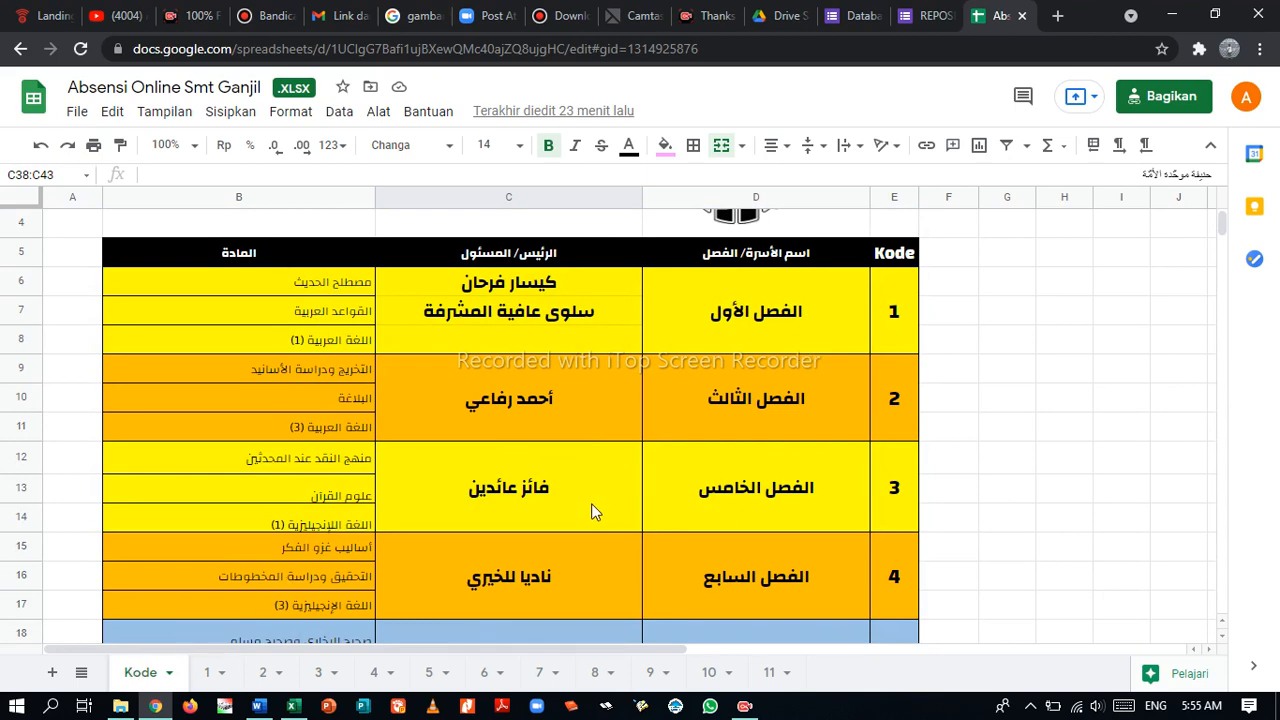
{"action": "scroll", "coordinate": [595, 510], "scroll_direction": "down", "scroll_amount": 3}
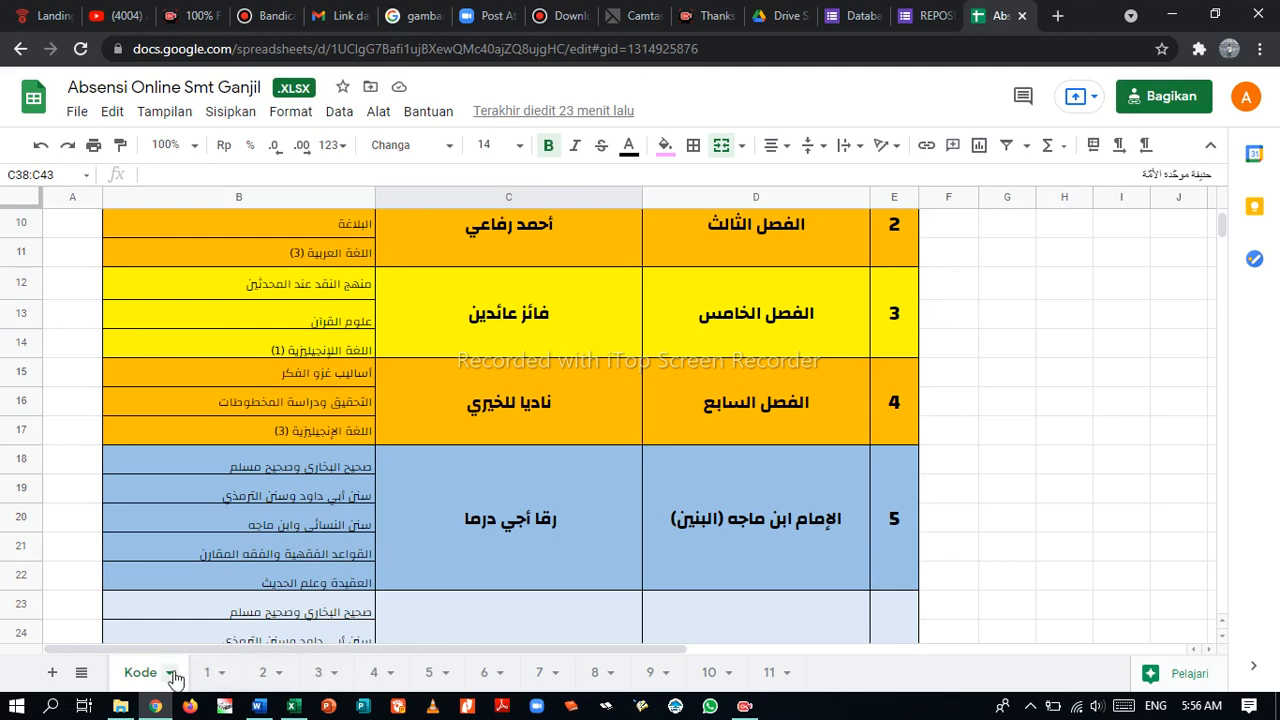
{"action": "scroll", "coordinate": [714, 544], "scroll_direction": "down", "scroll_amount": 1}
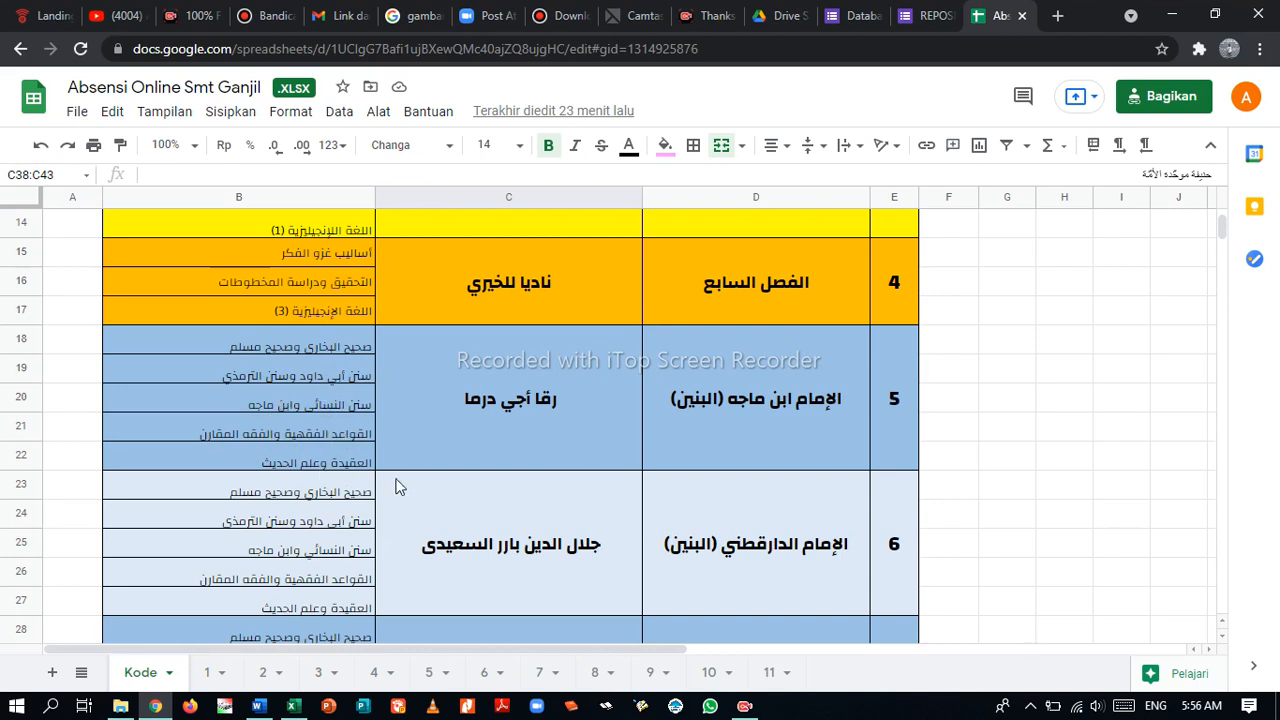
Enter ح for the first student in the م column of meeting 1 in sheet 5's صحيحي البخاري ومسلم table
{"action": "left_click", "coordinate": [430, 672]}
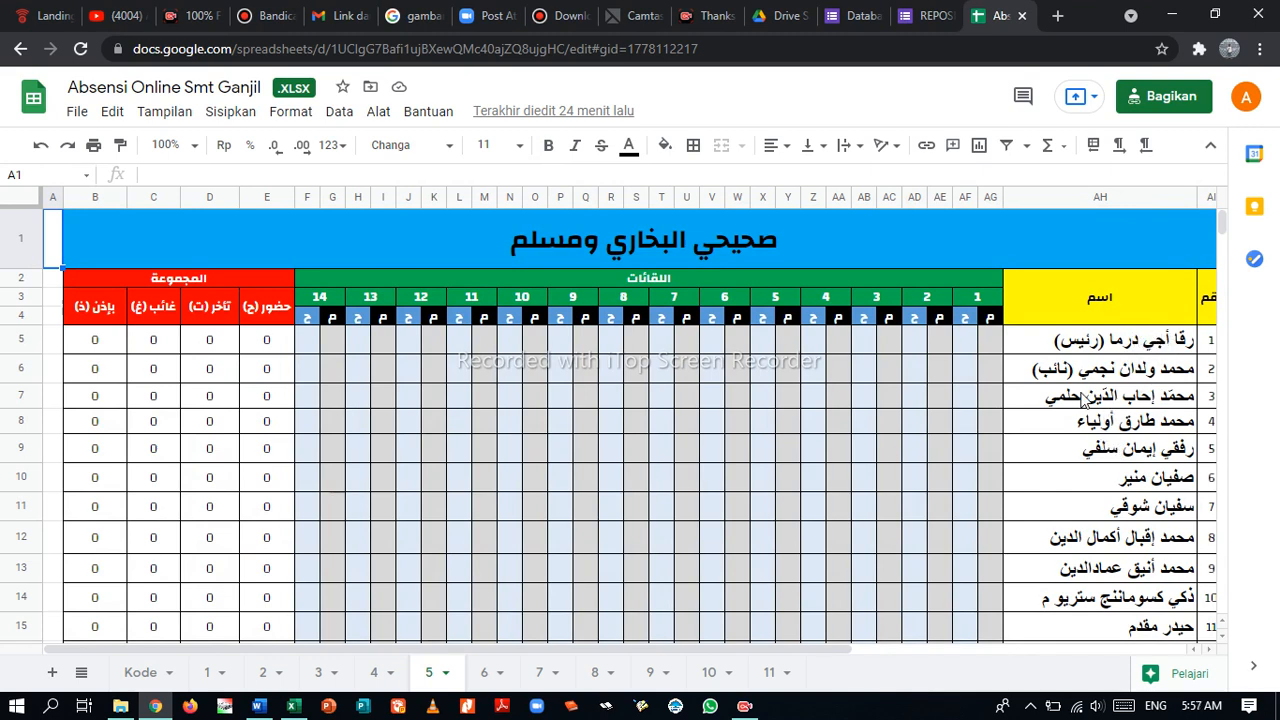
{"action": "scroll", "coordinate": [1190, 337], "scroll_direction": "down", "scroll_amount": 2}
{"action": "scroll", "coordinate": [1190, 337], "scroll_direction": "up", "scroll_amount": 2}
{"action": "scroll", "coordinate": [778, 378], "scroll_direction": "down", "scroll_amount": 1}
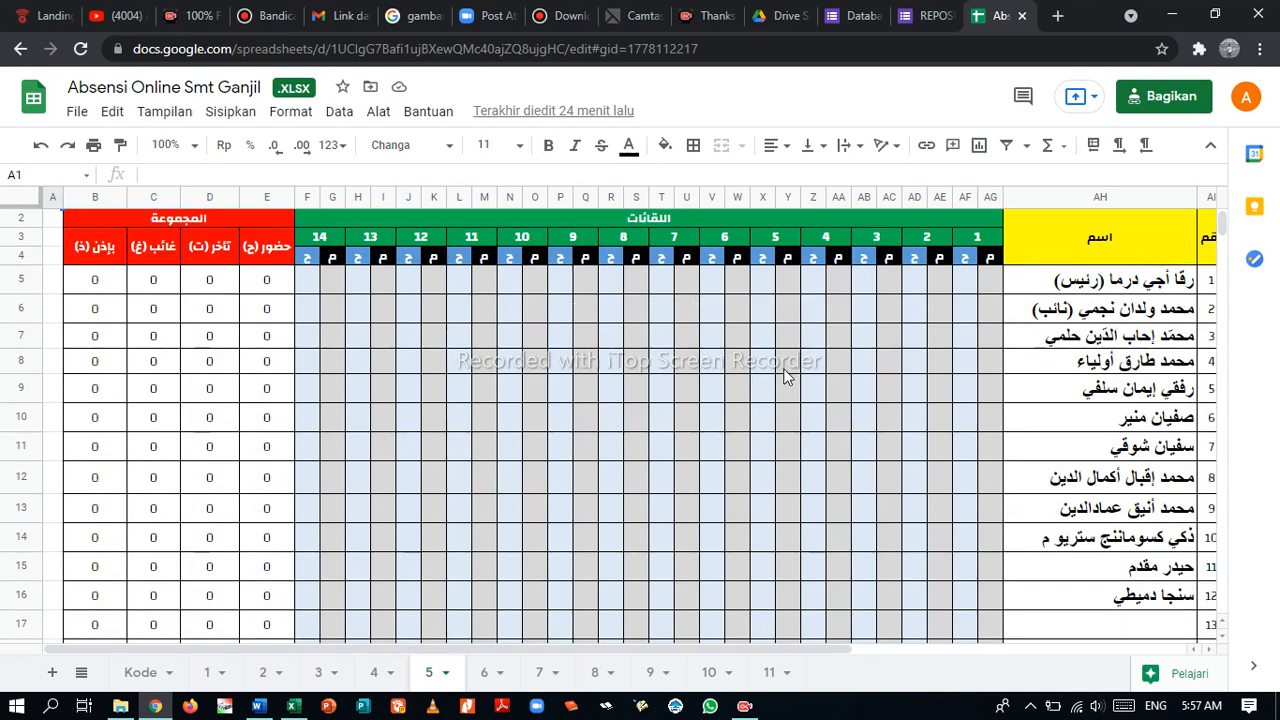
{"action": "left_click", "coordinate": [987, 287]}
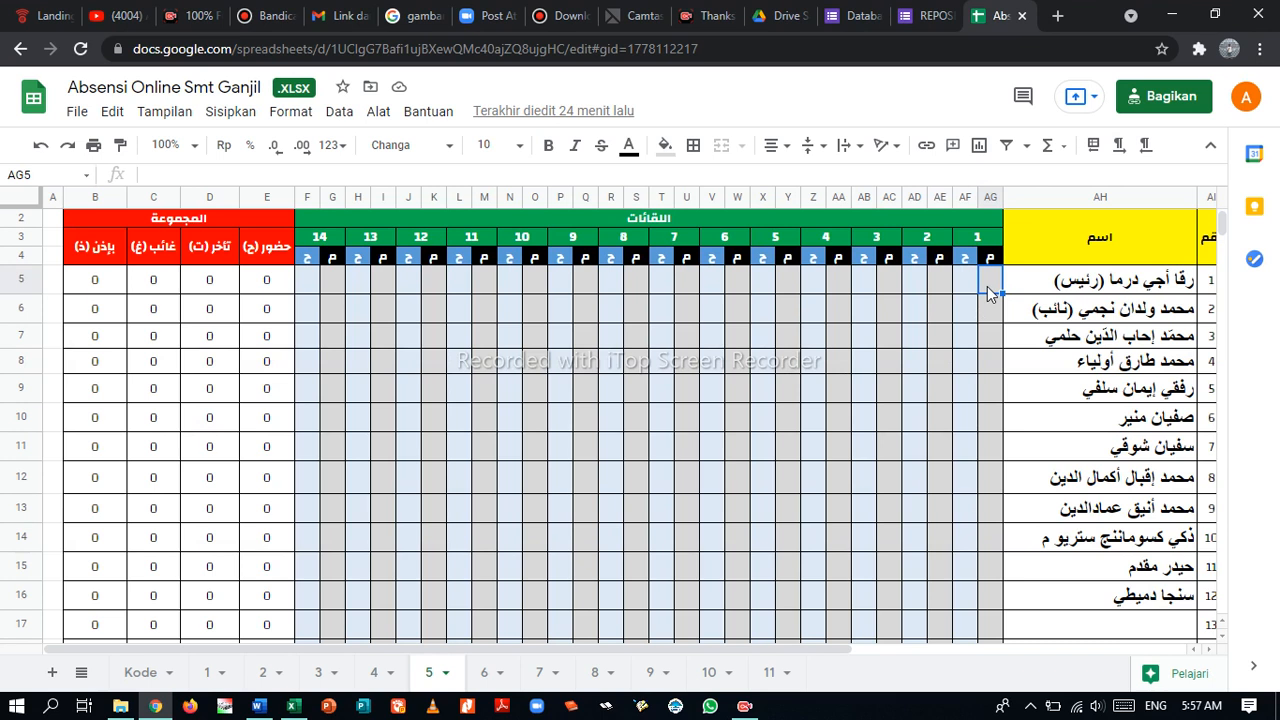
{"action": "scroll", "coordinate": [987, 286], "scroll_direction": "up", "scroll_amount": 1}
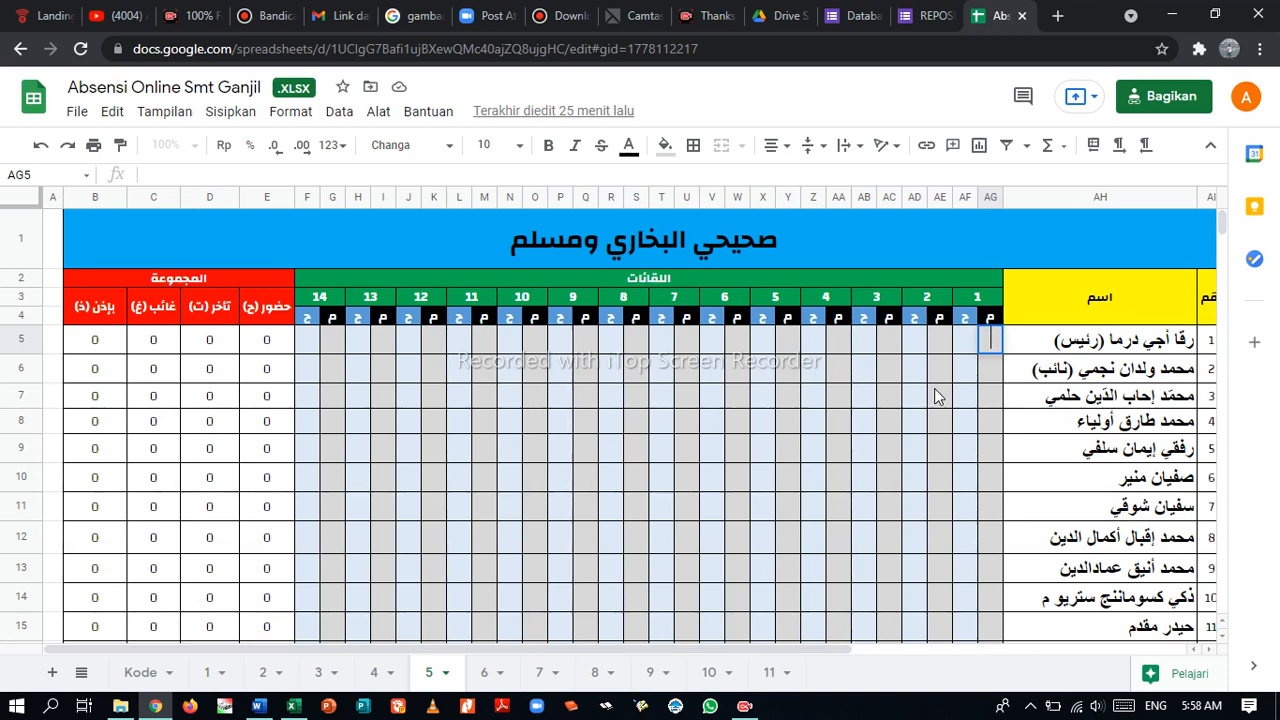
{"action": "key", "text": "super+space"}
{"action": "key", "text": "Return"}
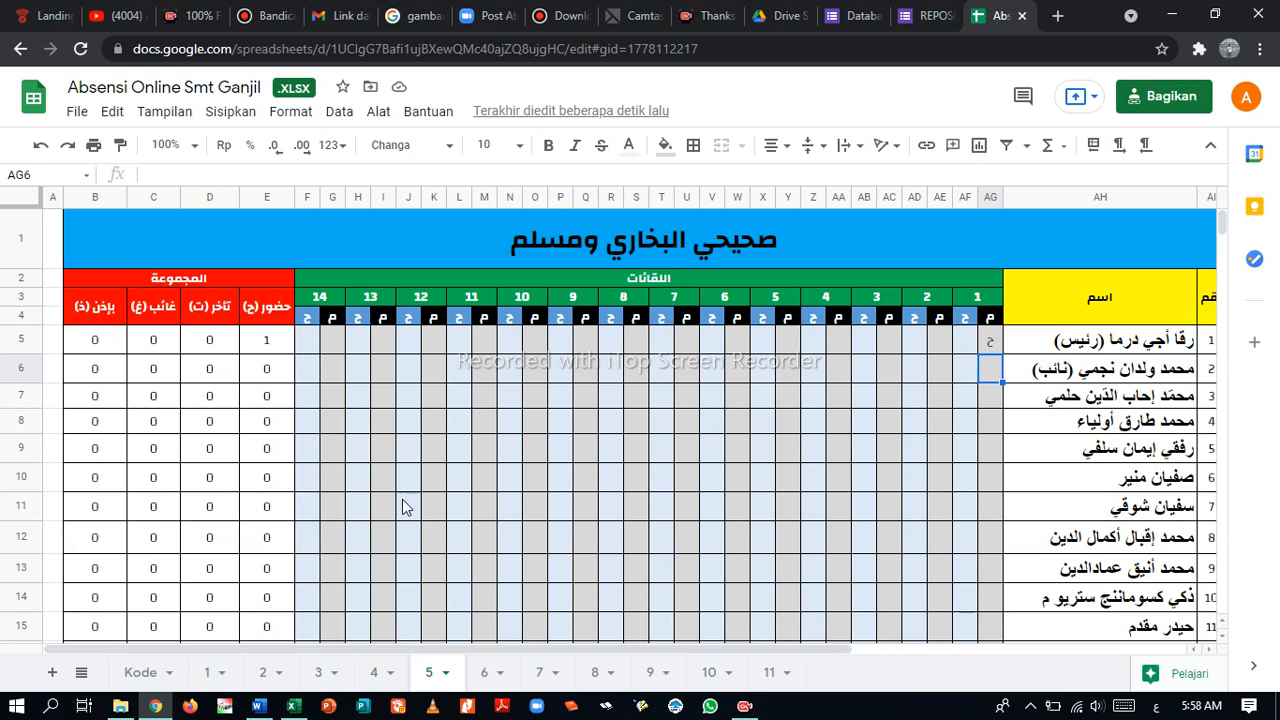
Enter ت, غ and ذ for the second, third and fourth students in the م column of meeting 1
{"action": "left_click", "coordinate": [992, 342]}
{"action": "scroll", "coordinate": [809, 440], "scroll_direction": "down", "scroll_amount": 1}
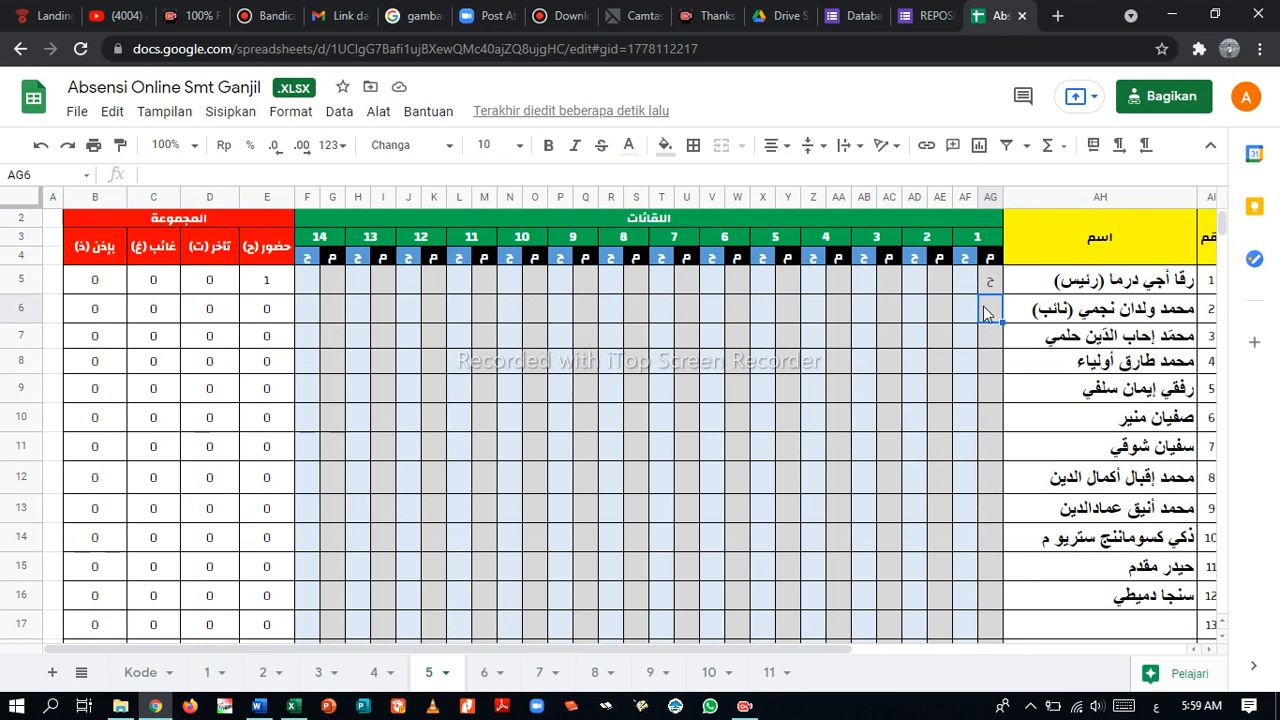
{"action": "left_click", "coordinate": [985, 307]}
{"action": "type", "text": "ت"}
{"action": "key", "text": "Return"}
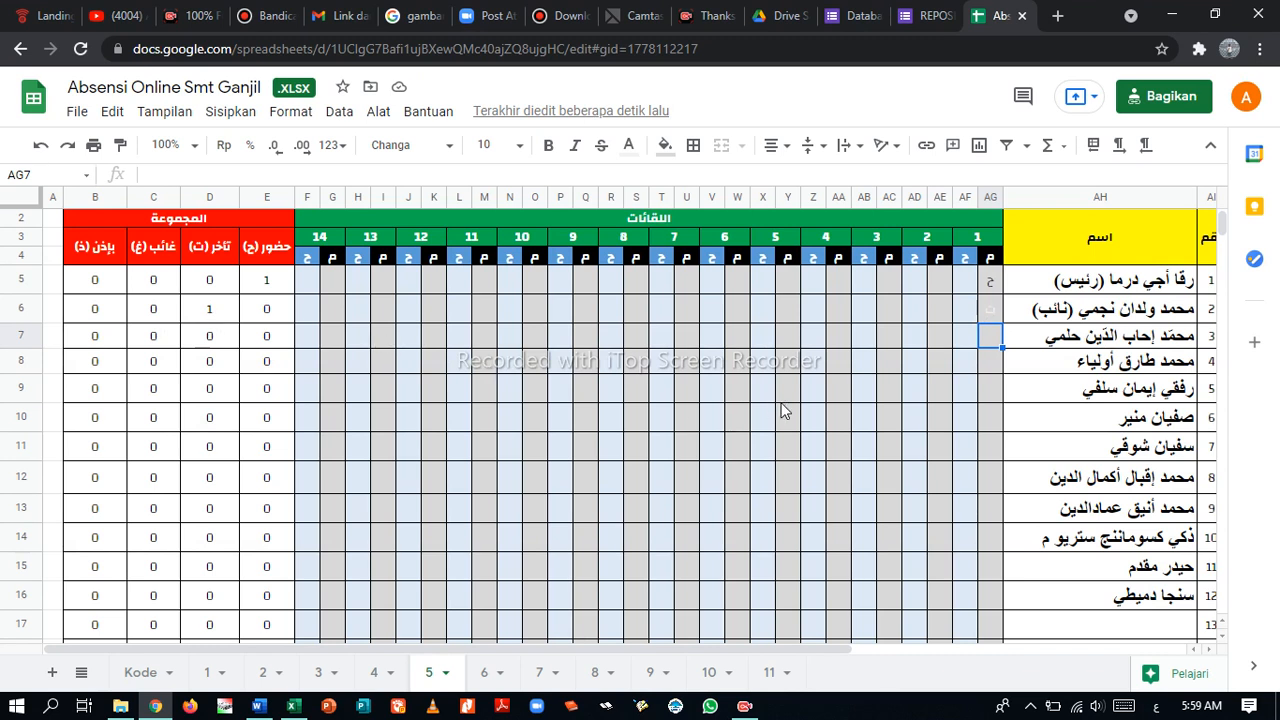
{"action": "type", "text": "غ"}
{"action": "key", "text": "Return"}
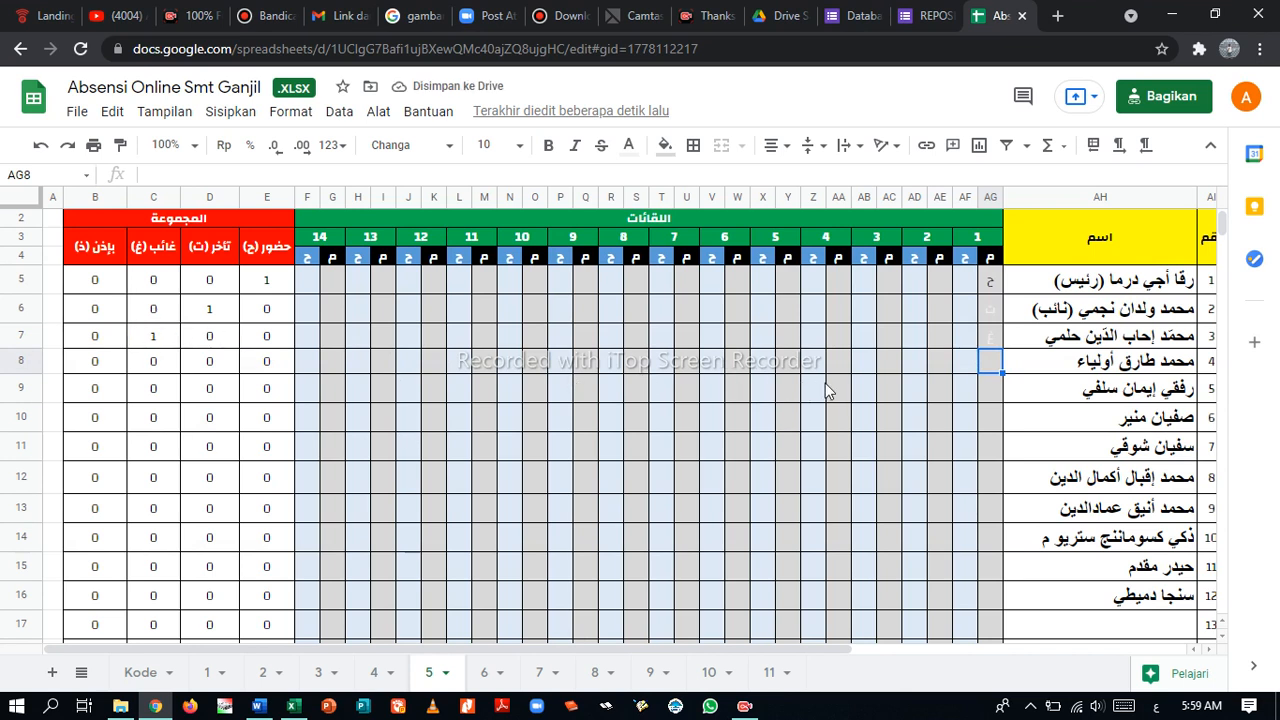
{"action": "type", "text": "ذ"}
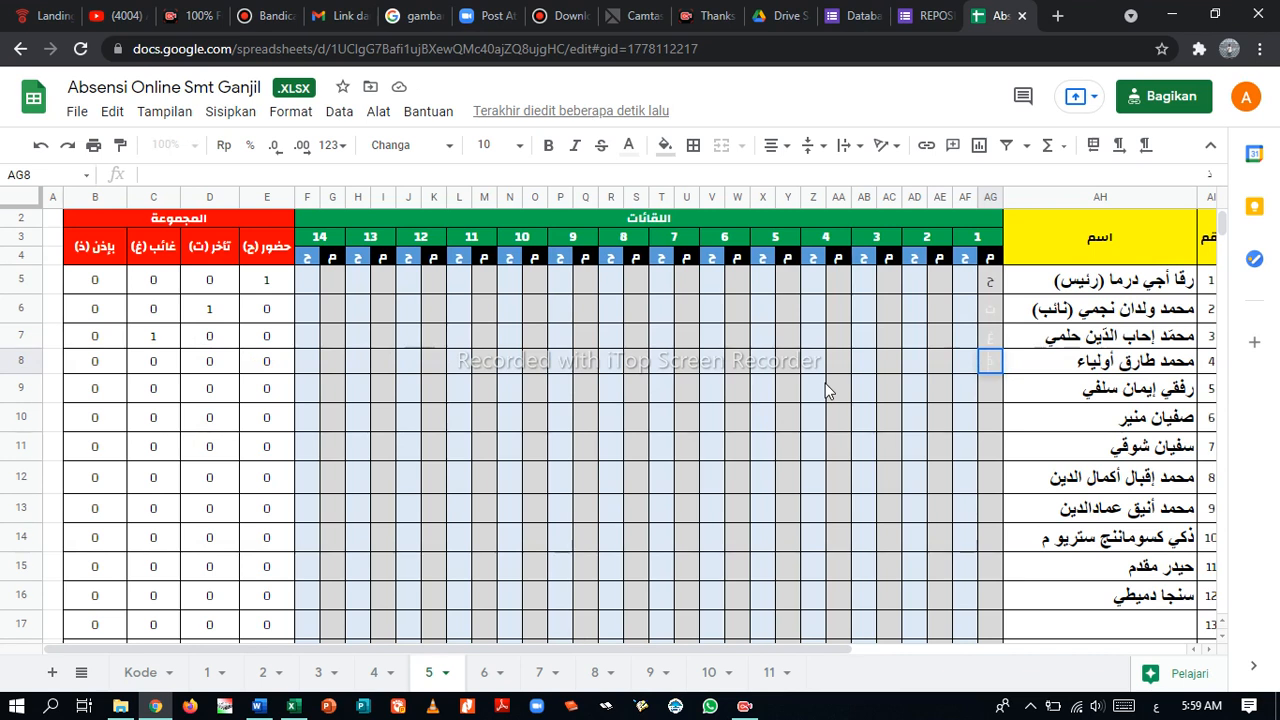
{"action": "key", "text": "Return"}
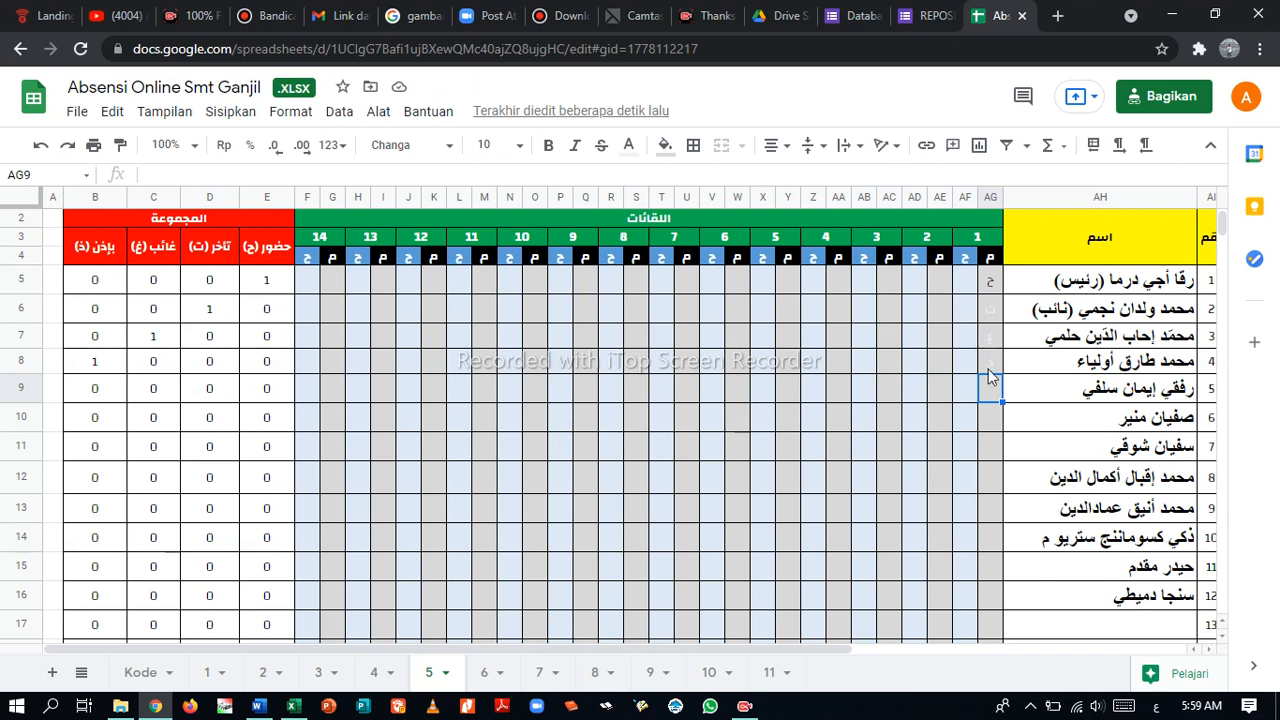
Fill the first student's ح mark down the meeting 1 م column through the twelfth student, cells AG5:AG16
{"action": "left_click", "coordinate": [995, 280]}
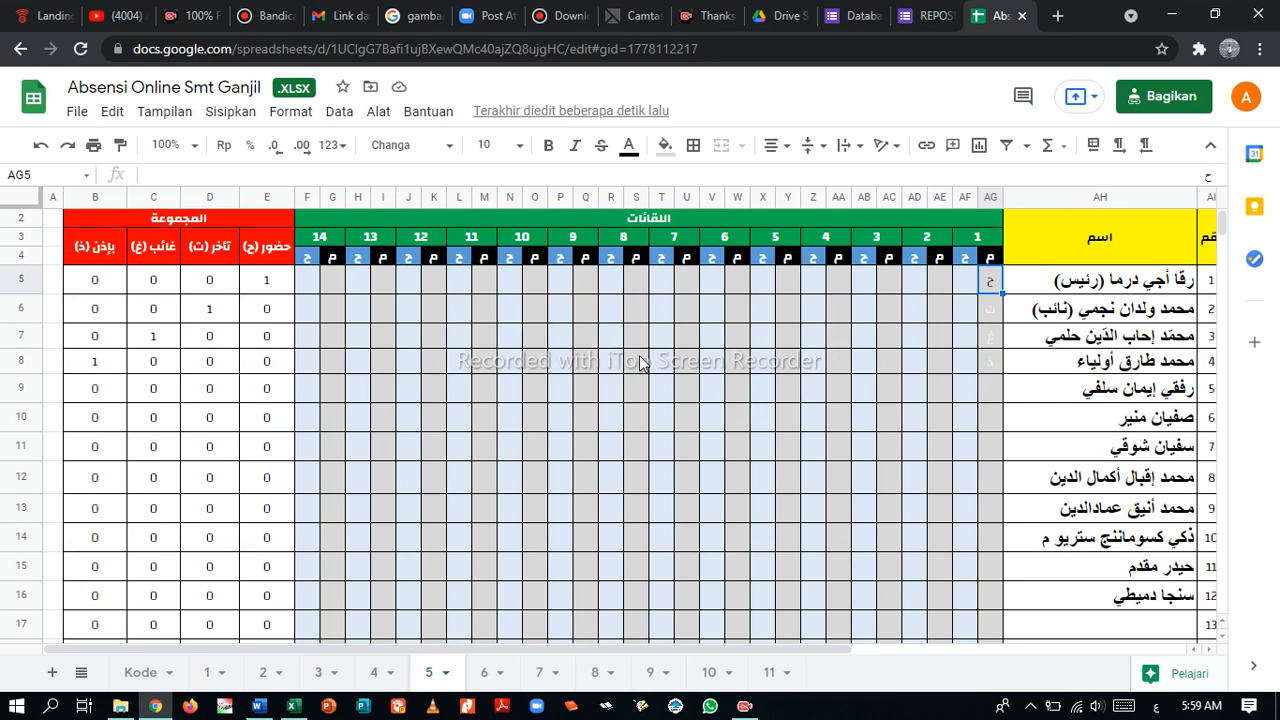
{"action": "scroll", "coordinate": [640, 363], "scroll_direction": "up", "scroll_amount": 1}
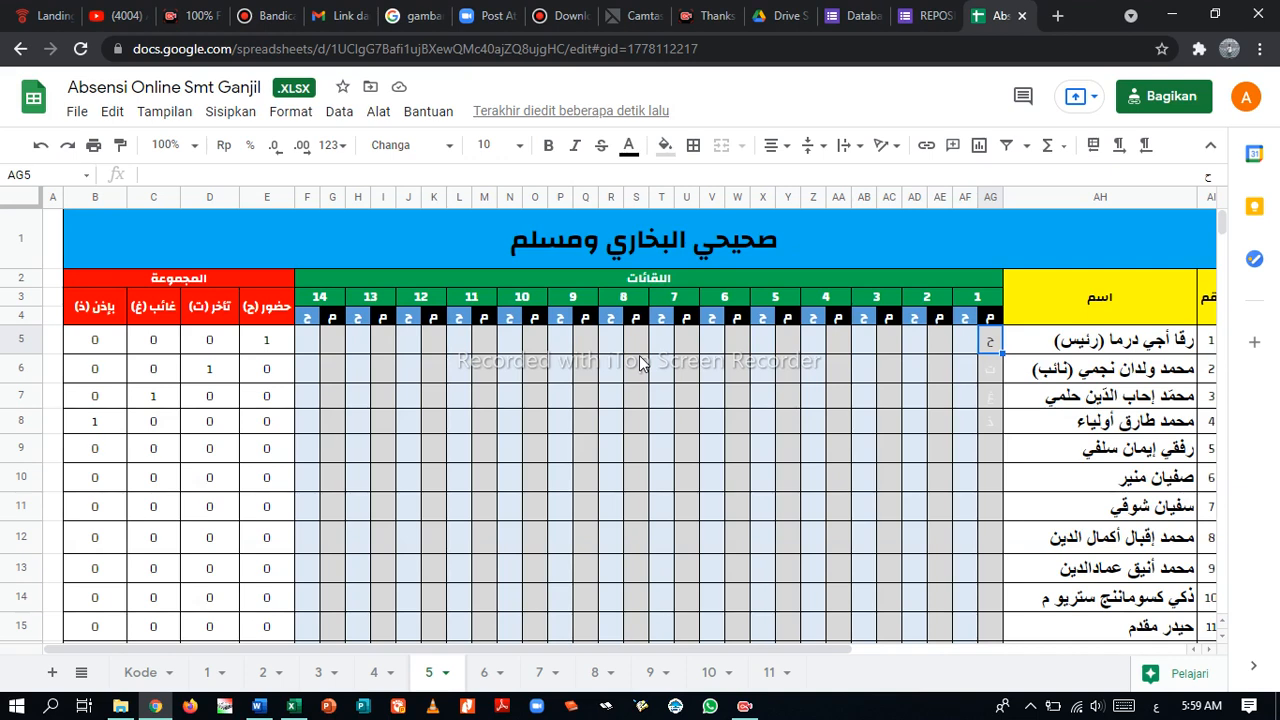
{"action": "scroll", "coordinate": [640, 363], "scroll_direction": "down", "scroll_amount": 1}
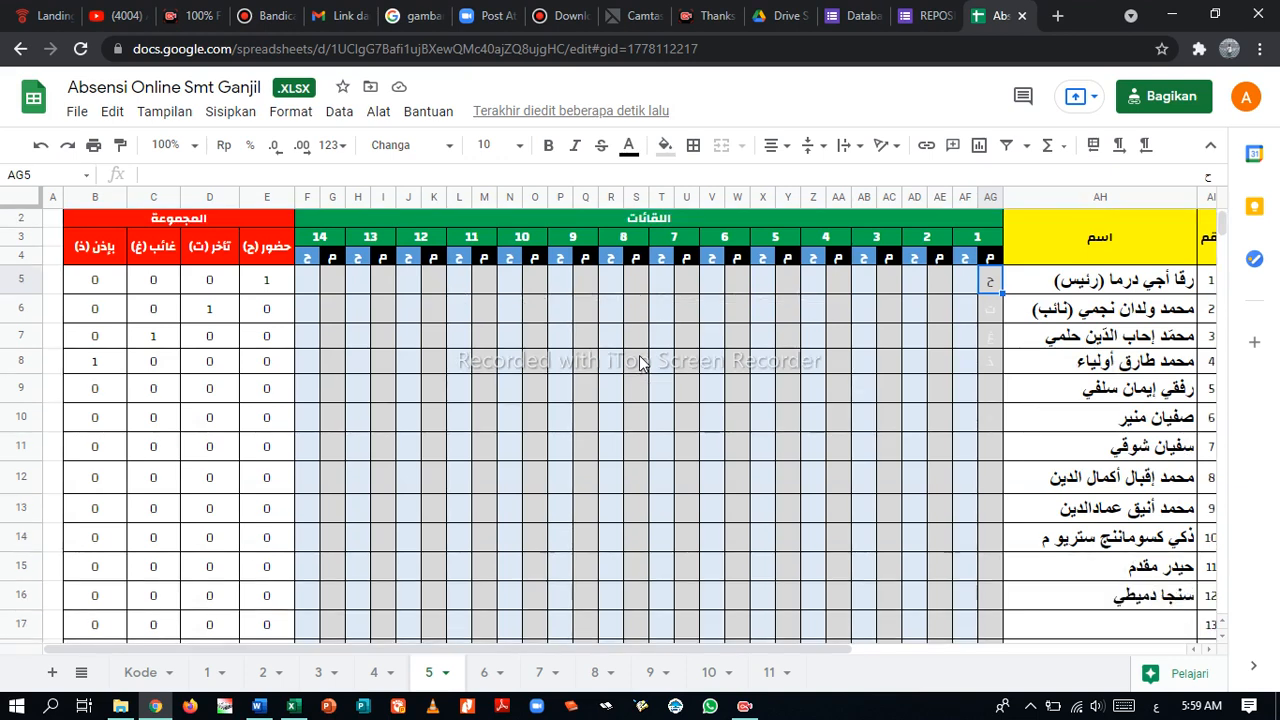
{"action": "scroll", "coordinate": [640, 363], "scroll_direction": "down", "scroll_amount": 1}
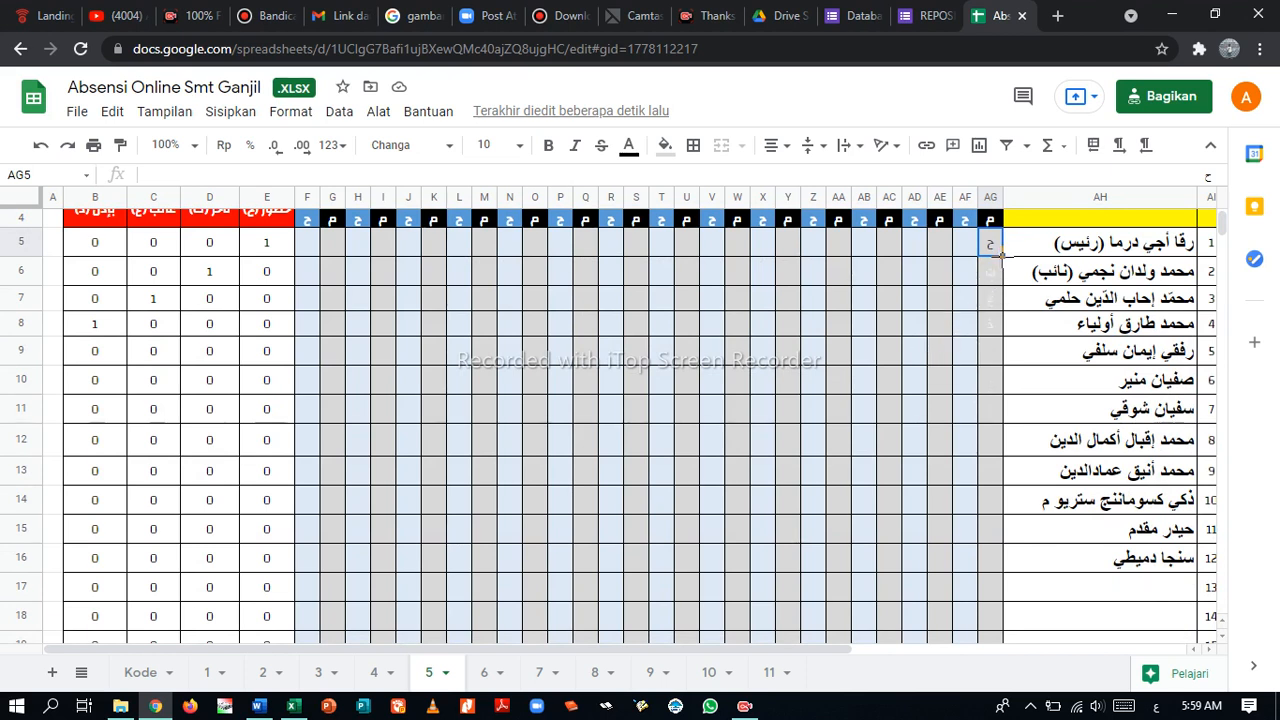
{"action": "left_click_drag", "start_coordinate": [1001, 256], "coordinate": [1004, 568]}
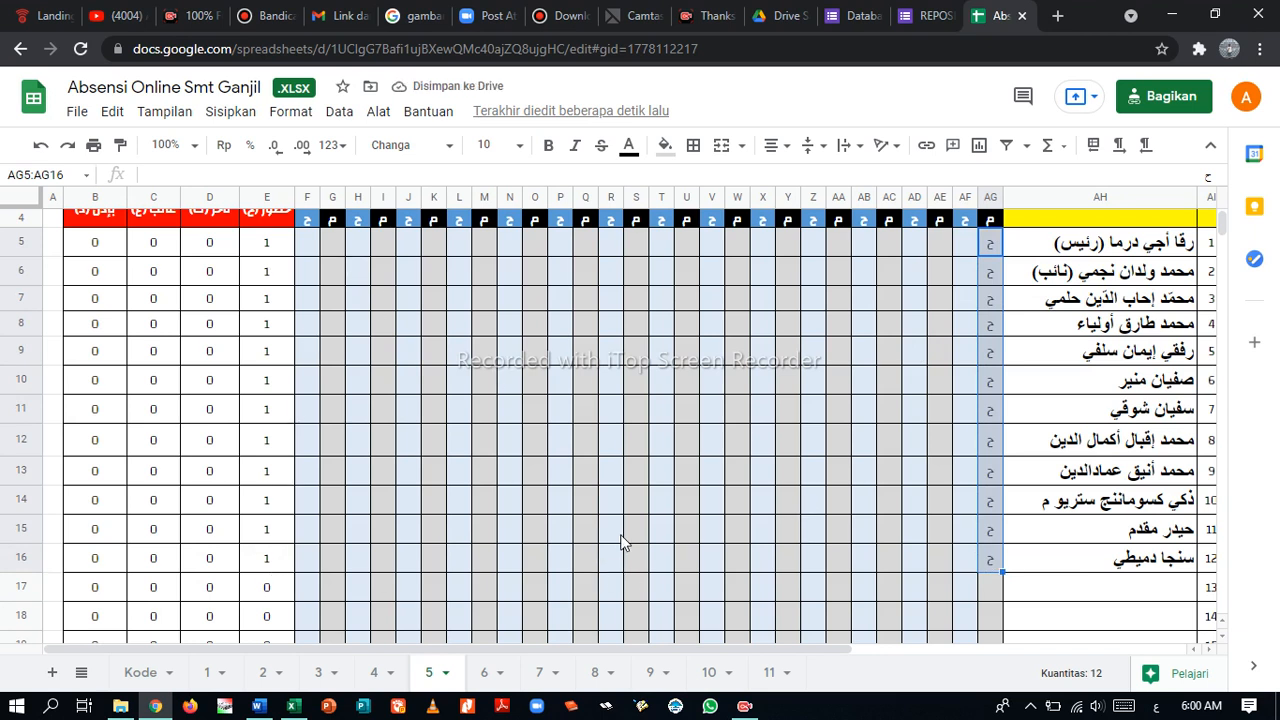
{"action": "left_click", "coordinate": [924, 483]}
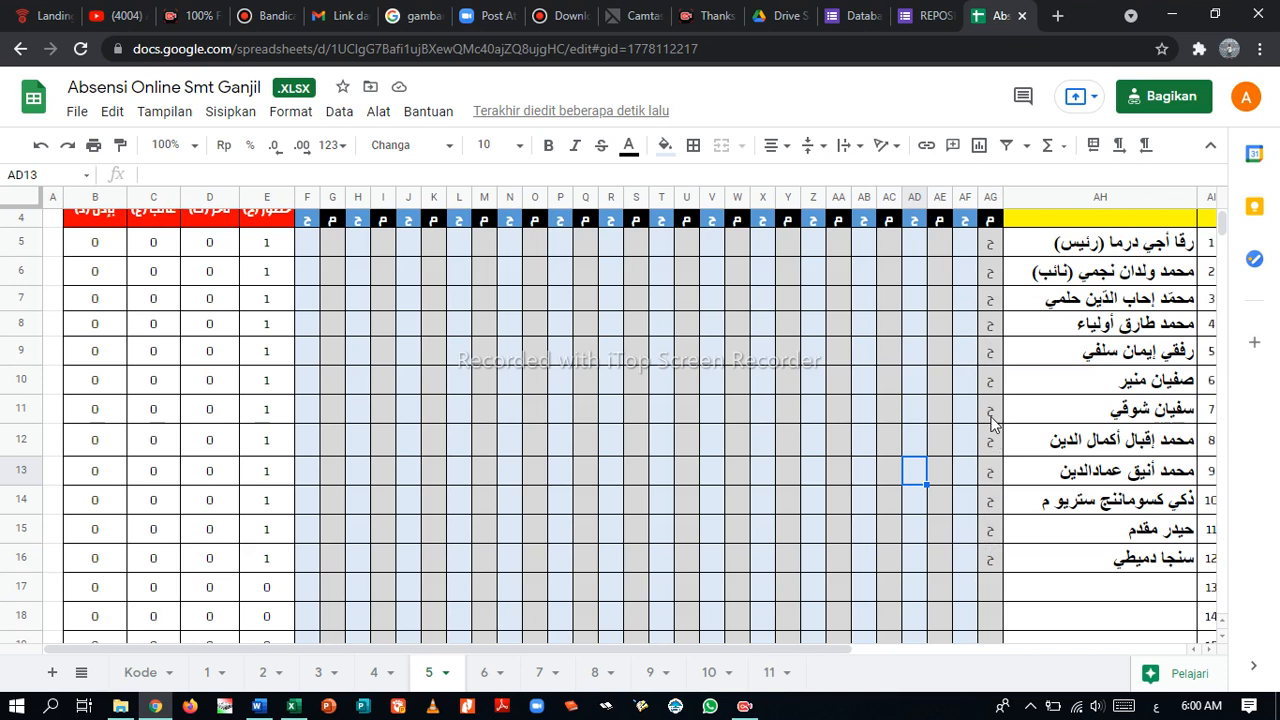
Change the fourth student's mark in the meeting 1 م column, cell AG8, to ت
{"action": "left_click", "coordinate": [990, 326]}
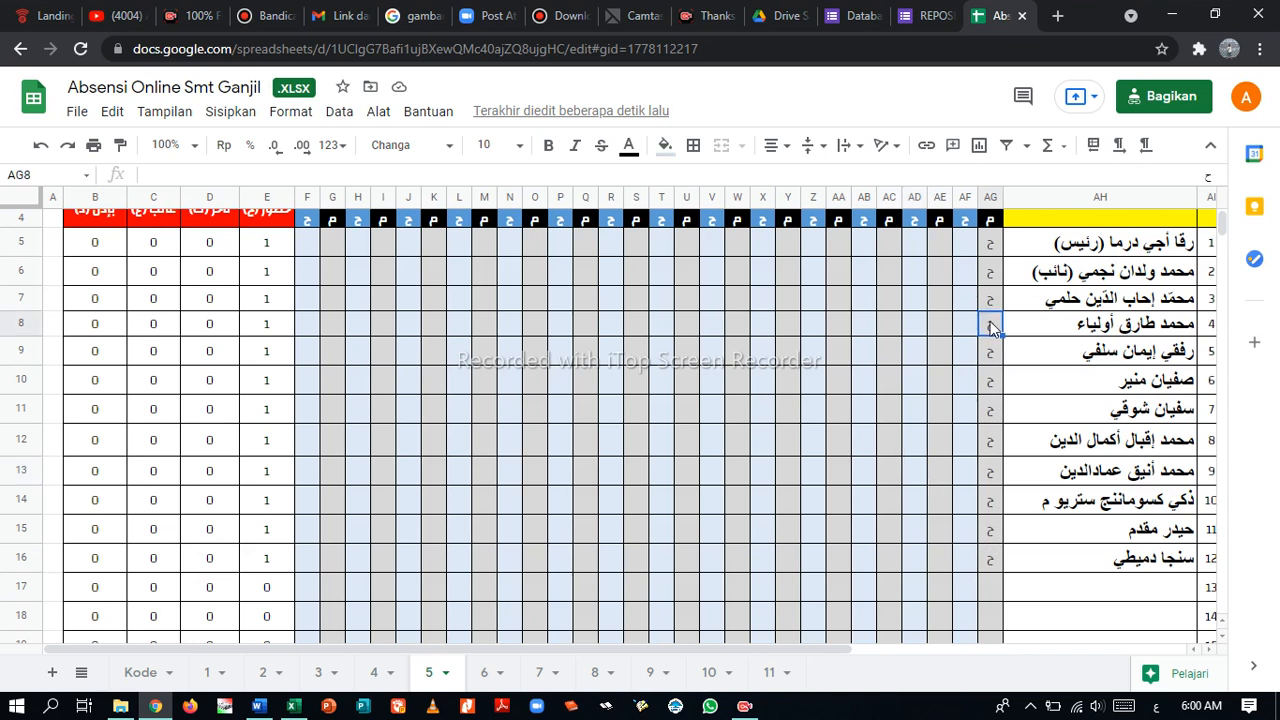
{"action": "type", "text": "ت"}
{"action": "key", "text": "Return"}
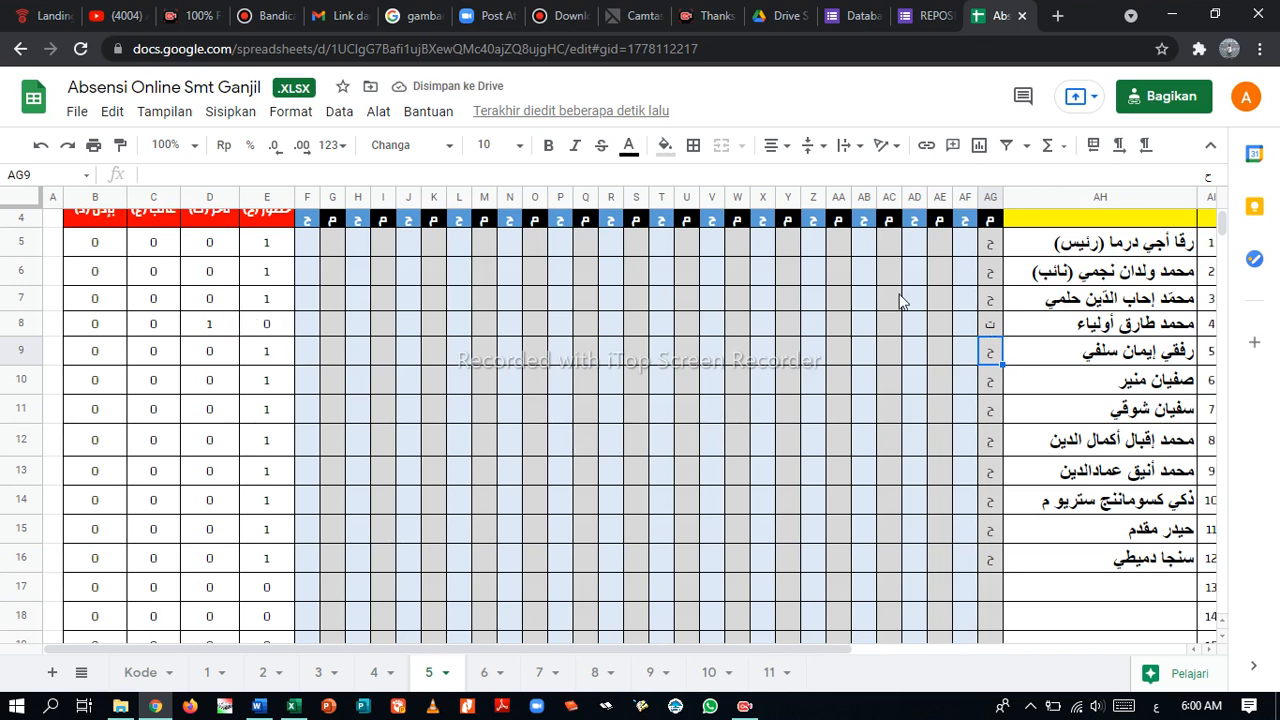
Enter ح for the first student in meeting 1's second column, cell AF5, and fill it down through AF17
{"action": "scroll", "coordinate": [926, 328], "scroll_direction": "up", "scroll_amount": 2}
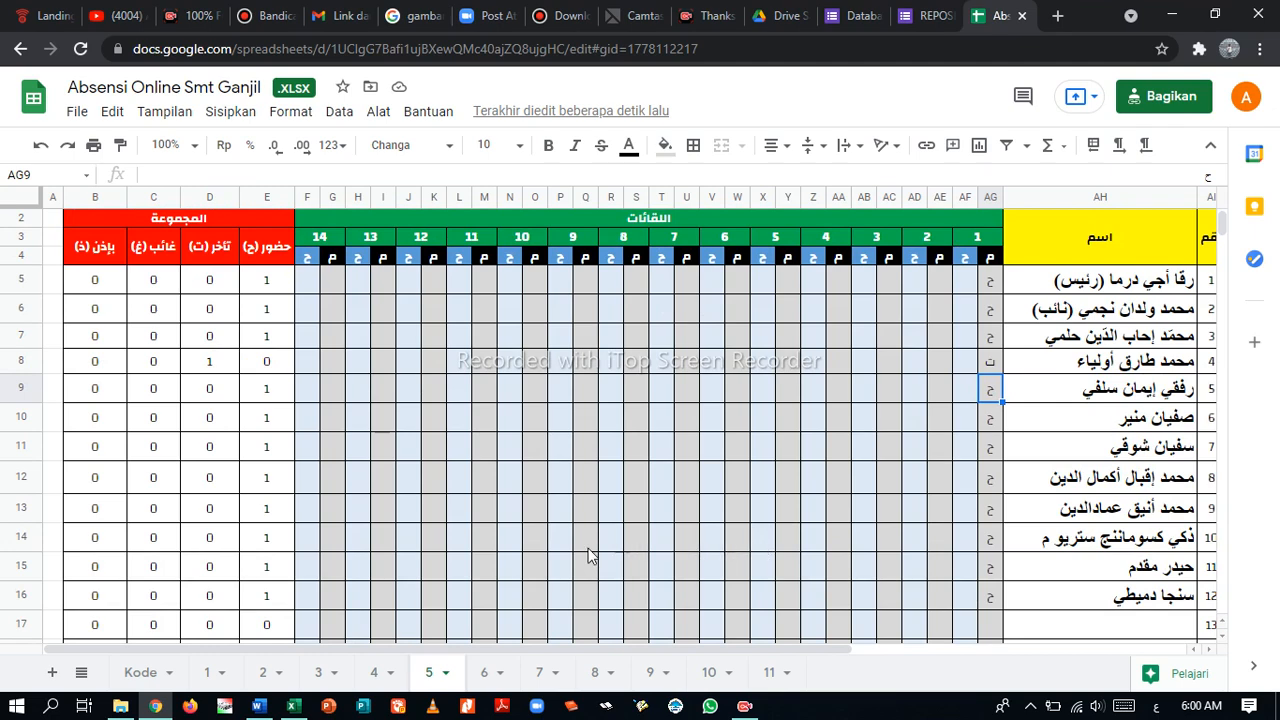
{"action": "scroll", "coordinate": [778, 462], "scroll_direction": "down", "scroll_amount": 10}
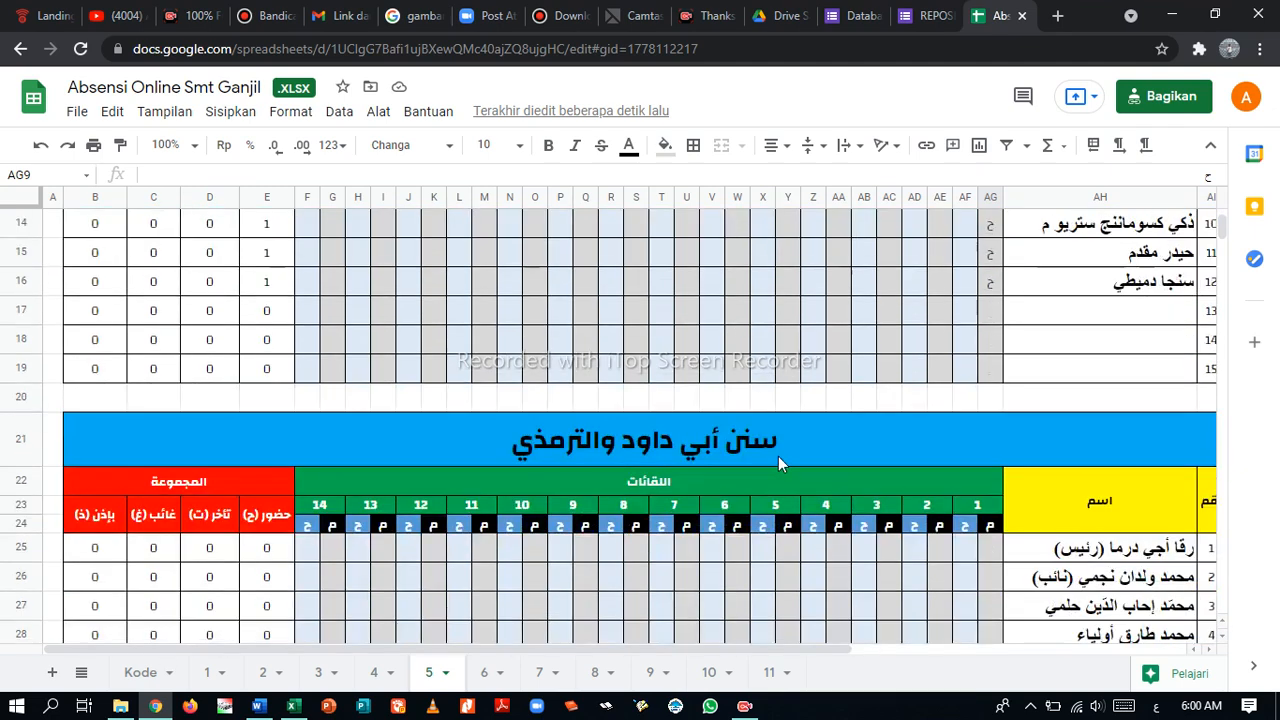
{"action": "scroll", "coordinate": [780, 464], "scroll_direction": "up", "scroll_amount": 7}
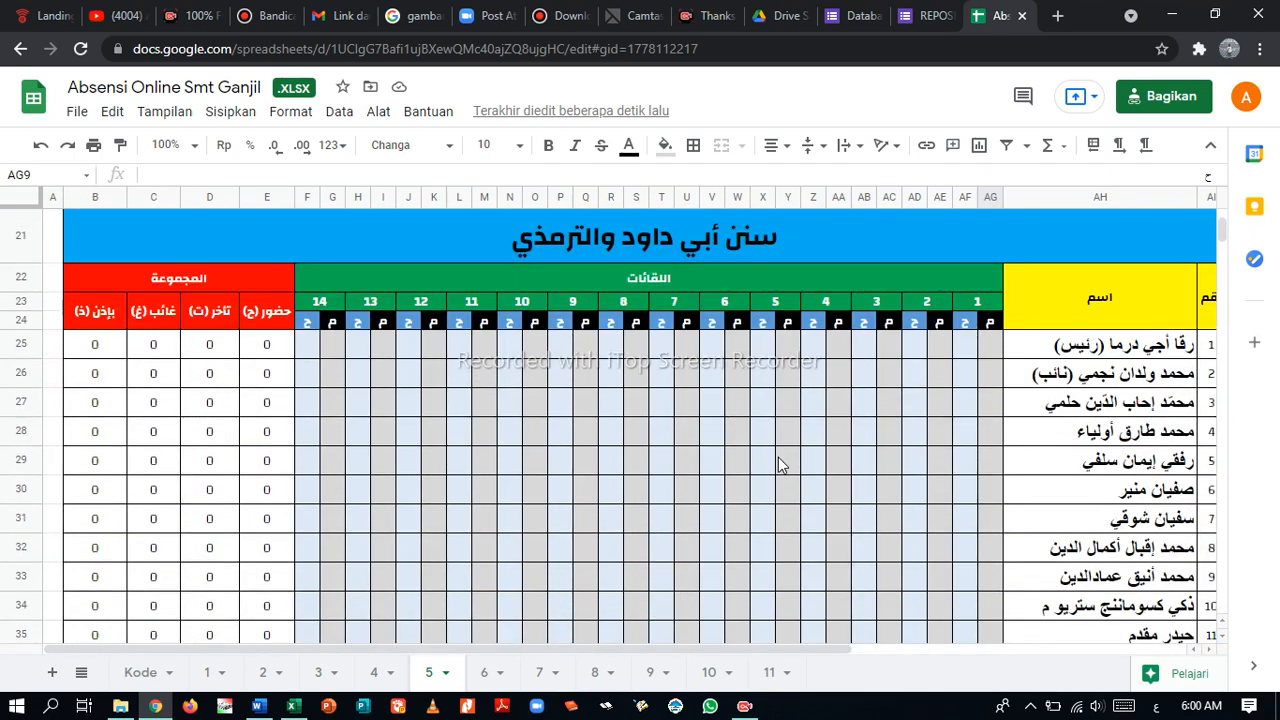
{"action": "scroll", "coordinate": [778, 462], "scroll_direction": "up", "scroll_amount": 4}
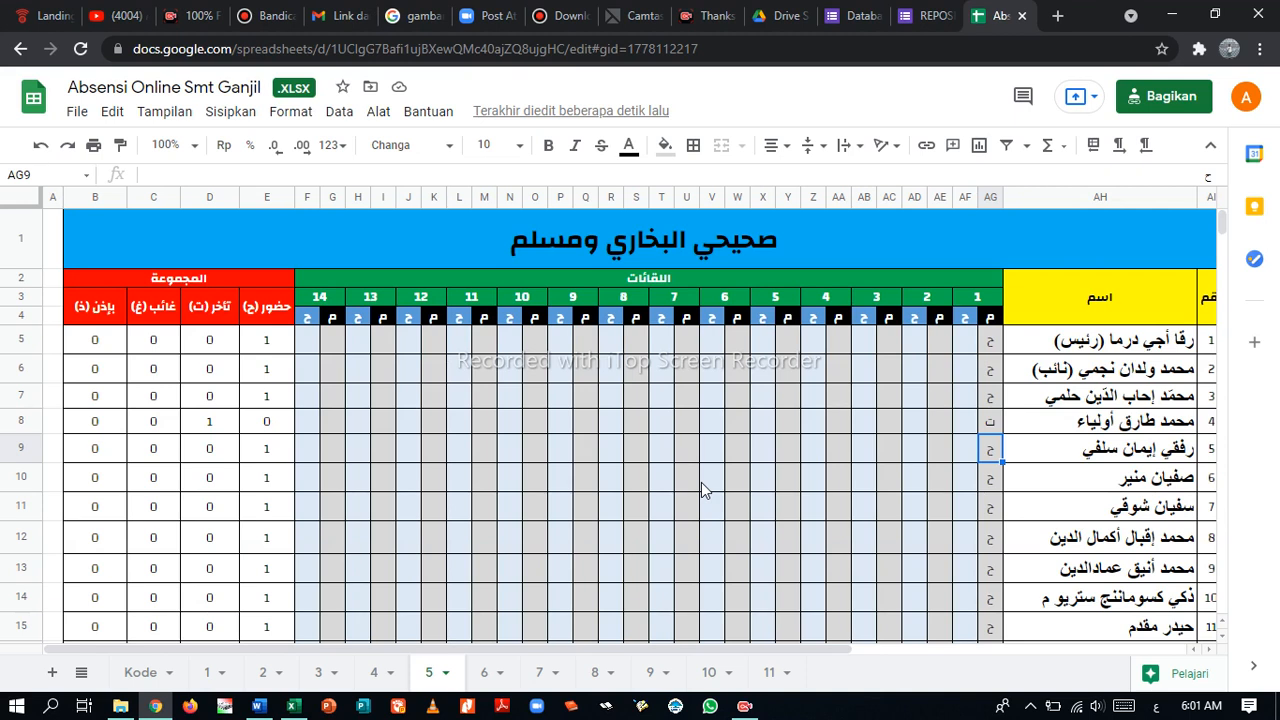
{"action": "left_click", "coordinate": [963, 343]}
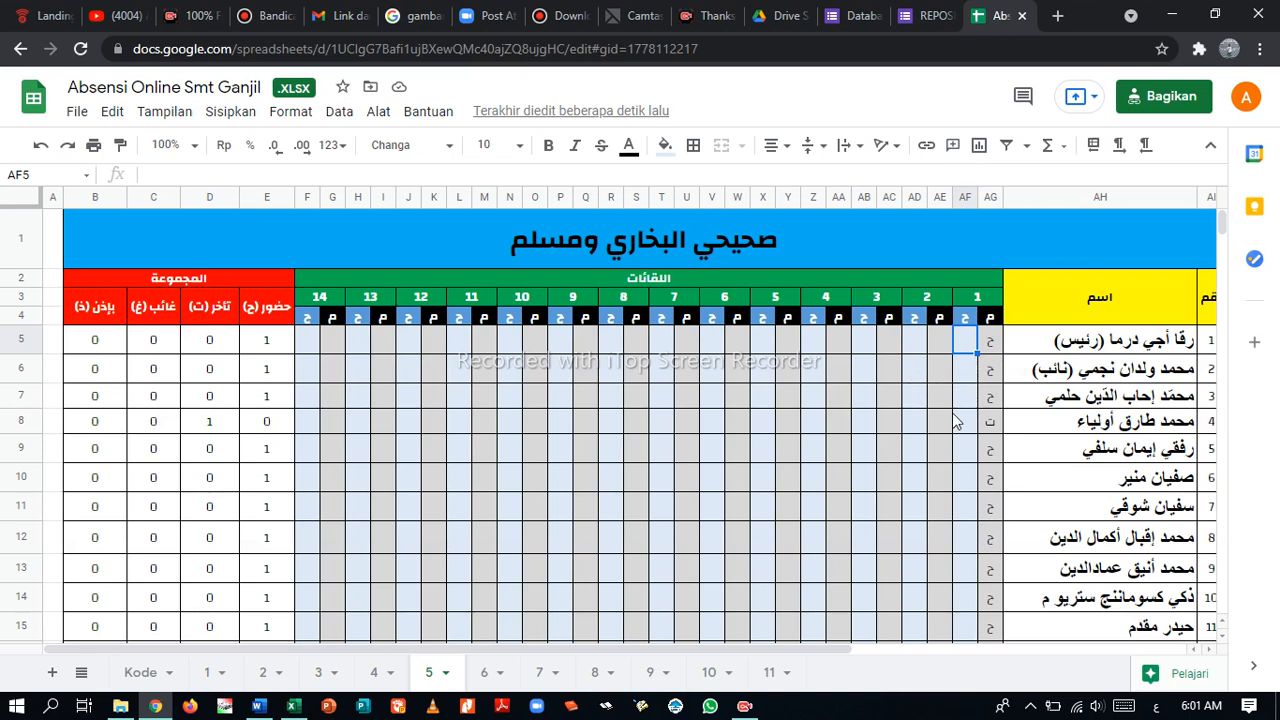
{"action": "type", "text": "ح"}
{"action": "key", "text": "Return"}
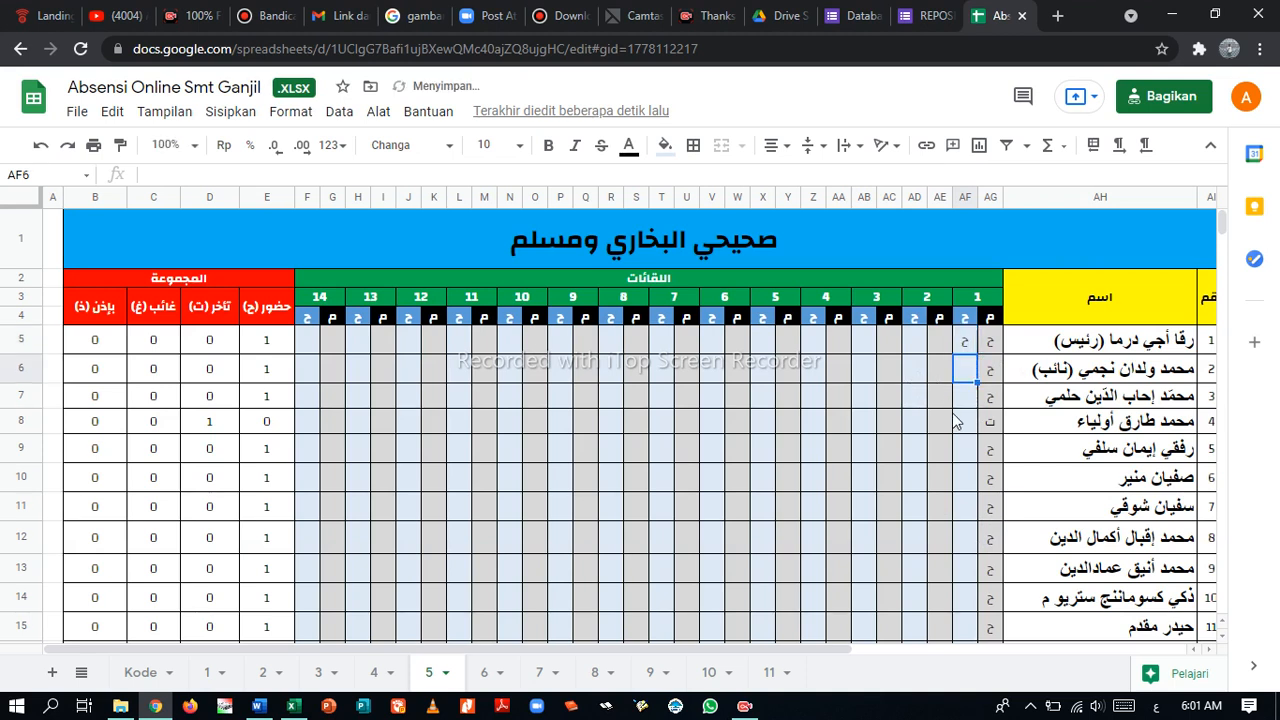
{"action": "left_click", "coordinate": [975, 341]}
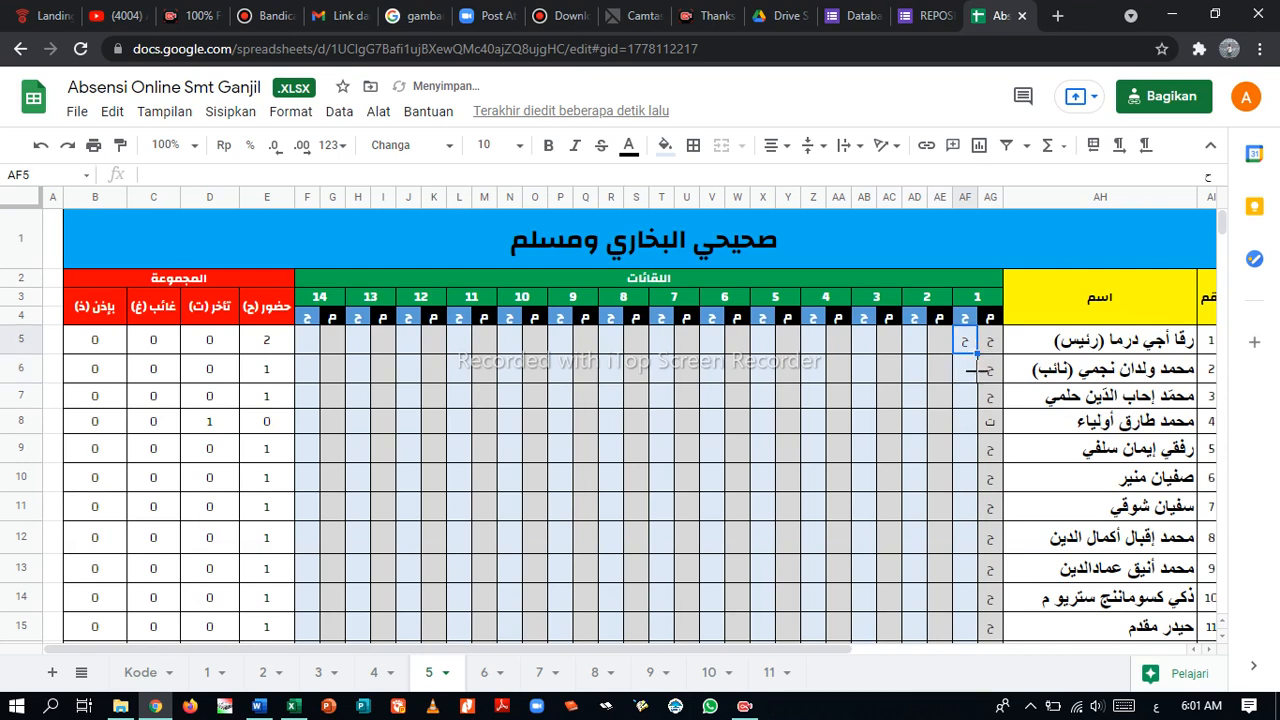
{"action": "left_click_drag", "start_coordinate": [980, 650], "coordinate": [968, 569]}
Clear the extra ح mark in cell AF17, the empty row below the twelfth student
{"action": "left_click", "coordinate": [968, 569]}
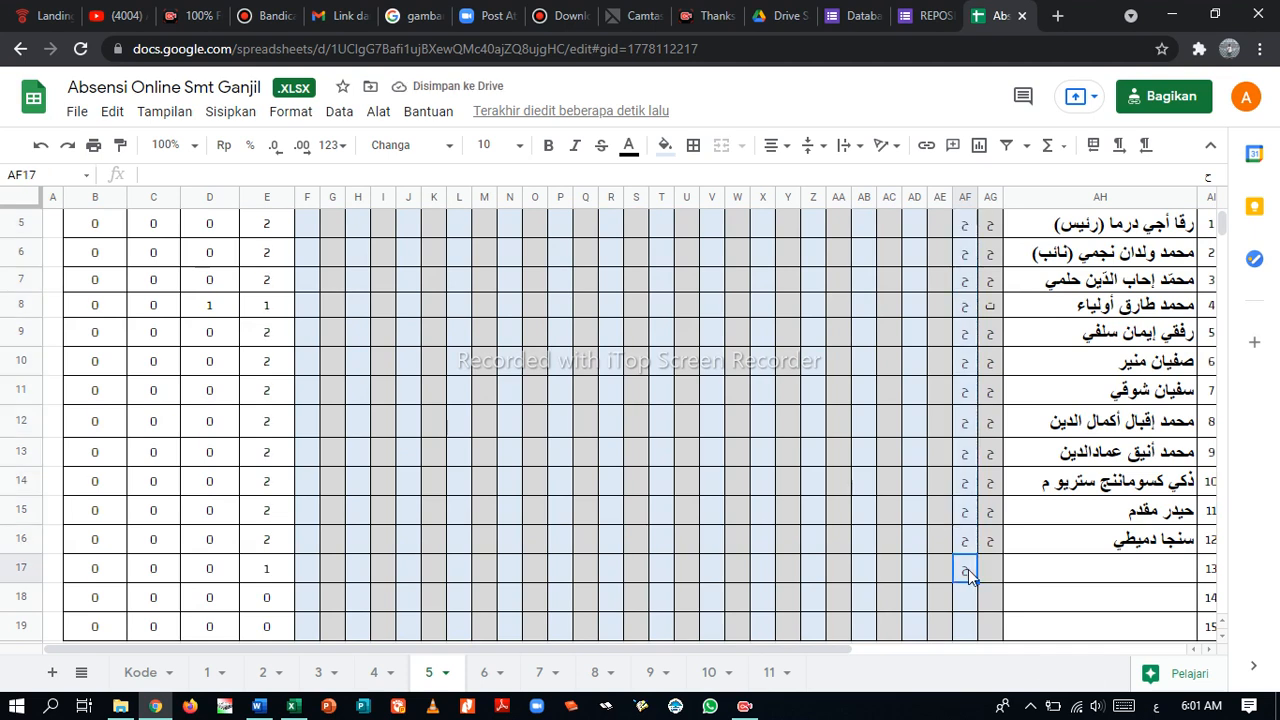
{"action": "key", "text": "Delete"}
{"action": "double_click", "coordinate": [968, 569]}
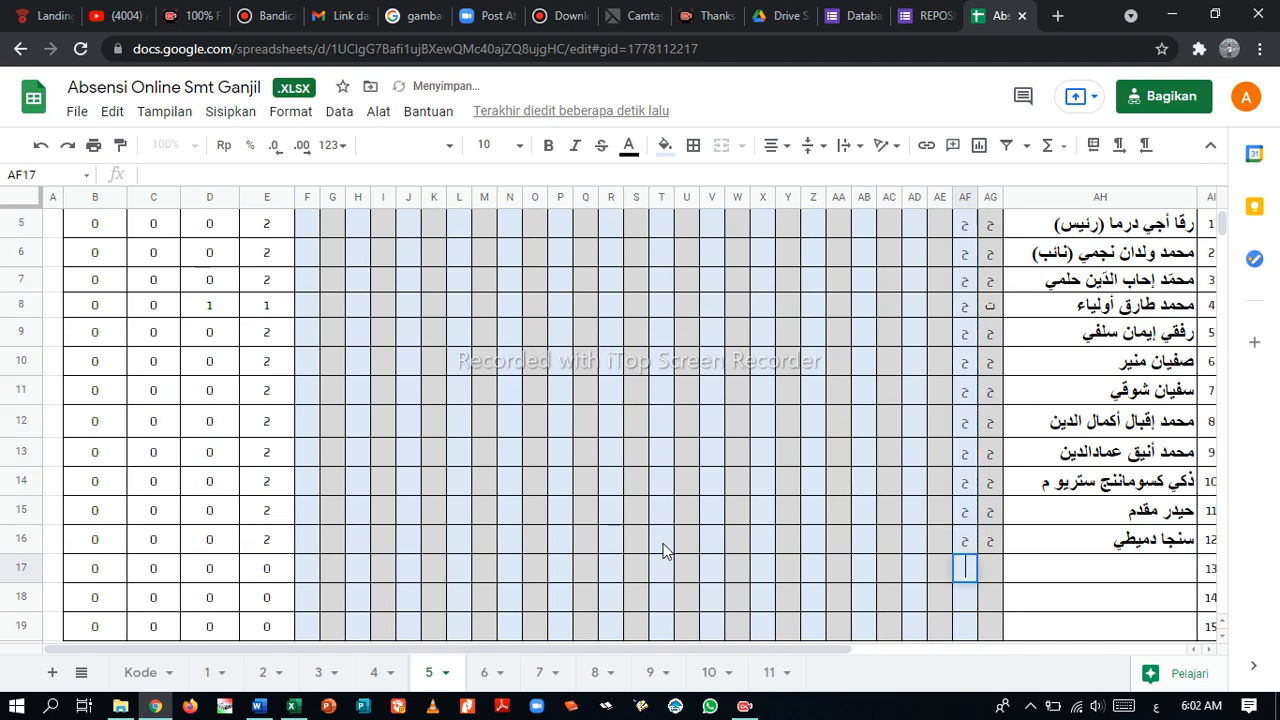
{"action": "scroll", "coordinate": [780, 535], "scroll_direction": "up", "scroll_amount": 2}
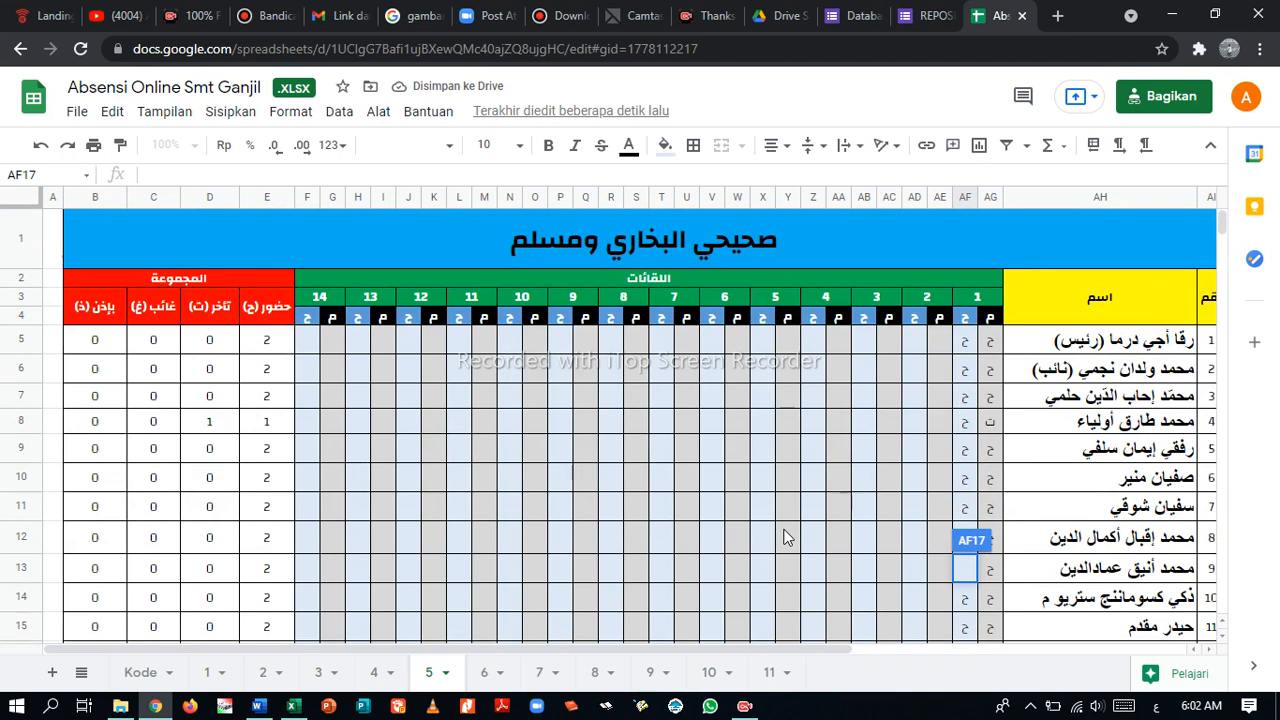
{"action": "scroll", "coordinate": [784, 537], "scroll_direction": "down", "scroll_amount": 2}
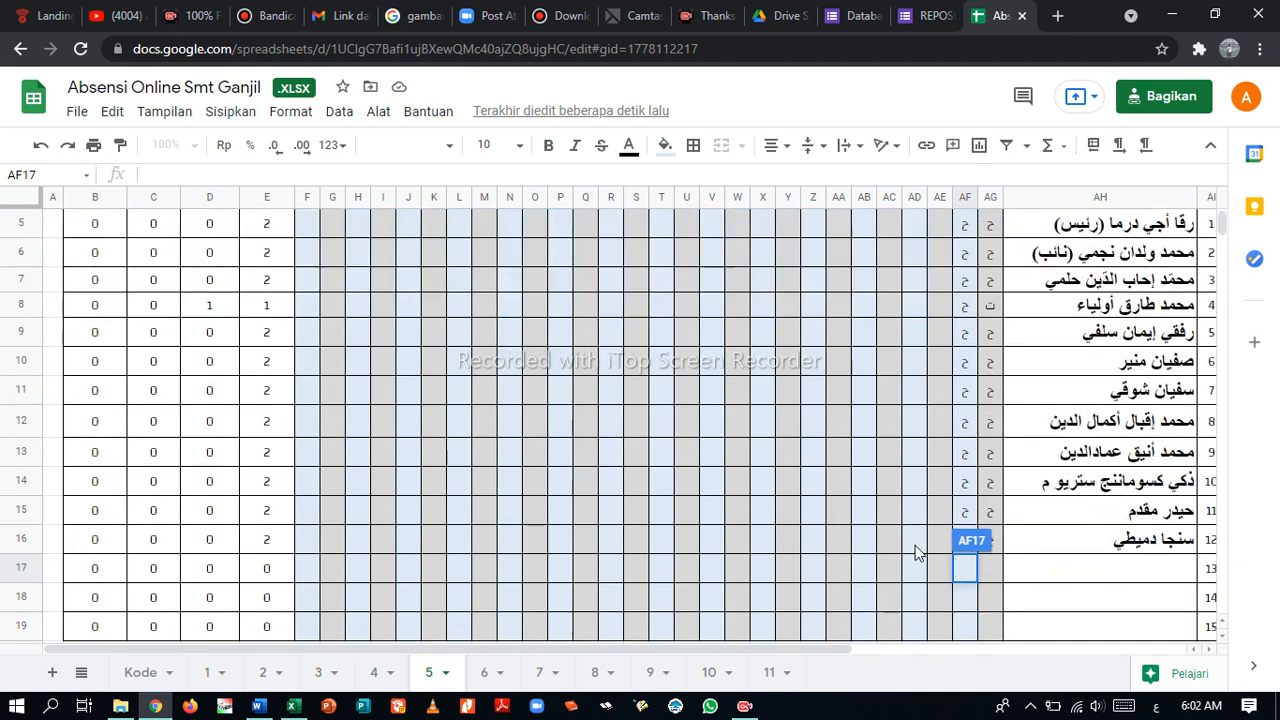
{"action": "key", "text": "Return"}
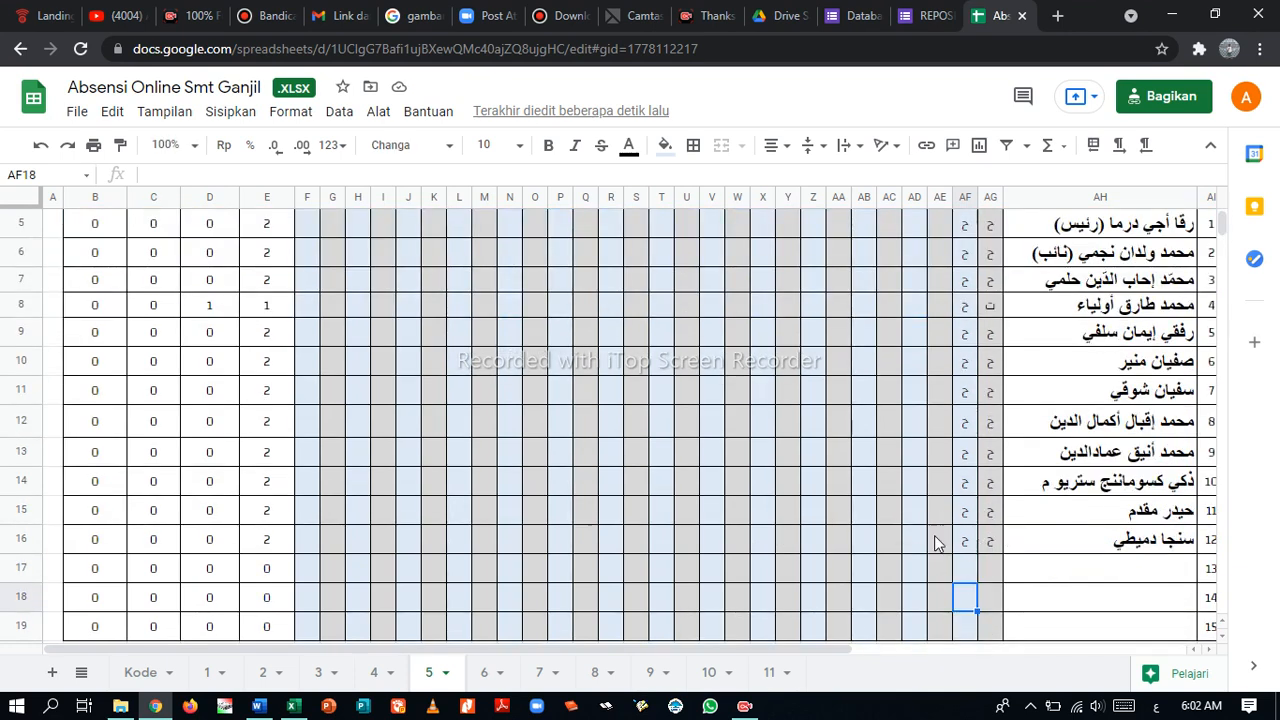
Review the meeting 1 marks and the other subject tables on sheet 5, down to العقيدة وعلم الحديث and back
{"action": "scroll", "coordinate": [920, 543], "scroll_direction": "up", "scroll_amount": 2}
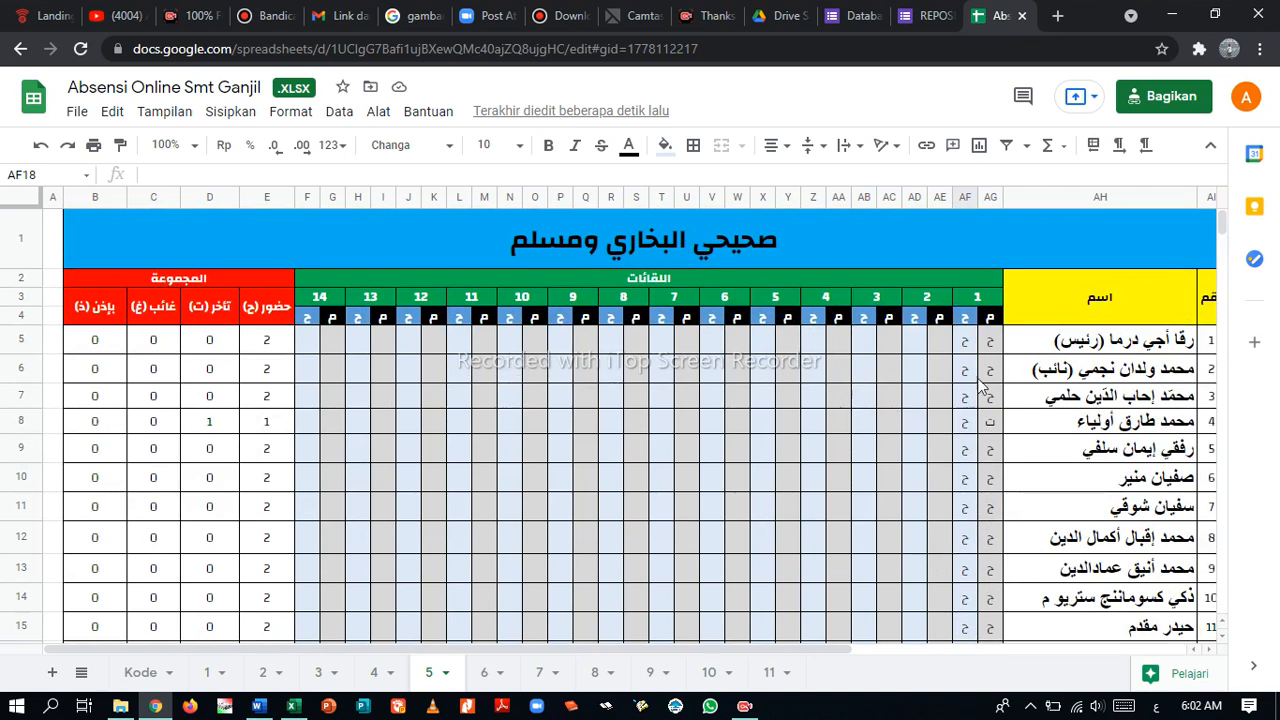
{"action": "scroll", "coordinate": [982, 511], "scroll_direction": "down", "scroll_amount": 1}
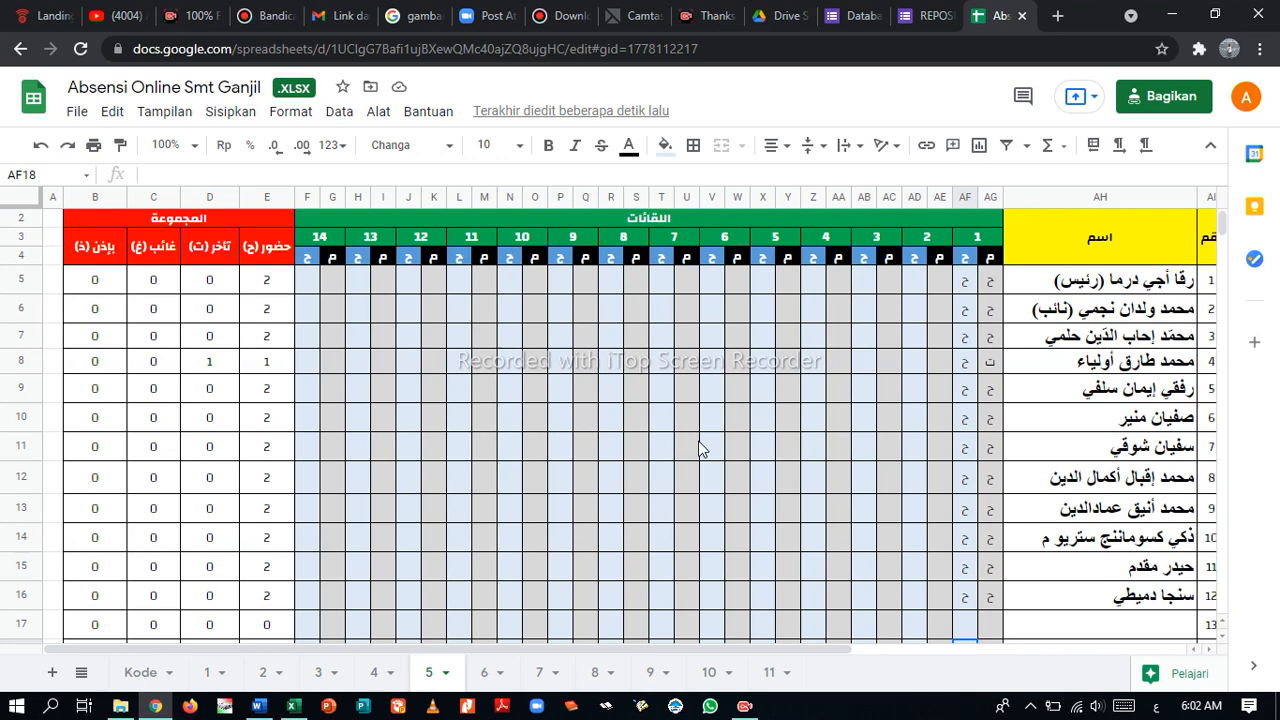
{"action": "scroll", "coordinate": [700, 449], "scroll_direction": "down", "scroll_amount": 1}
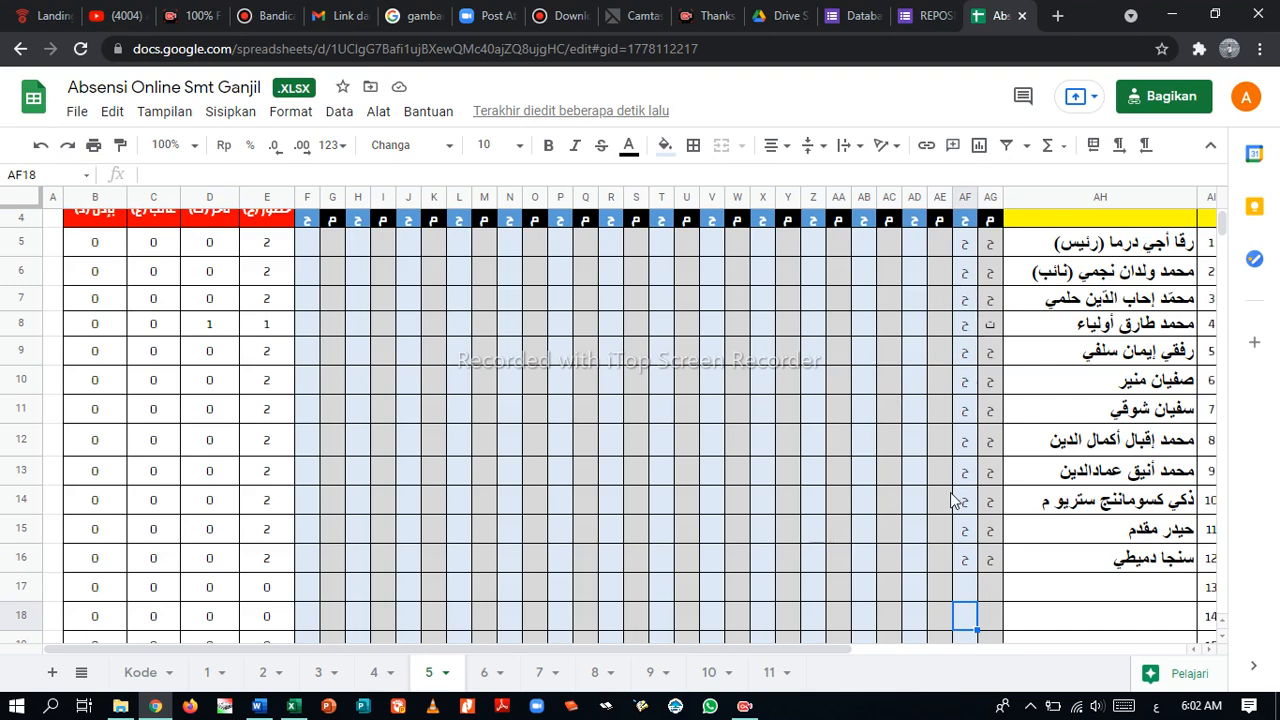
{"action": "scroll", "coordinate": [980, 405], "scroll_direction": "up", "scroll_amount": 1}
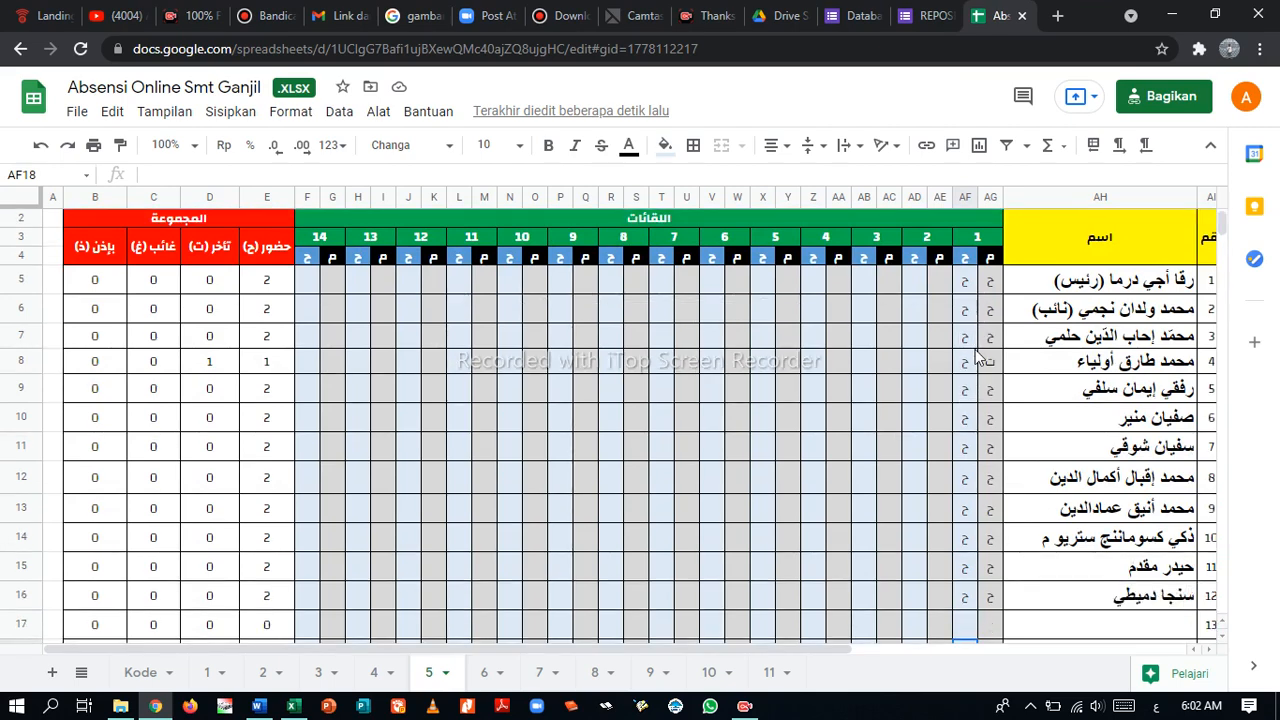
{"action": "scroll", "coordinate": [953, 500], "scroll_direction": "down", "scroll_amount": 2}
{"action": "scroll", "coordinate": [951, 512], "scroll_direction": "down", "scroll_amount": 3}
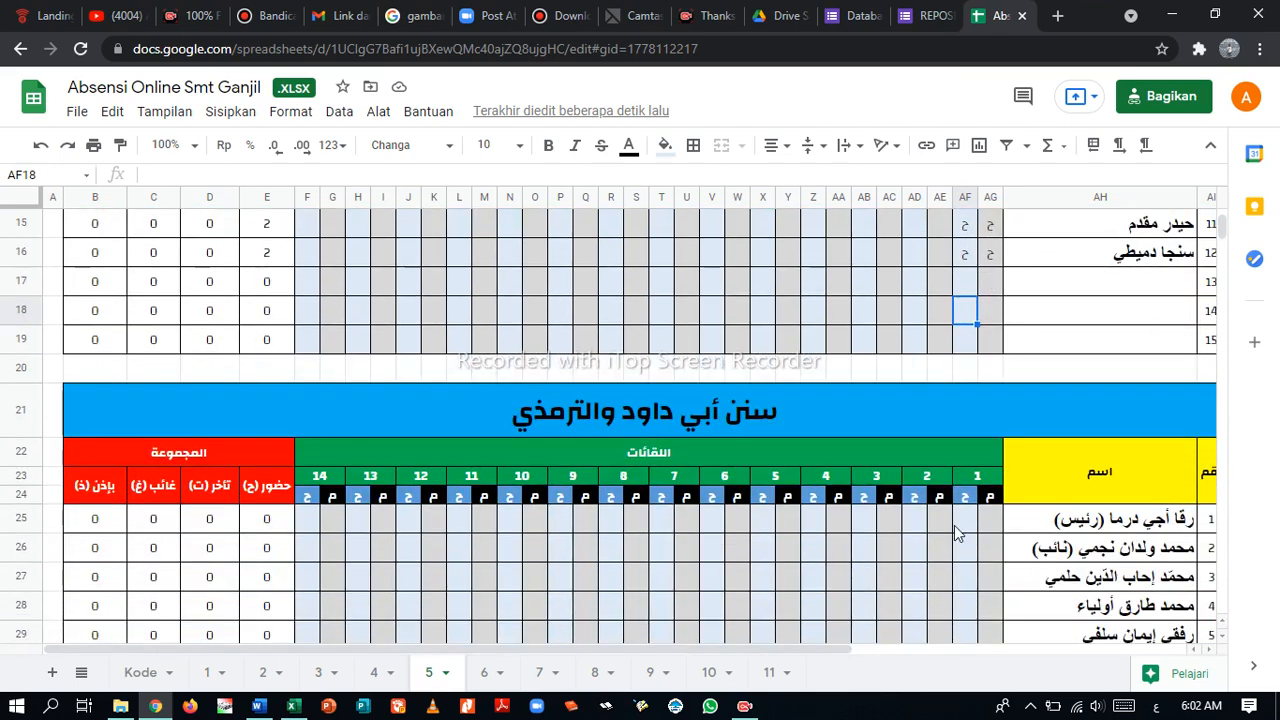
{"action": "scroll", "coordinate": [975, 535], "scroll_direction": "down", "scroll_amount": 11}
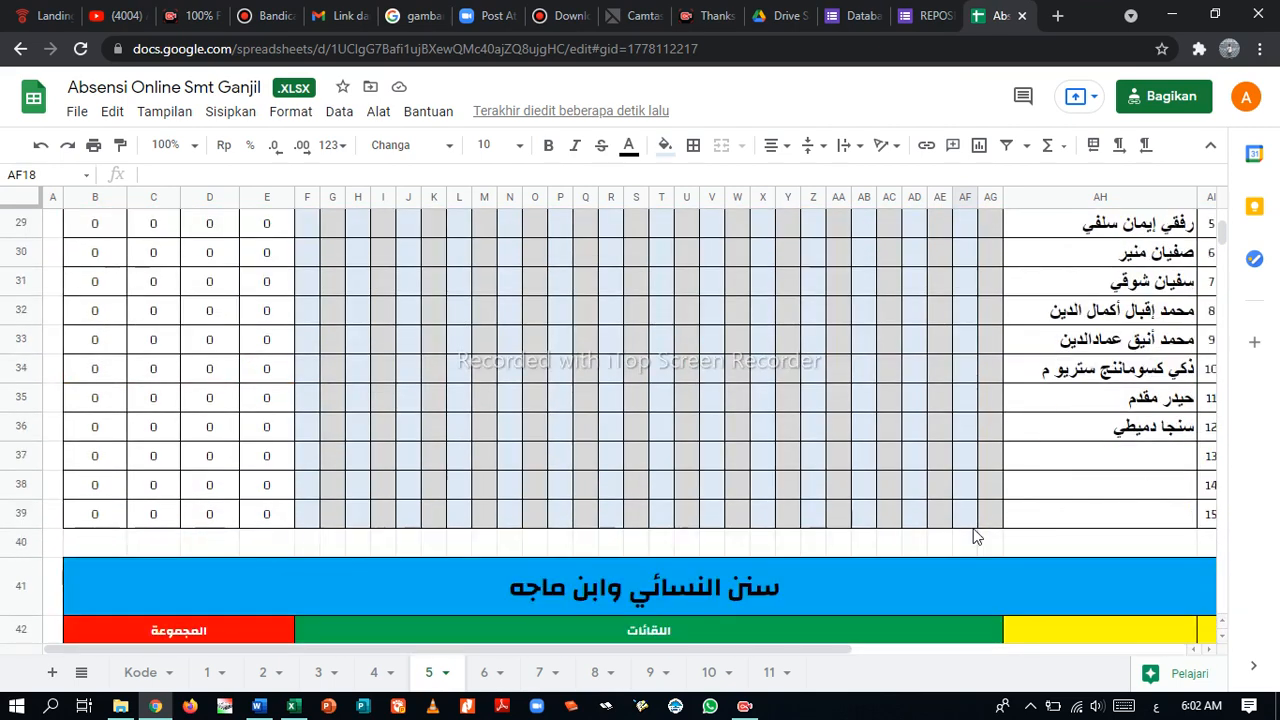
{"action": "scroll", "coordinate": [975, 535], "scroll_direction": "down", "scroll_amount": 9}
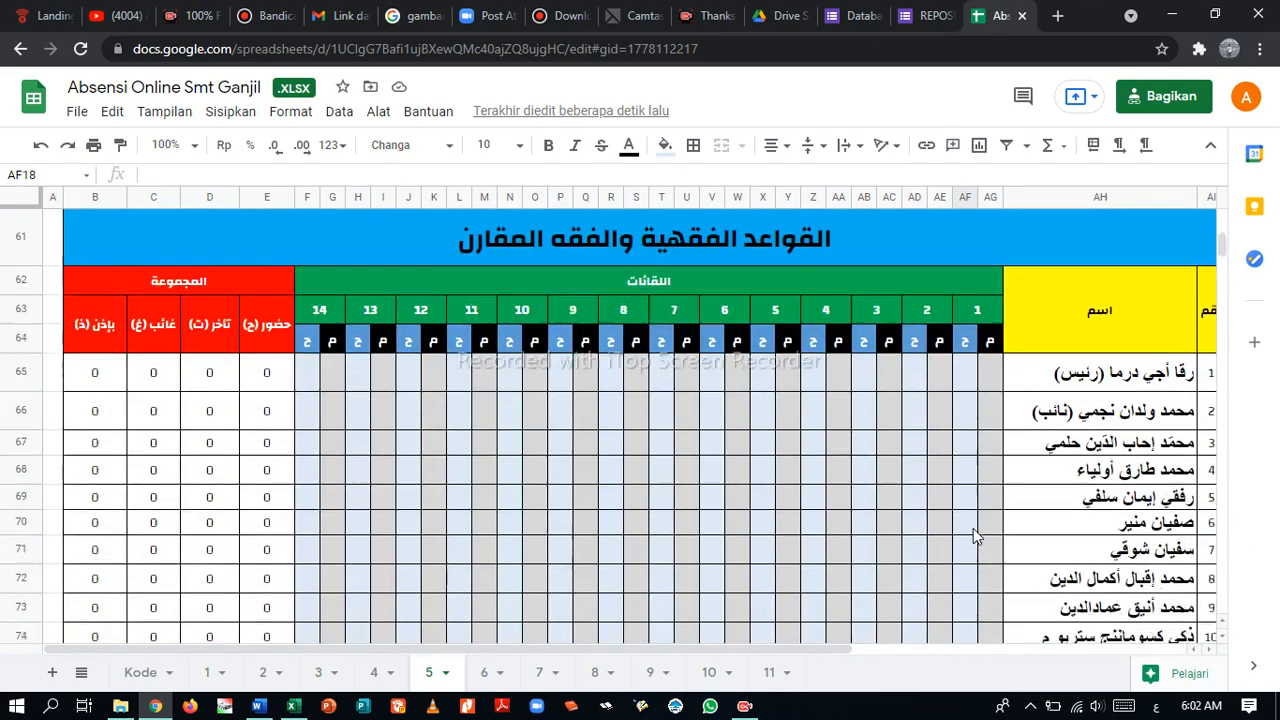
{"action": "scroll", "coordinate": [975, 535], "scroll_direction": "down", "scroll_amount": 5}
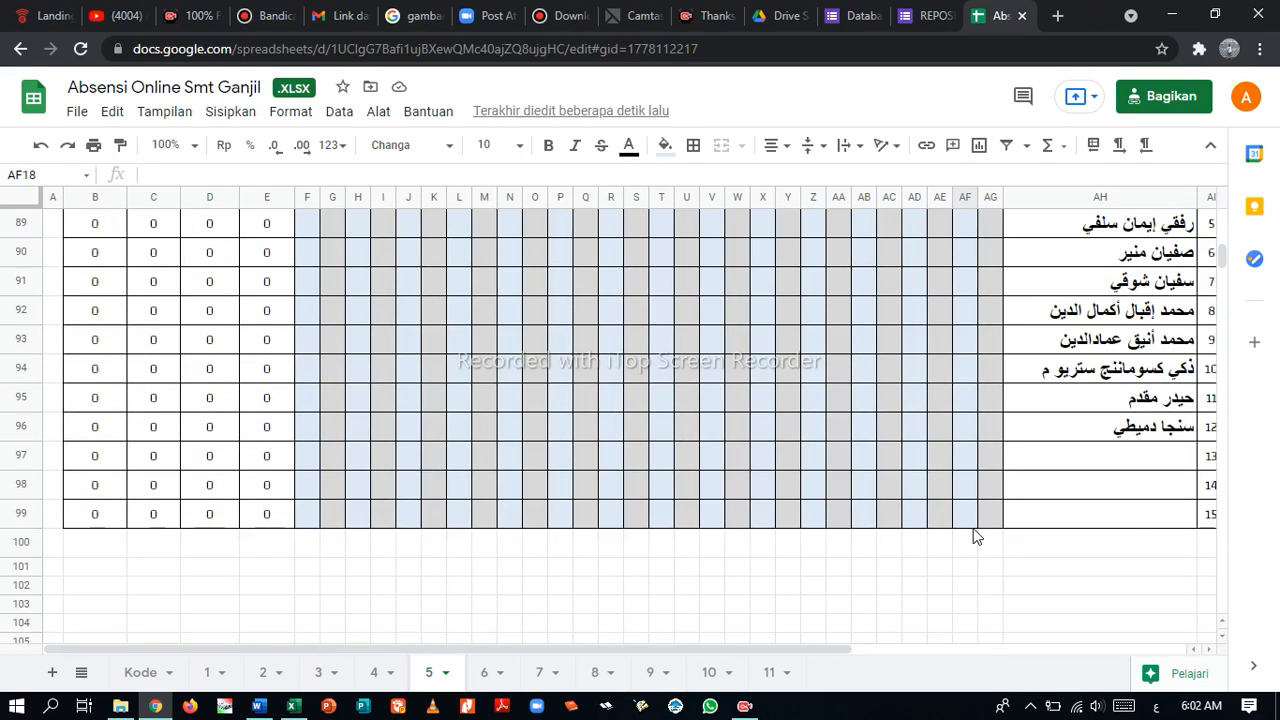
{"action": "scroll", "coordinate": [975, 535], "scroll_direction": "up", "scroll_amount": 3}
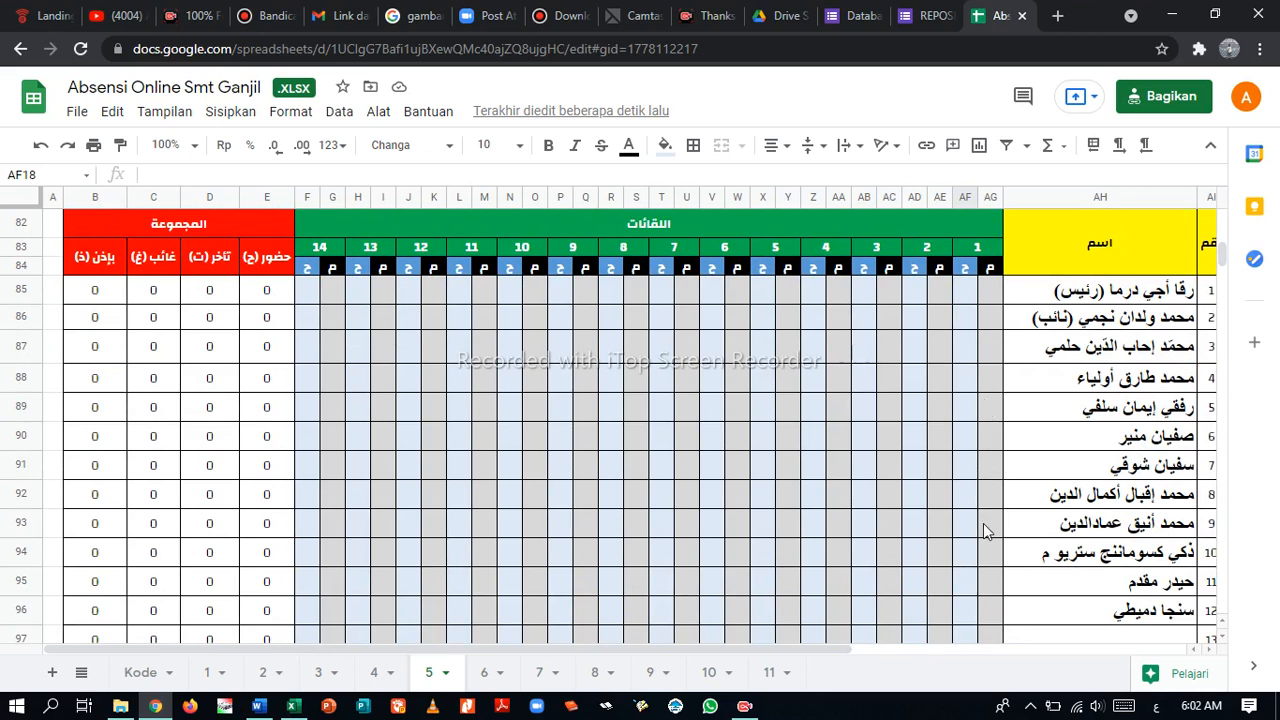
{"action": "scroll", "coordinate": [983, 530], "scroll_direction": "down", "scroll_amount": 1}
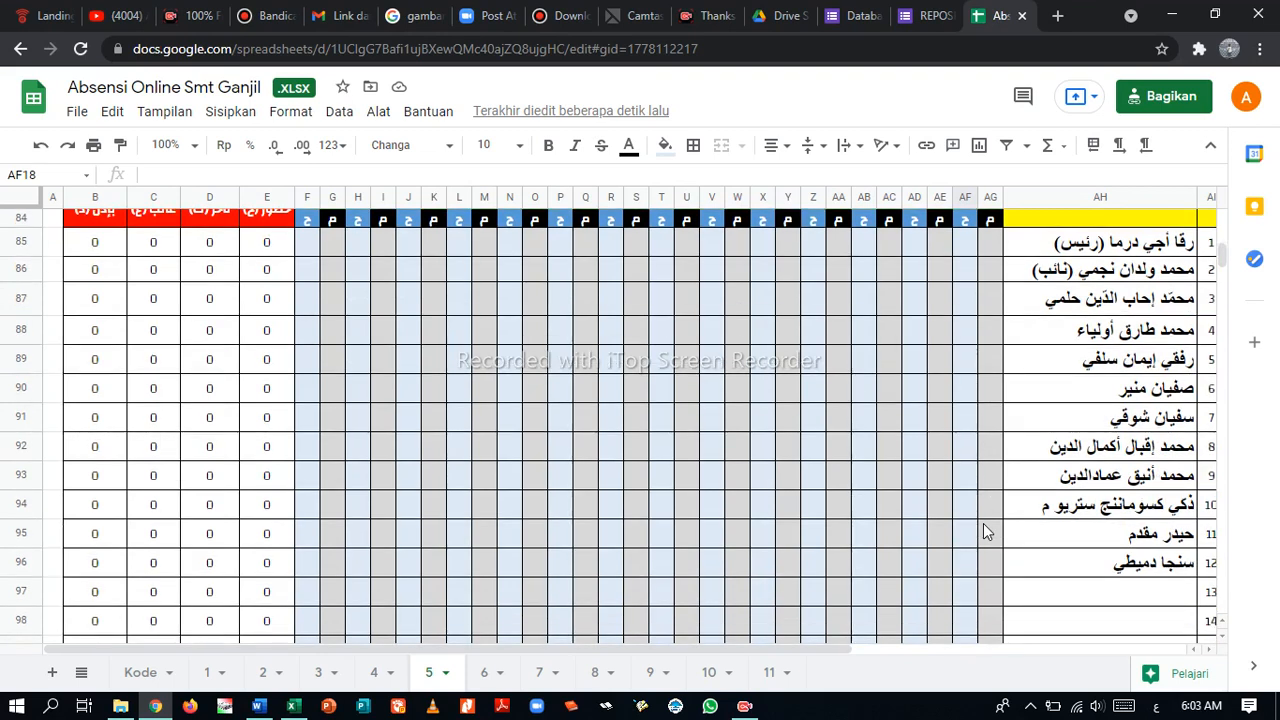
{"action": "scroll", "coordinate": [983, 531], "scroll_direction": "up", "scroll_amount": 1}
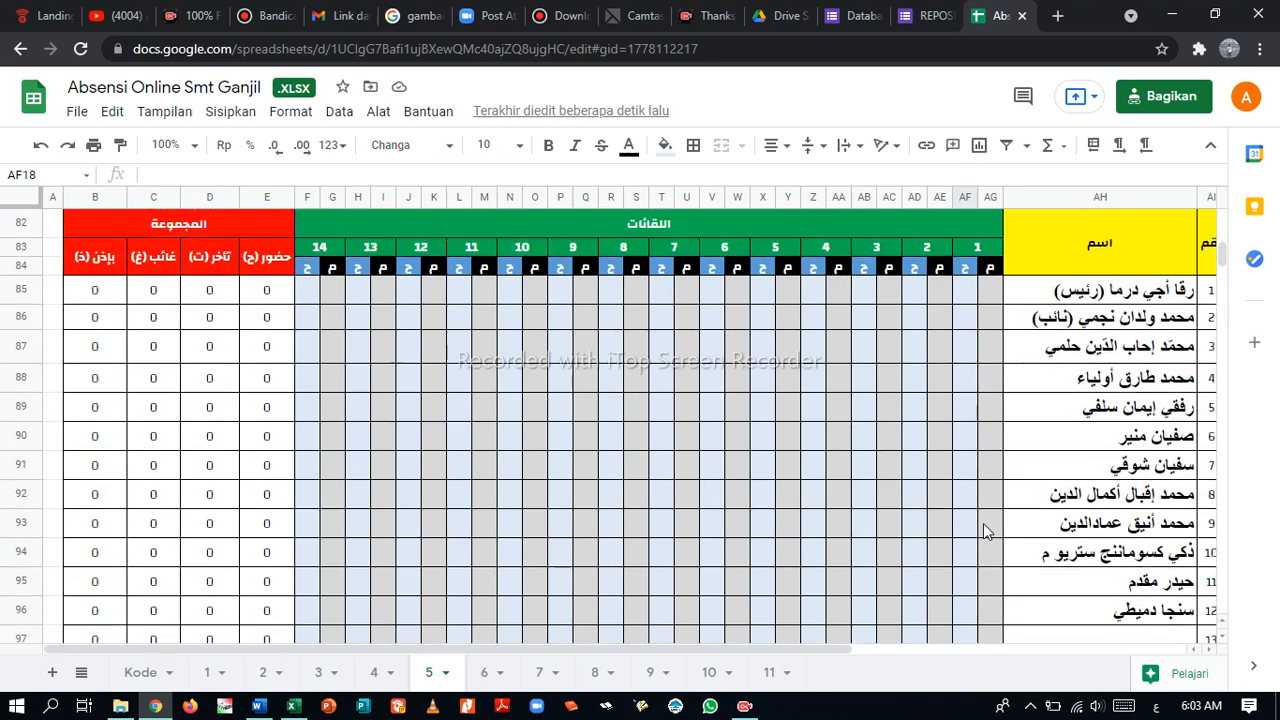
{"action": "scroll", "coordinate": [983, 531], "scroll_direction": "up", "scroll_amount": 5}
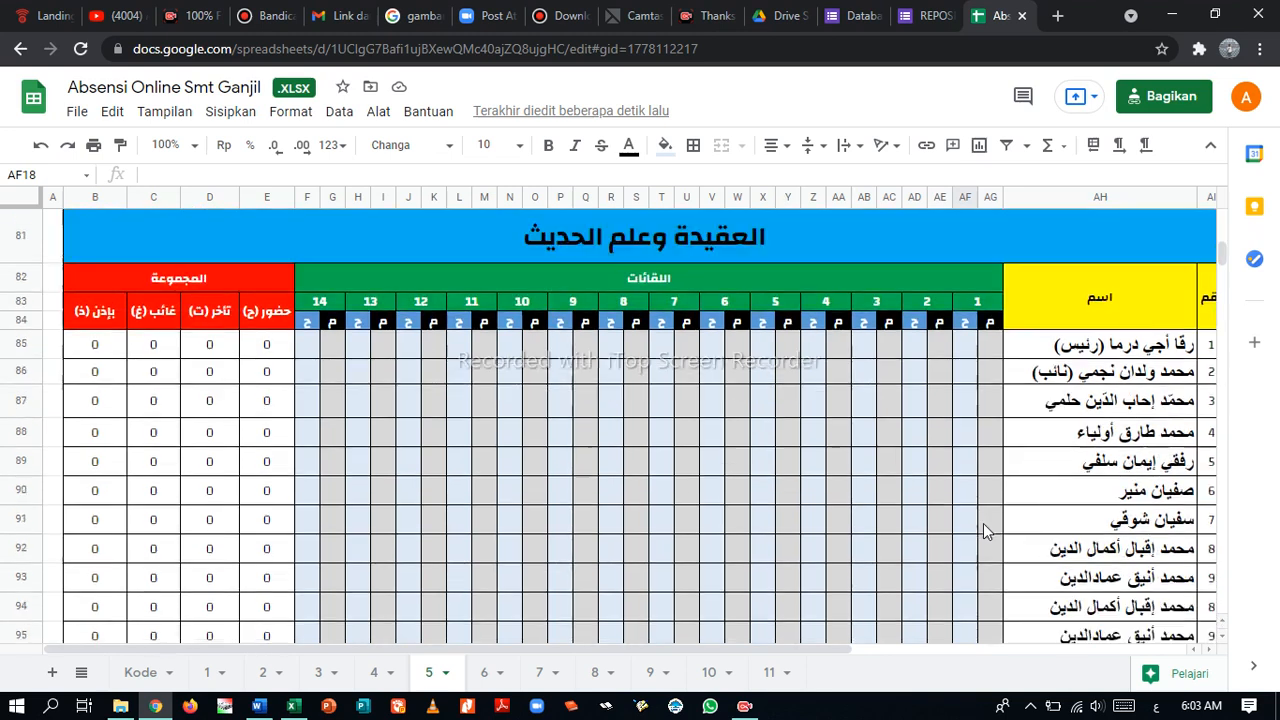
{"action": "scroll", "coordinate": [983, 531], "scroll_direction": "up", "scroll_amount": 2}
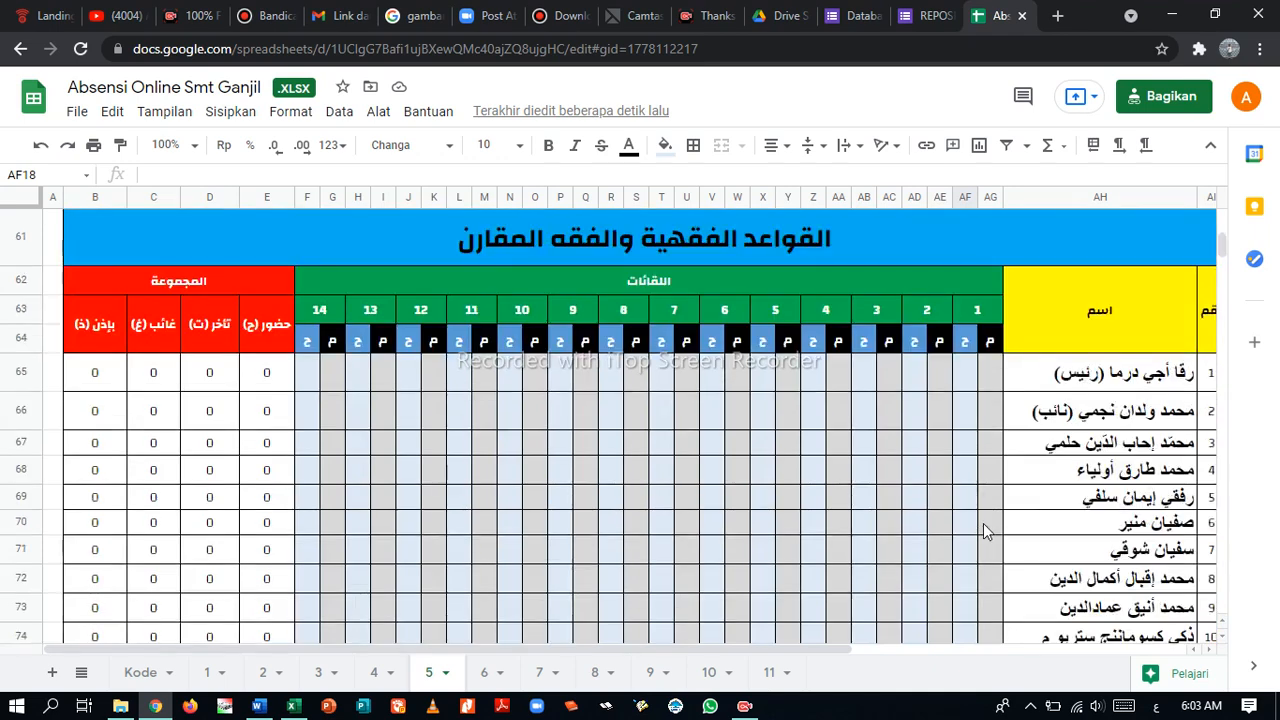
{"action": "scroll", "coordinate": [983, 531], "scroll_direction": "up", "scroll_amount": 6}
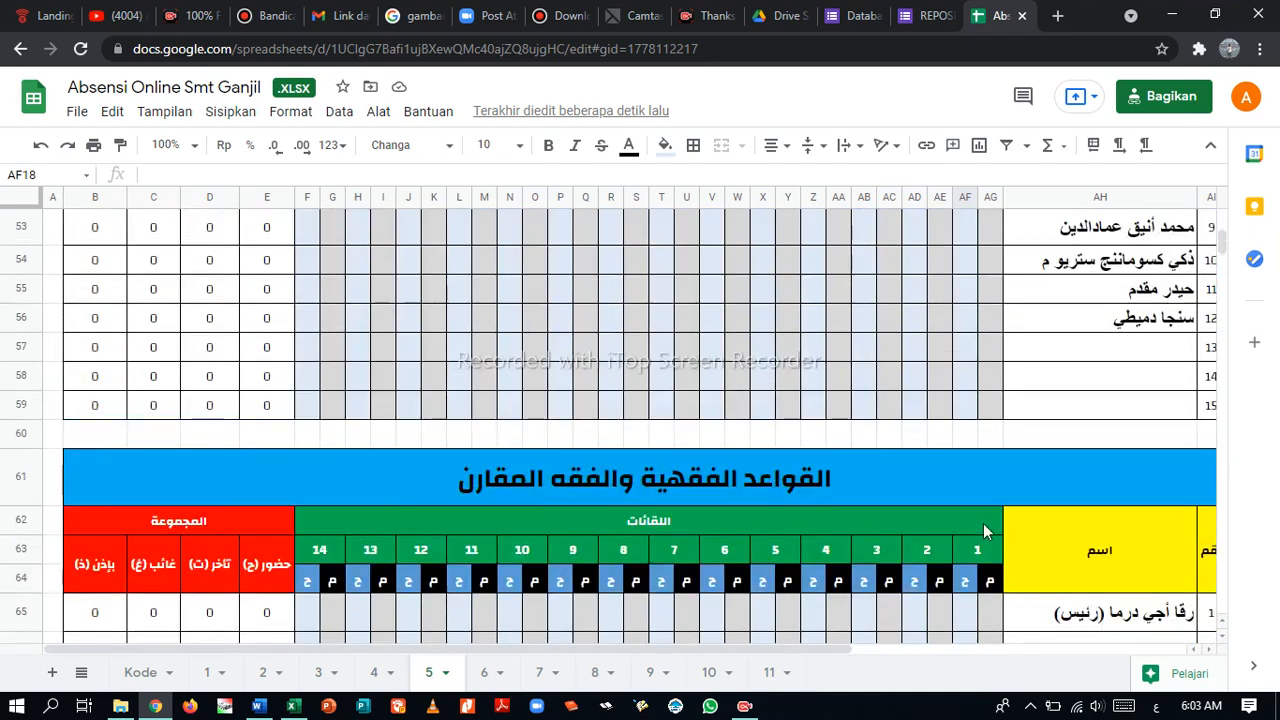
{"action": "scroll", "coordinate": [983, 531], "scroll_direction": "up", "scroll_amount": 3}
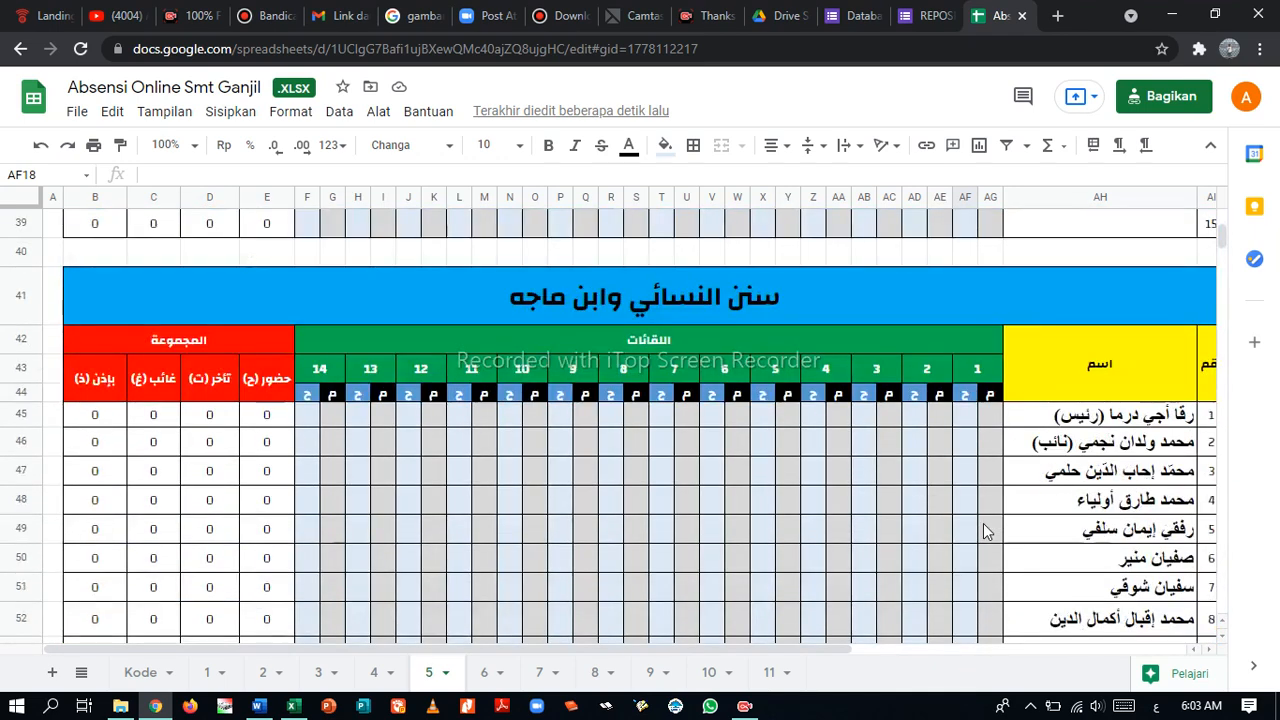
{"action": "scroll", "coordinate": [983, 531], "scroll_direction": "up", "scroll_amount": 2}
{"action": "scroll", "coordinate": [984, 531], "scroll_direction": "up", "scroll_amount": 1}
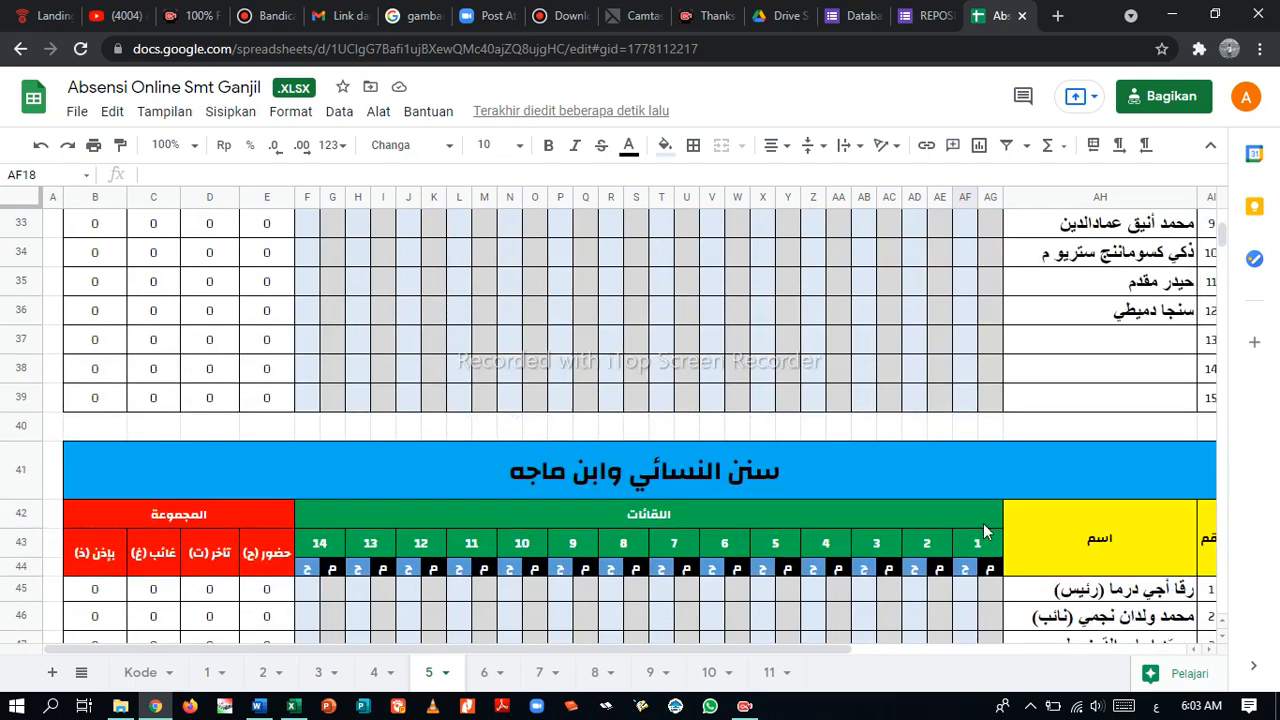
{"action": "scroll", "coordinate": [984, 531], "scroll_direction": "up", "scroll_amount": 4}
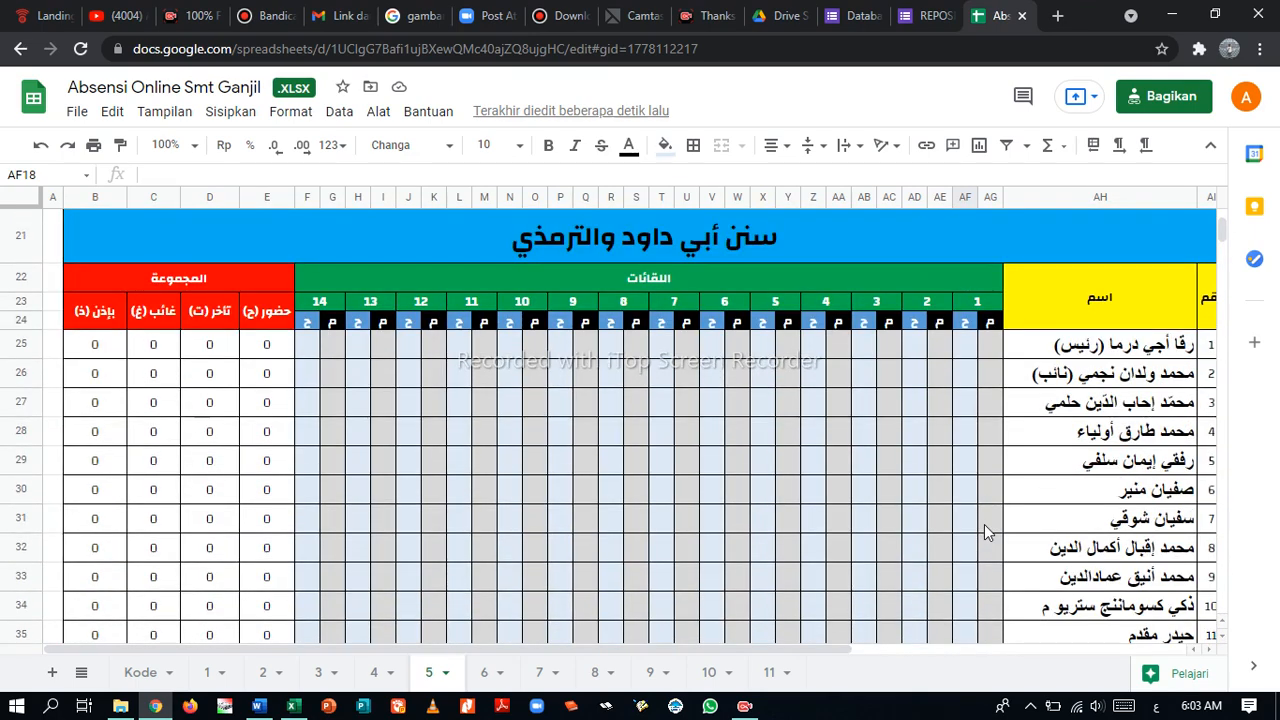
{"action": "scroll", "coordinate": [984, 531], "scroll_direction": "up", "scroll_amount": 4}
{"action": "scroll", "coordinate": [984, 531], "scroll_direction": "up", "scroll_amount": 3}
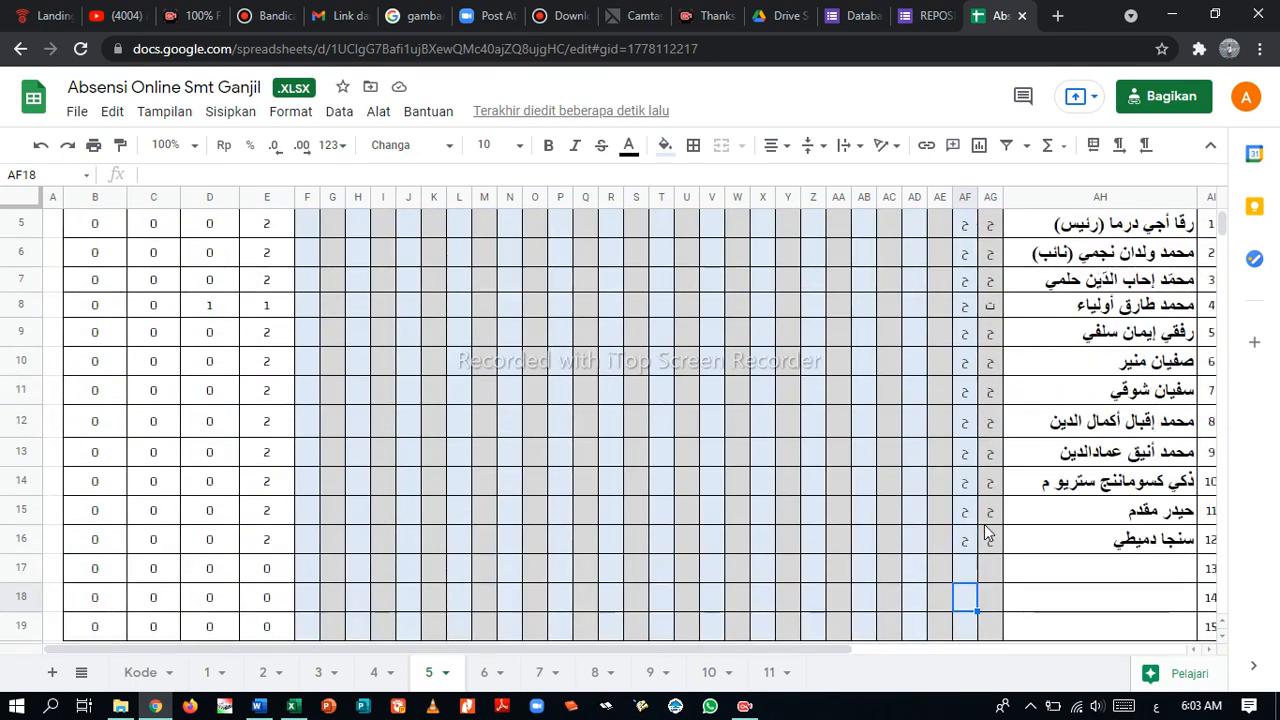